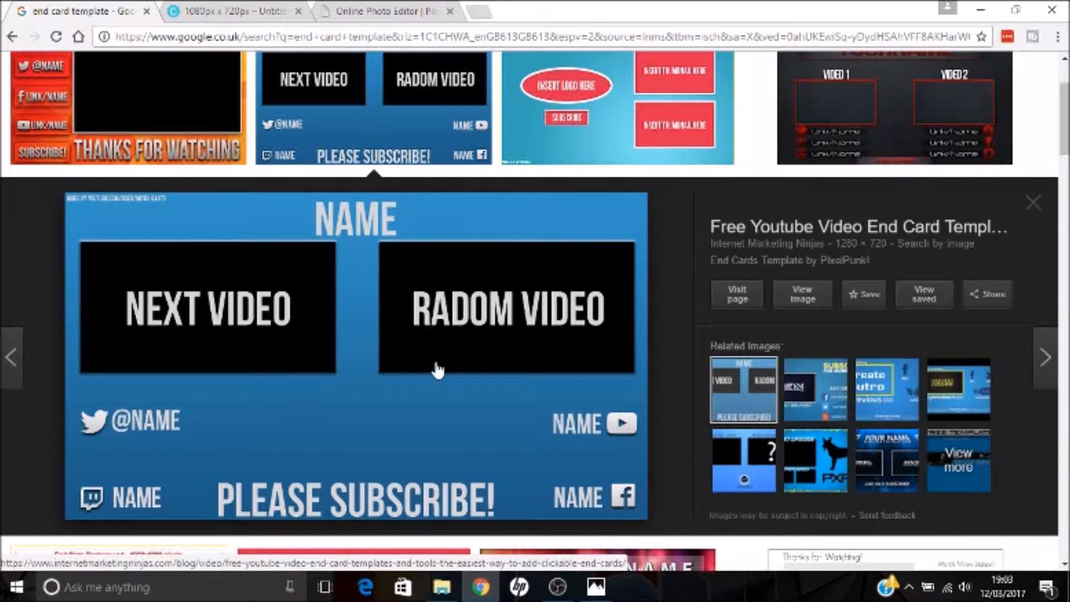
Step: Preview the teal logo-and-thumbnails, dark two-video and cartoon three-screen end card templates in the image results
left_click(610, 135)
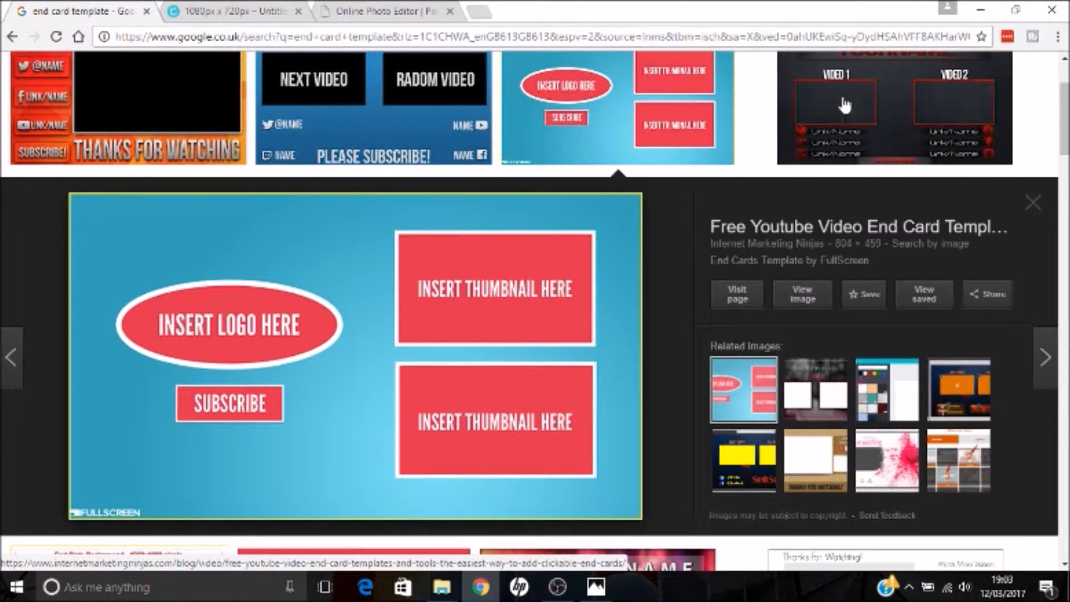
left_click(875, 92)
scroll(875, 92, "down", 5)
scroll(535, 312, "down", 5)
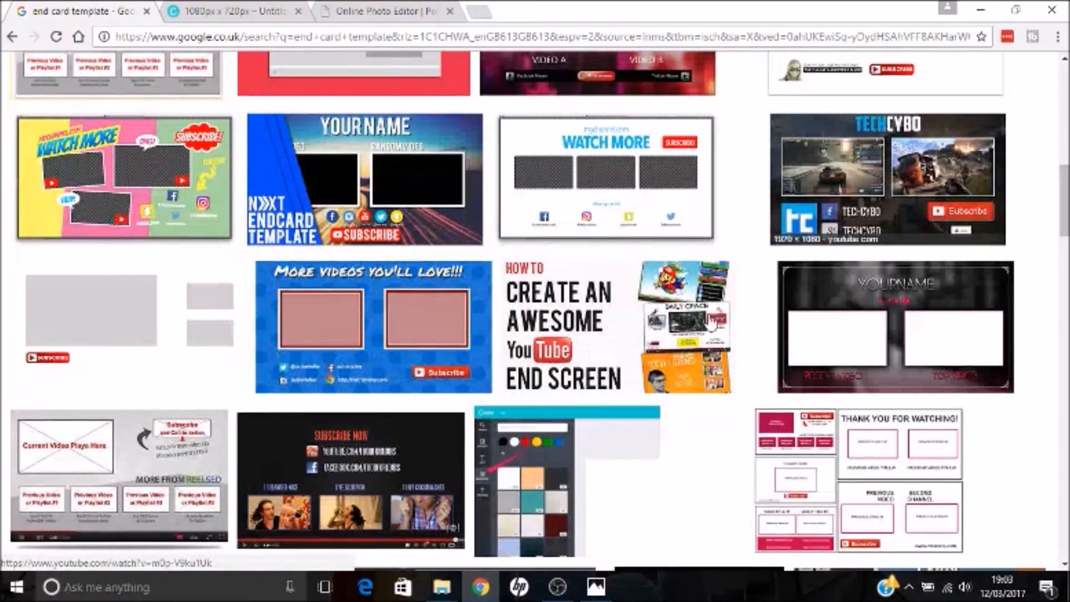
left_click(125, 179)
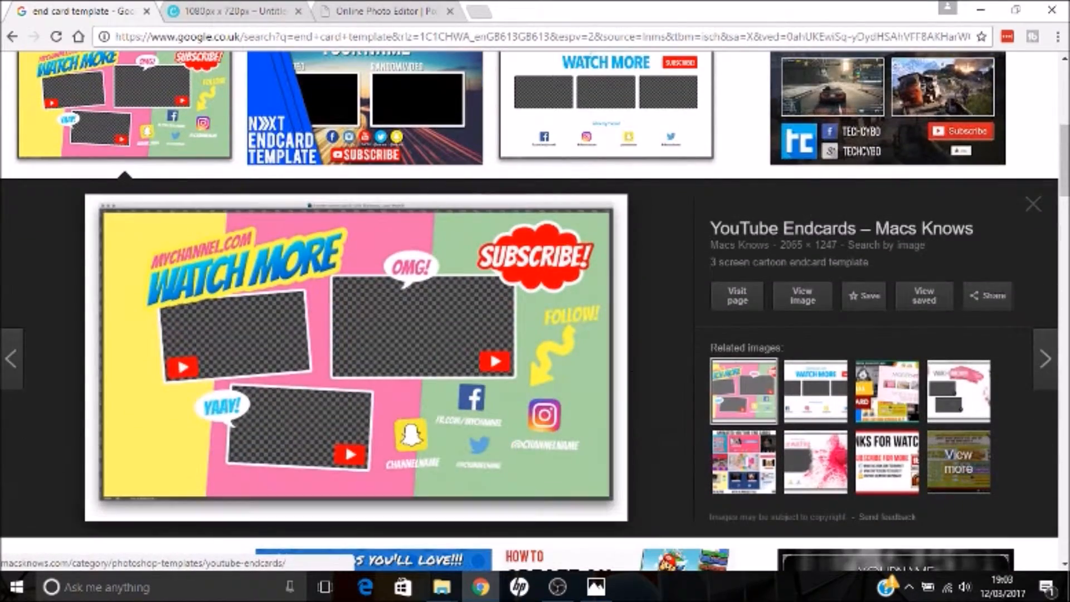
Step: Look further through the results and preview the one-screen and two-screen beauty vlog and three-screen clean end card templates
scroll(700, 169, "down", 7)
scroll(534, 309, "down", 2)
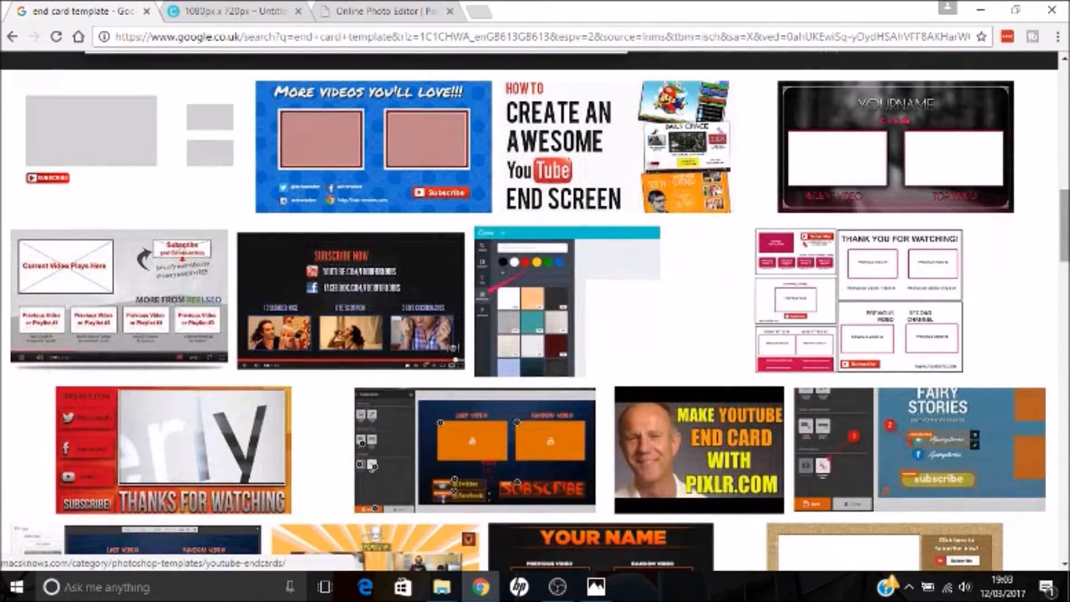
scroll(555, 365, "down", 5)
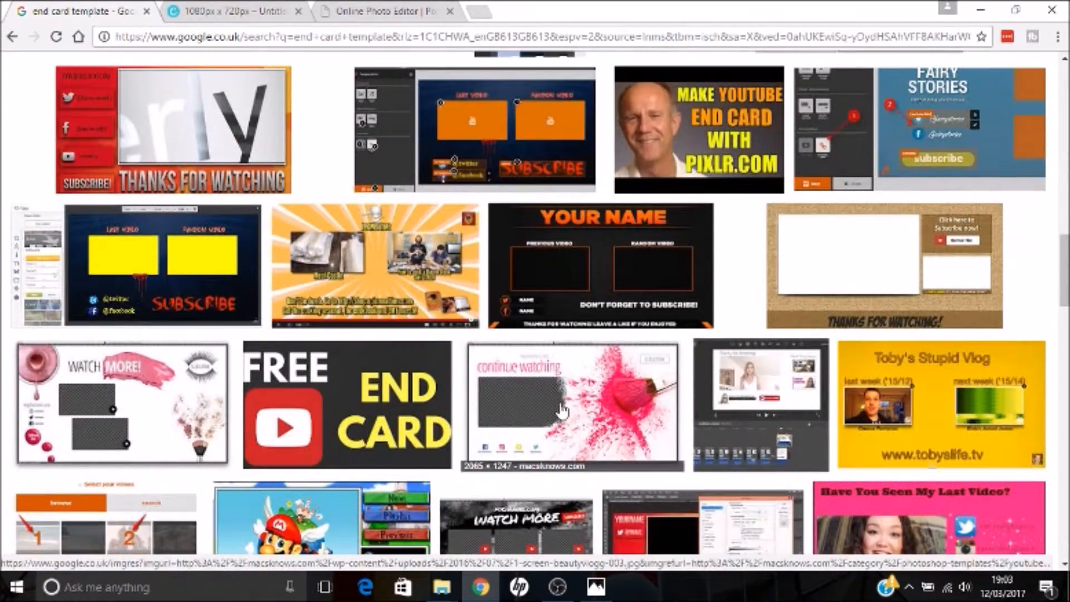
left_click(555, 365)
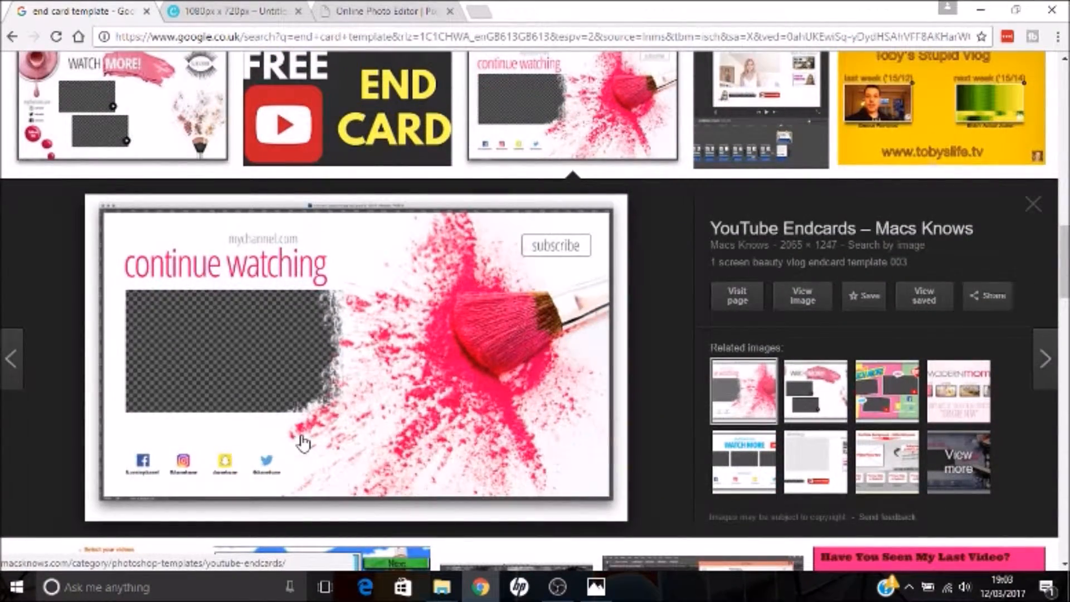
left_click(121, 126)
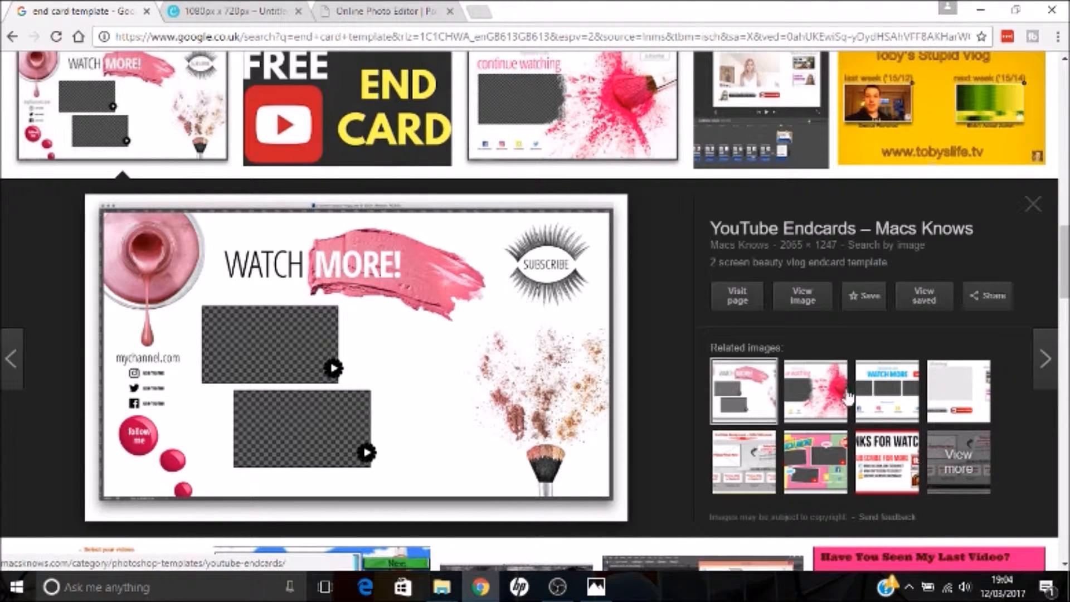
left_click(884, 399)
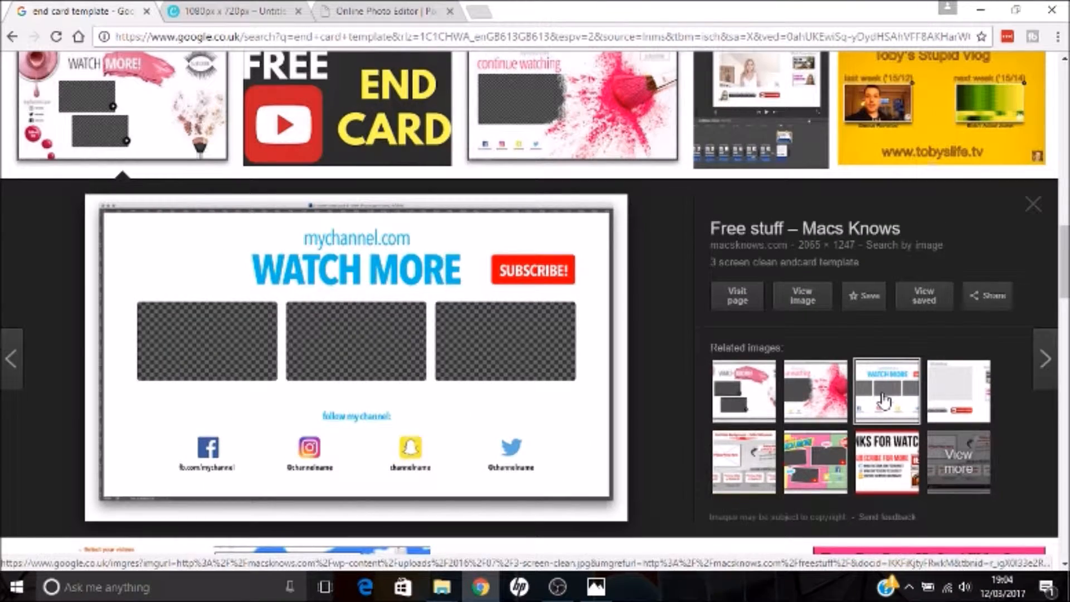
Step: Examine more end card results, previewing the card-opening sketches, the Sony Vegas outro tutorial and the dripping-blood SFX makeup template
scroll(556, 411, "down", 1)
scroll(535, 311, "down", 6)
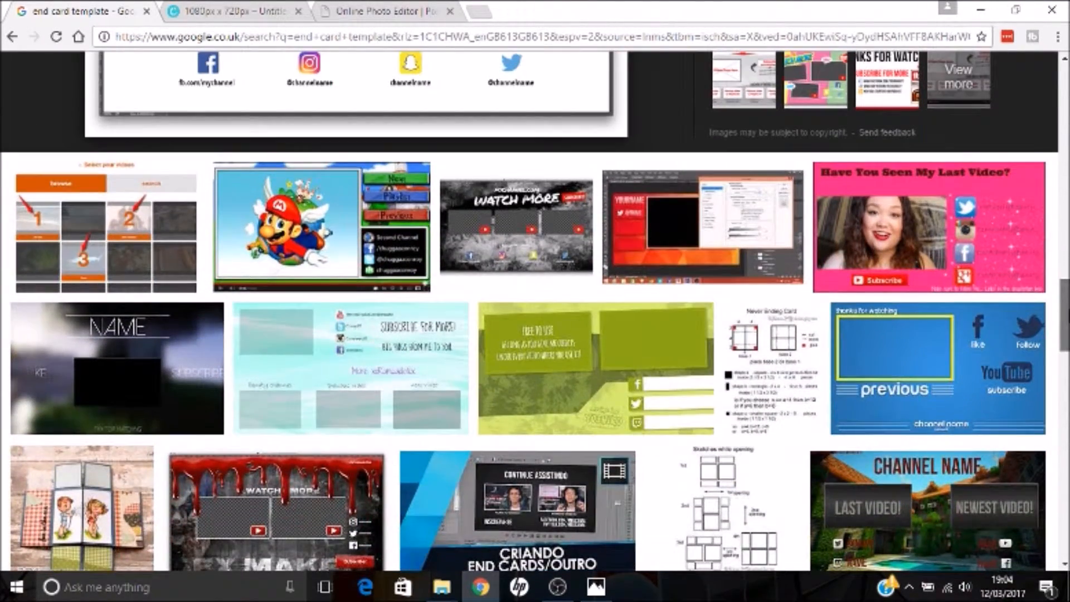
scroll(535, 312, "down", 1)
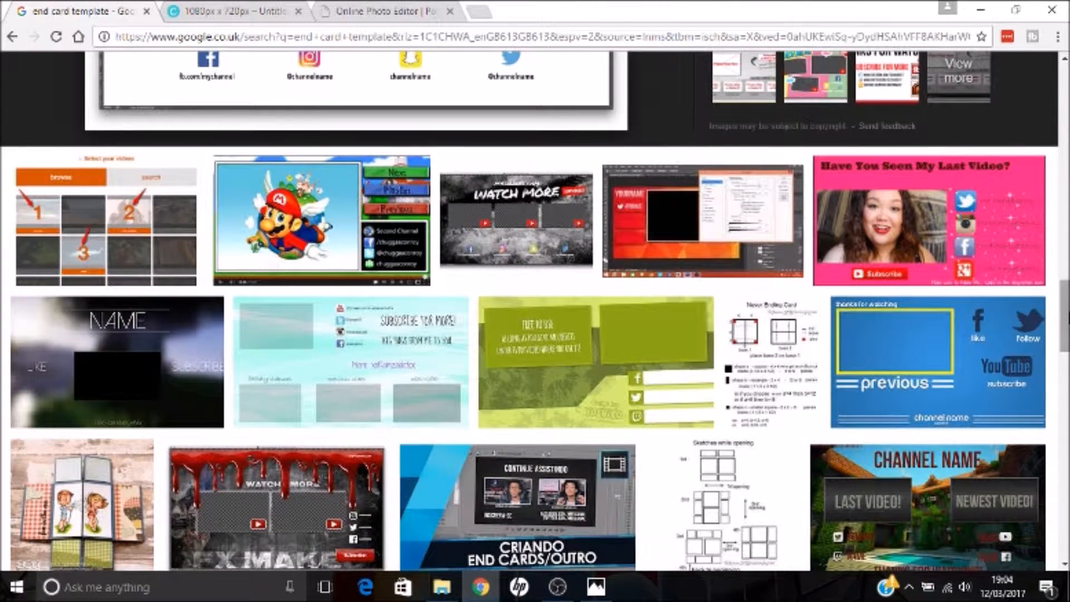
scroll(535, 312, "down", 3)
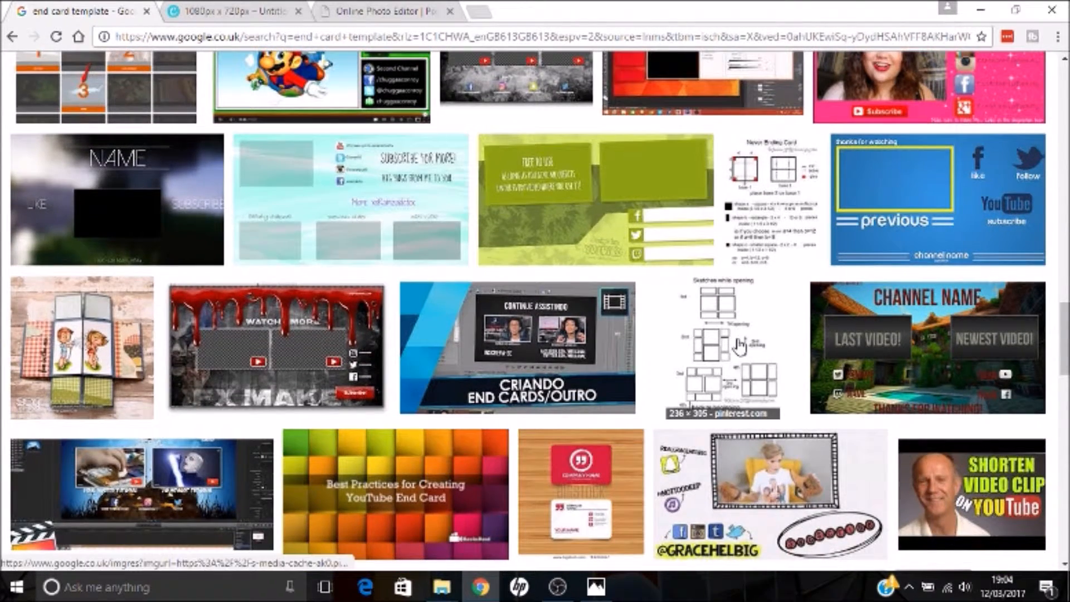
left_click(723, 345)
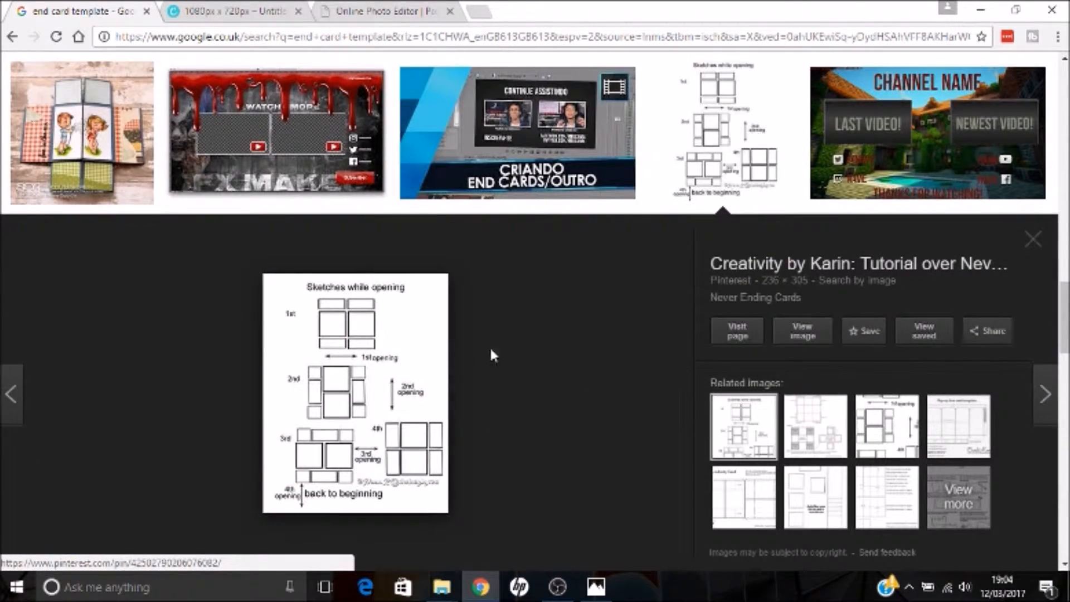
left_click(518, 167)
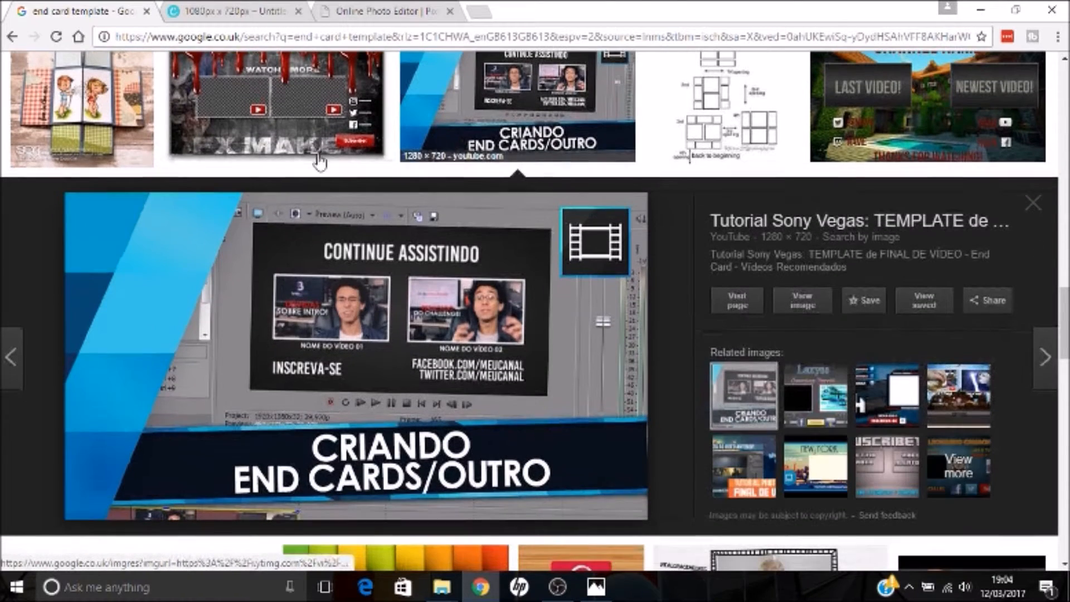
left_click(288, 146)
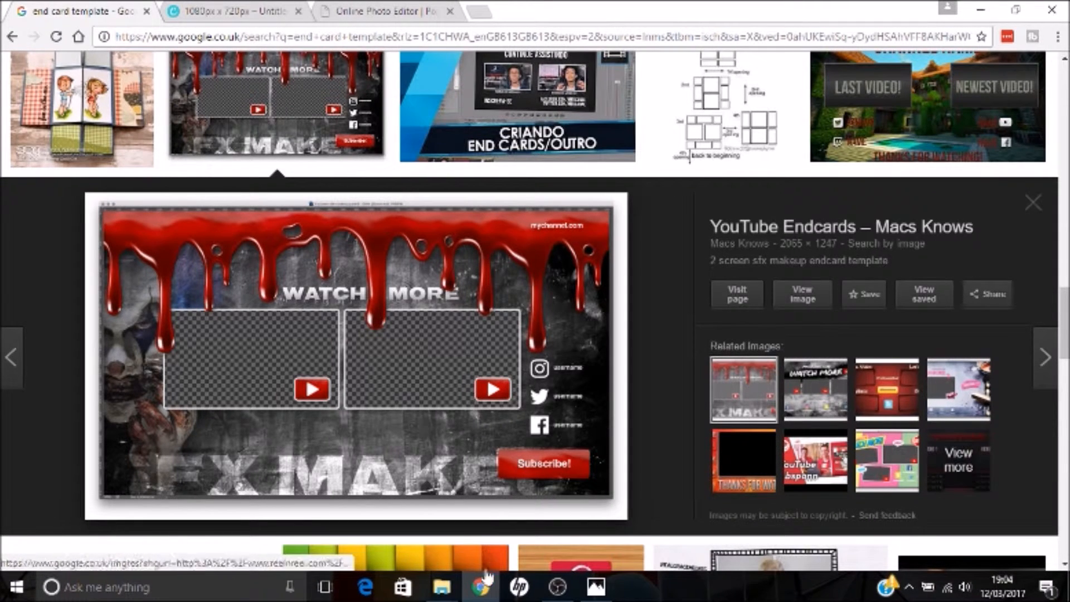
Step: Close the Channel Art folder window and bring up the End Card Tut folder
mouse_move(455, 588)
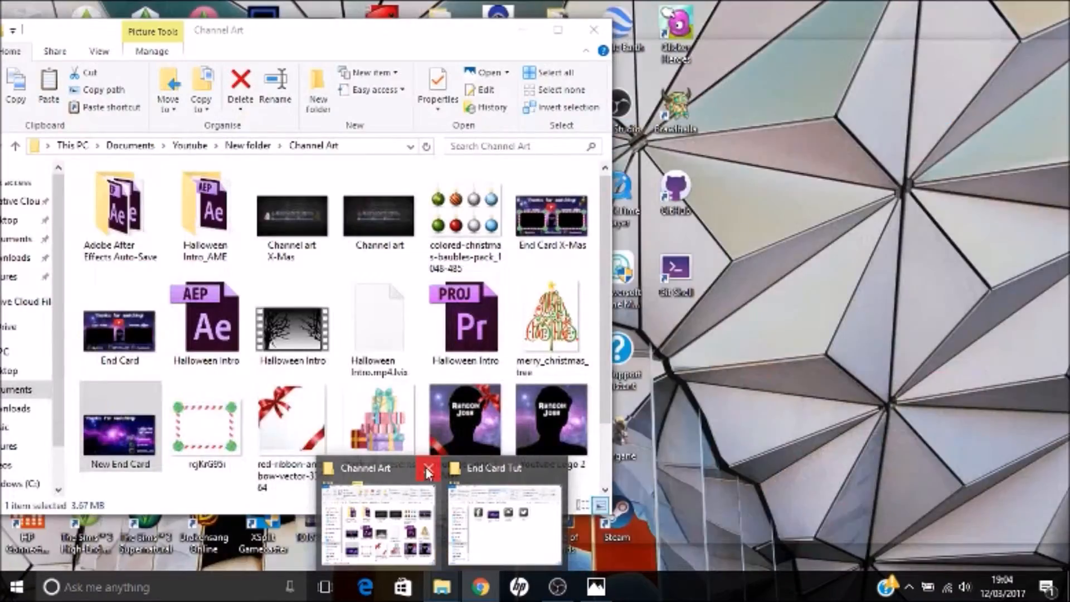
left_click(428, 472)
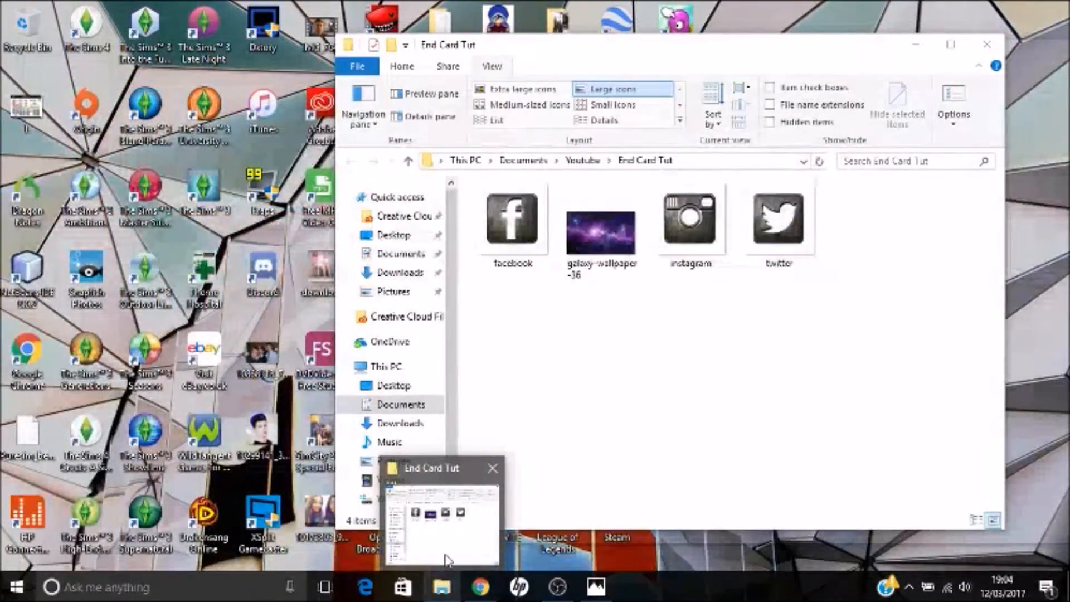
left_click(446, 563)
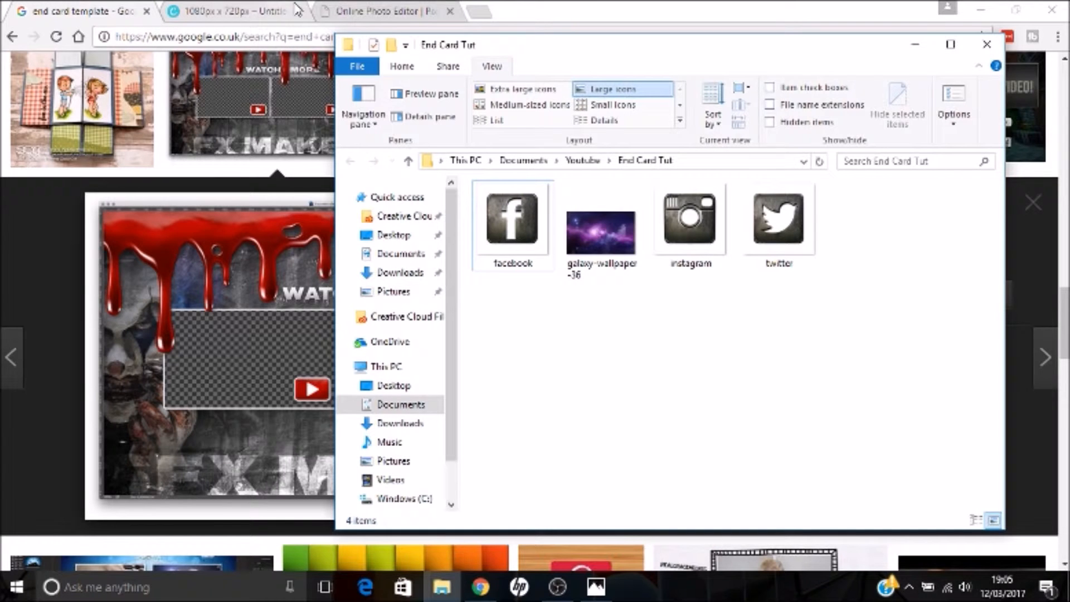
Step: Return to the browser, view the blank Canva design and switch to the Pixlr editor
left_click(577, 7)
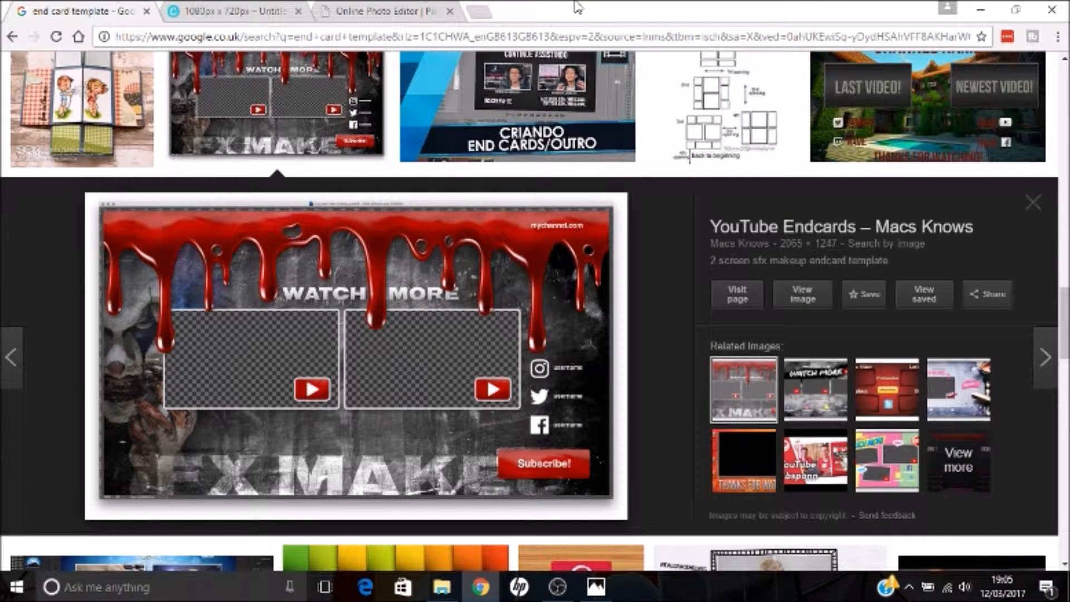
left_click(357, 9)
left_click(254, 11)
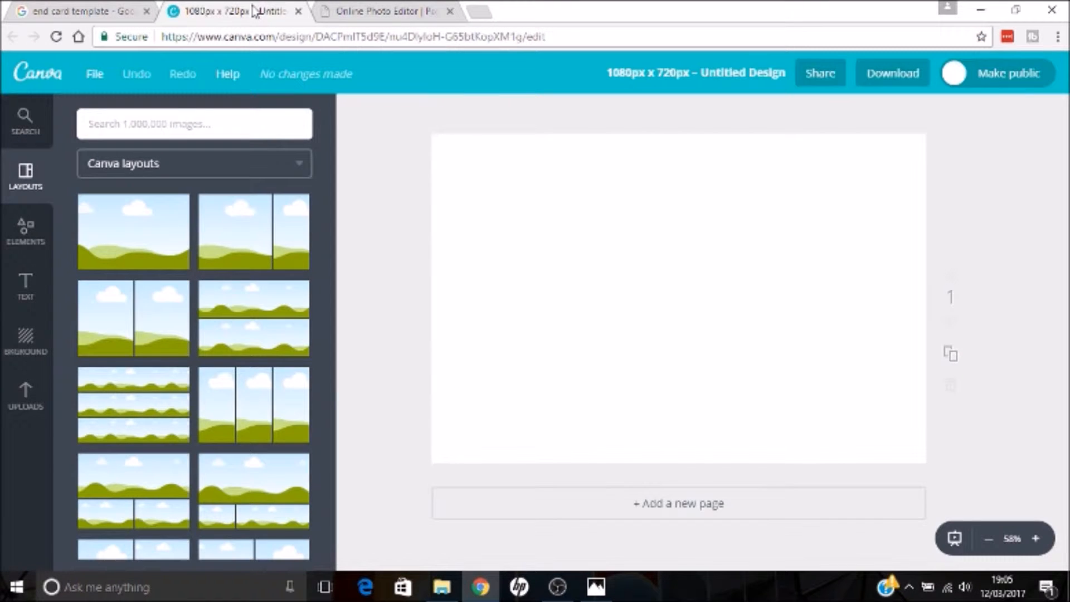
left_click(363, 11)
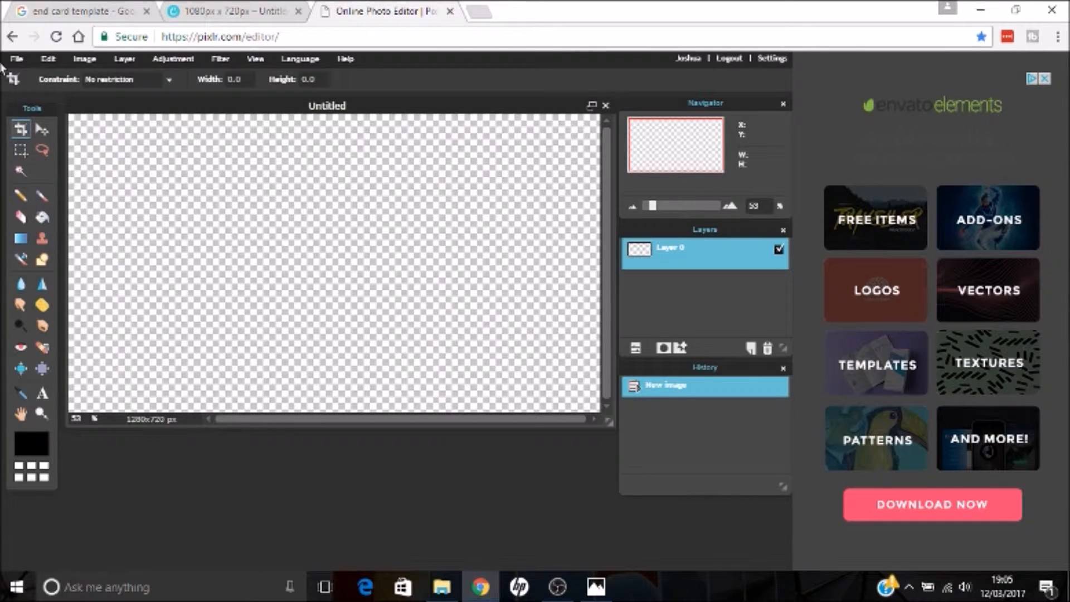
Step: Enlarge the Untitled image window so the whole blank 1280x720 canvas fits inside it
left_click(17, 59)
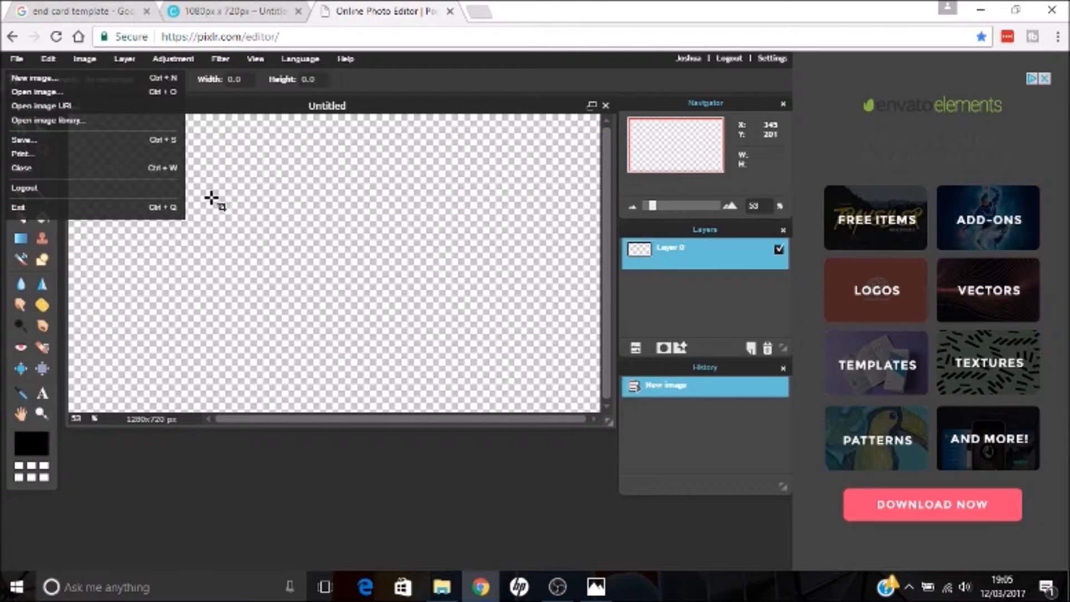
left_click_drag(607, 422, 653, 458)
left_click_drag(464, 111, 446, 111)
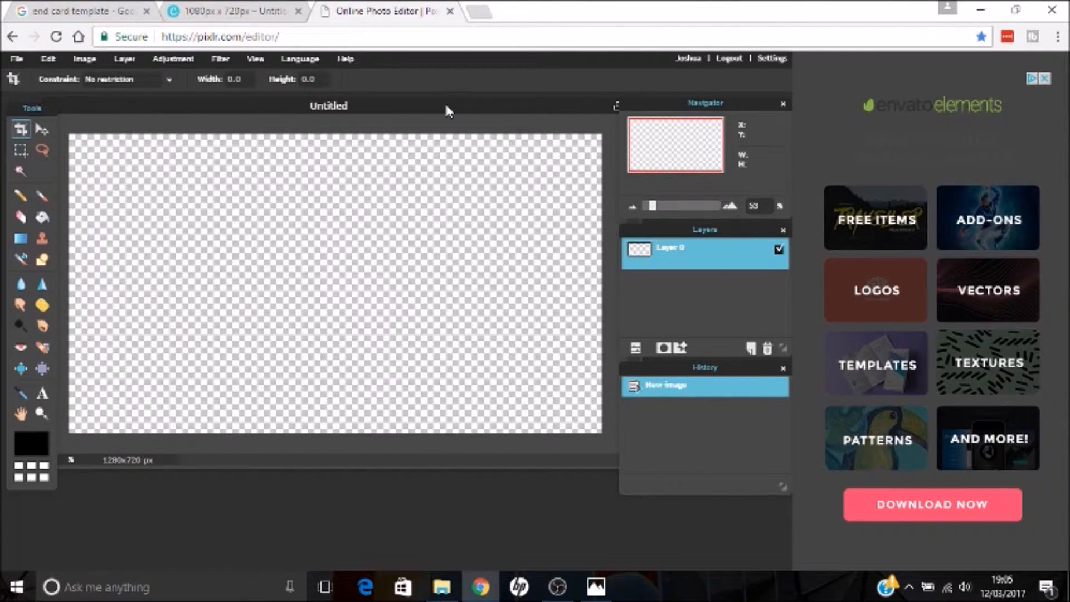
Step: Open the facebook, galaxy-wallpaper-36, instagram and twitter images together from the End Card Tut folder
left_click(23, 59)
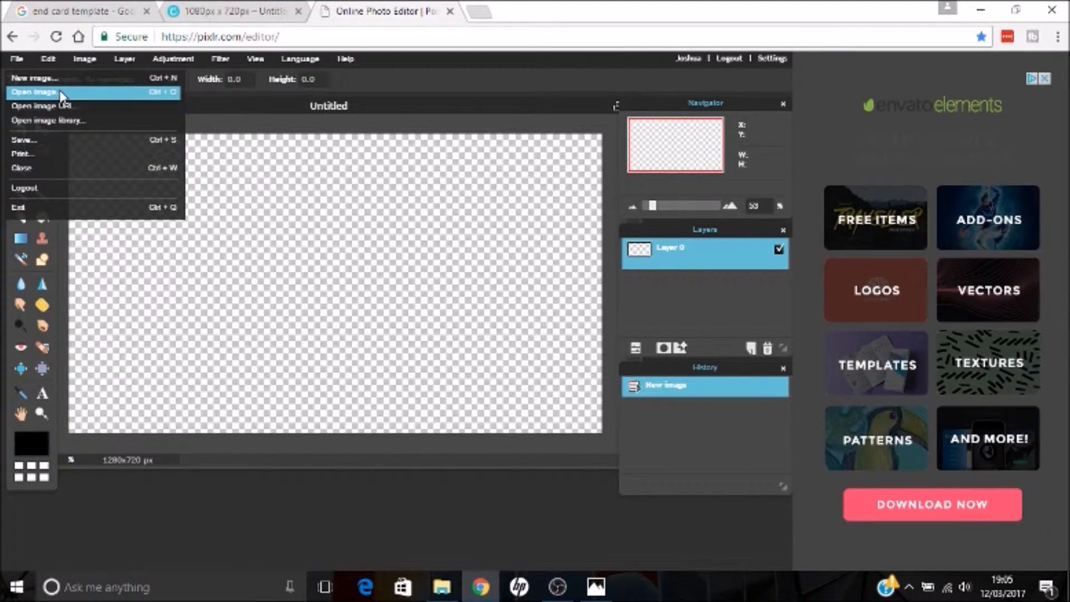
left_click(63, 94)
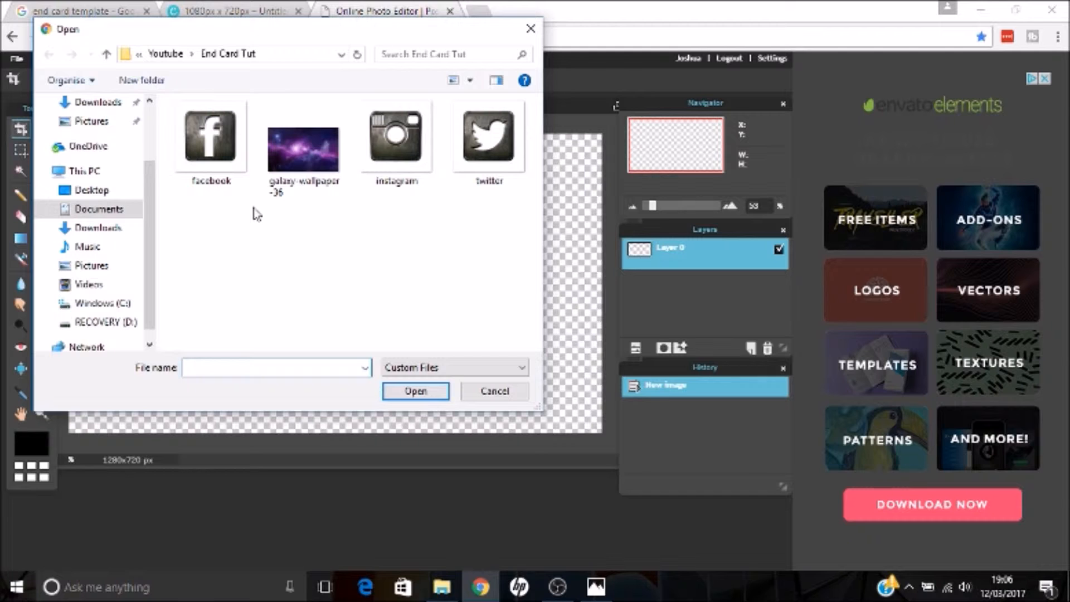
left_click_drag(188, 209, 594, 124)
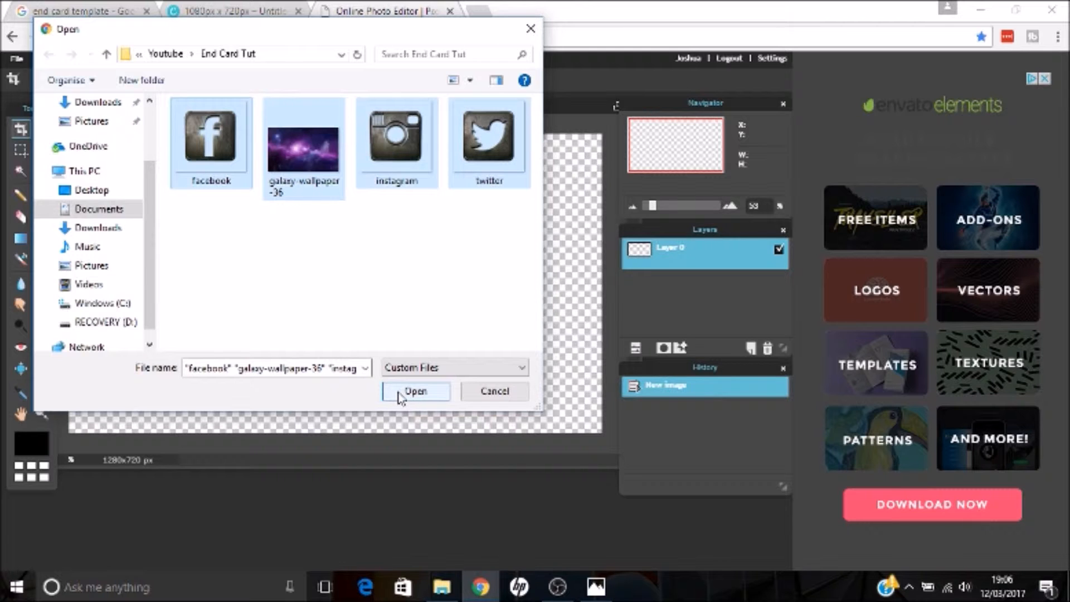
left_click(399, 393)
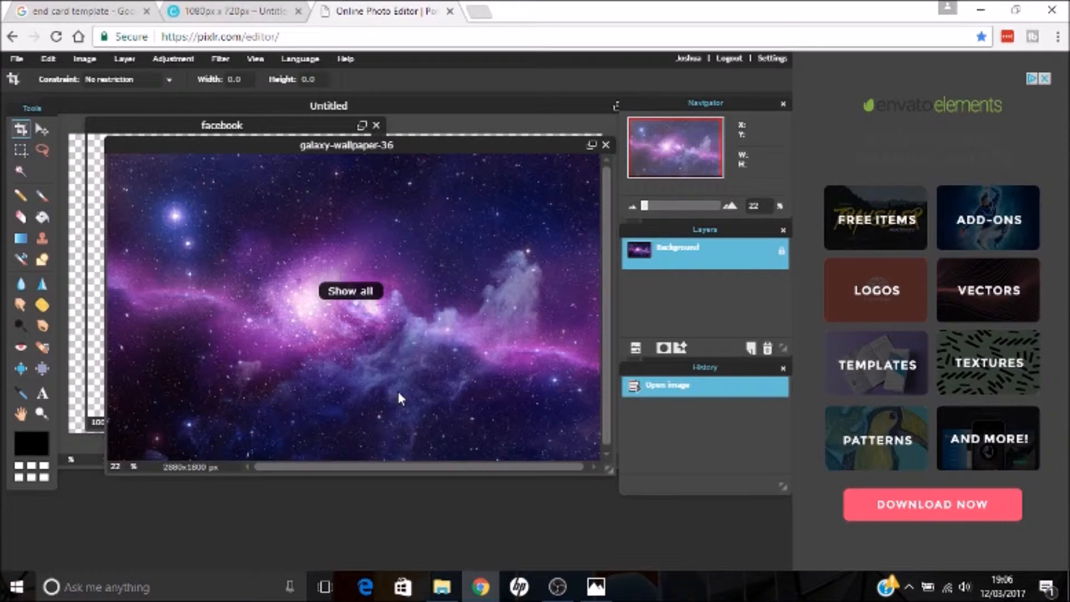
Step: Copy the entire galaxy-wallpaper-36 image and paste it as a new layer into the Untitled canvas
left_click(483, 148)
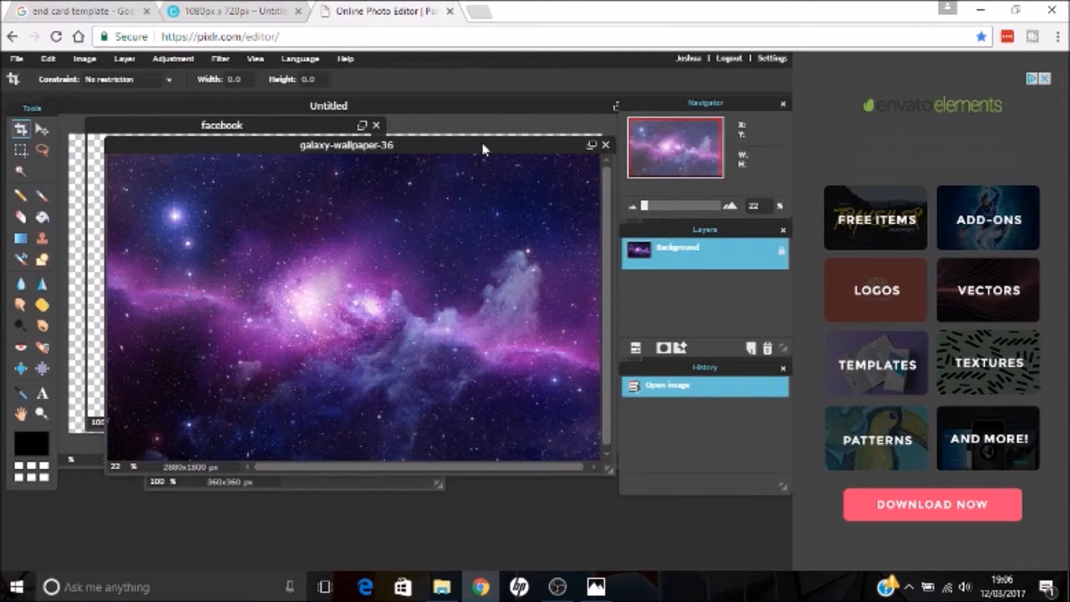
key("ctrl+a")
key("ctrl+c")
key("ctrl+c")
left_click(482, 118)
key("ctrl+v")
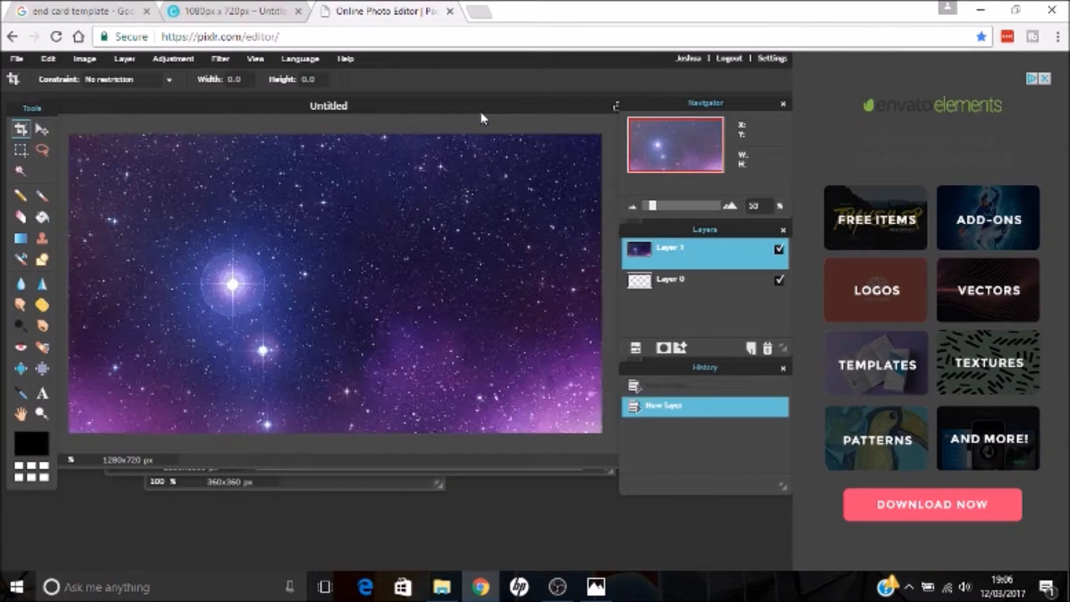
Step: Free transform the pasted galaxy layer, scaling it down and positioning it so the nebula fills the whole canvas width
left_click(48, 58)
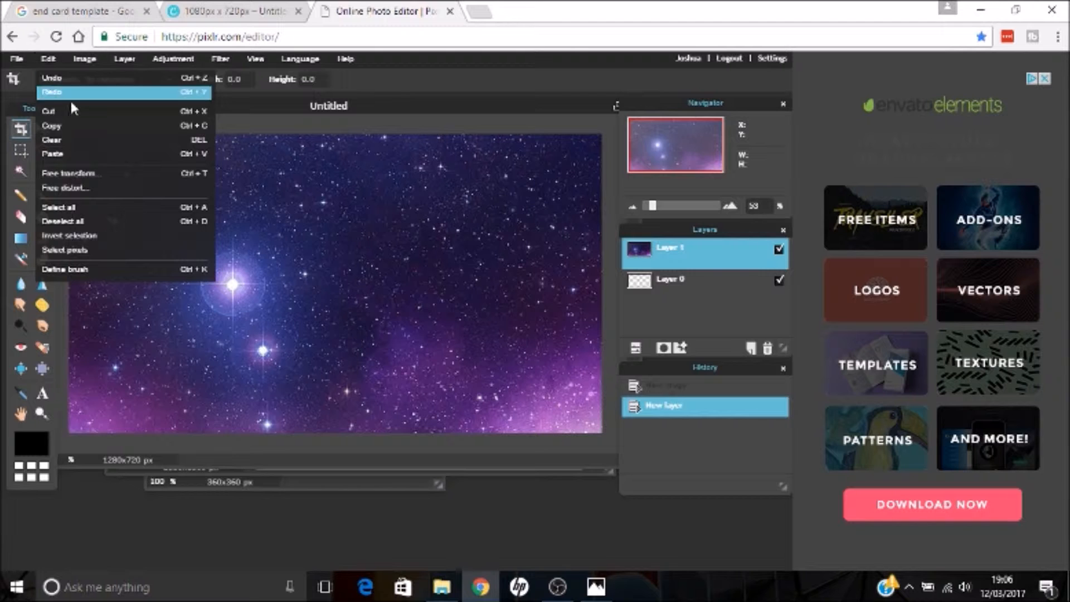
left_click(71, 173)
left_click_drag(68, 134, 261, 328)
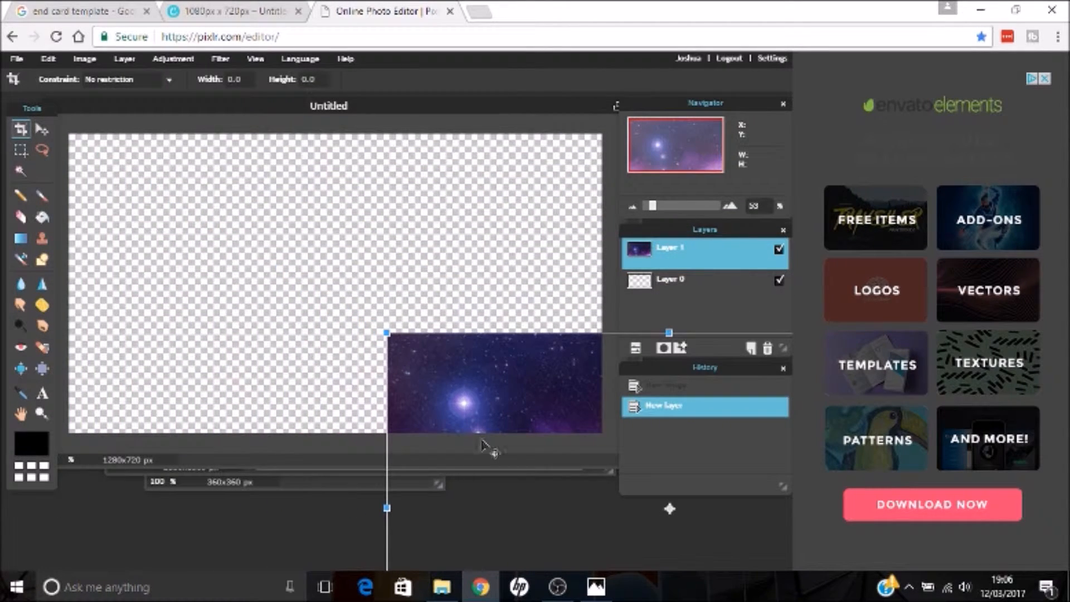
left_click_drag(477, 440, 155, 227)
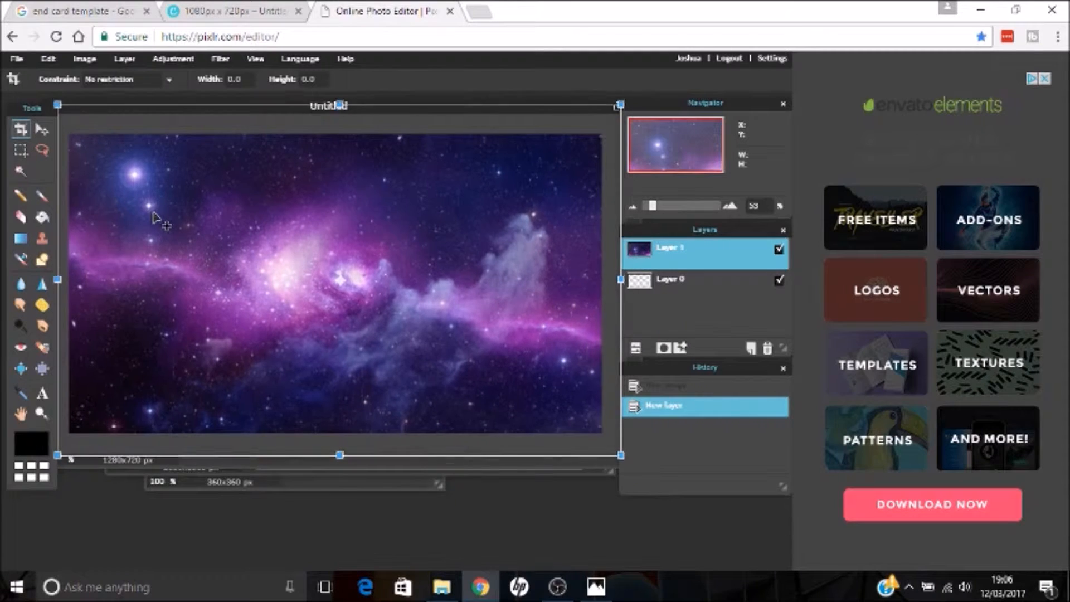
left_click_drag(60, 114, 74, 123)
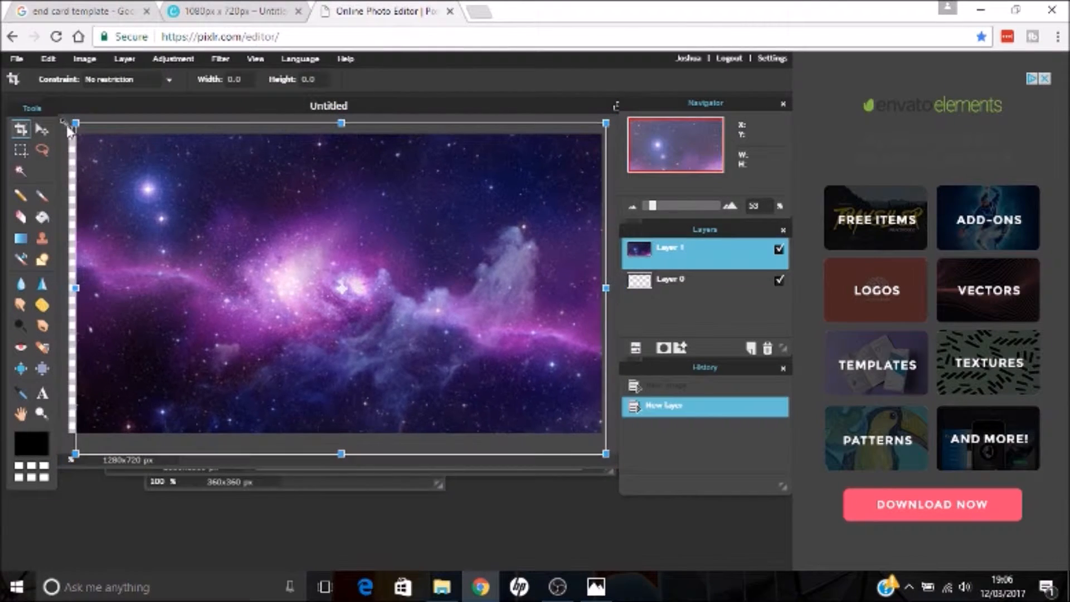
left_click_drag(182, 222, 177, 223)
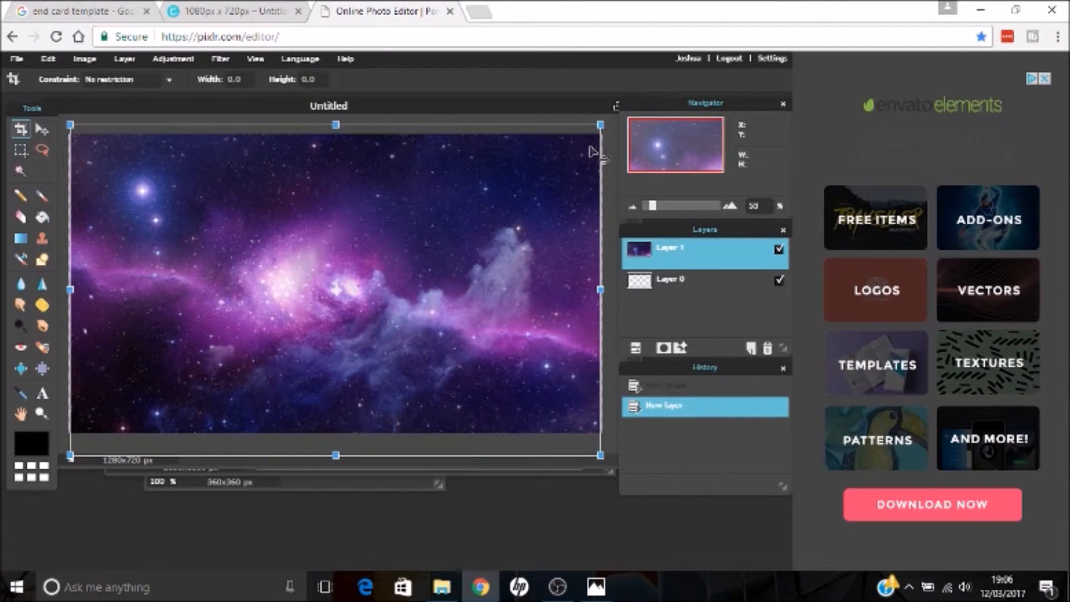
left_click_drag(604, 119, 606, 118)
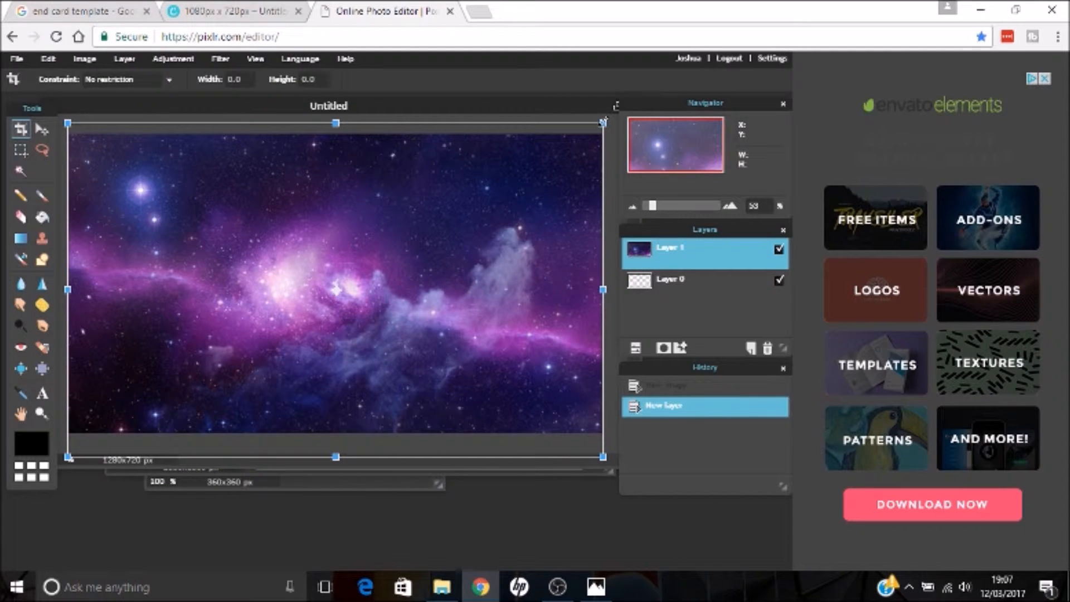
mouse_move(521, 246)
left_mouse_down()
mouse_move(524, 255)
mouse_move(519, 240)
left_mouse_up()
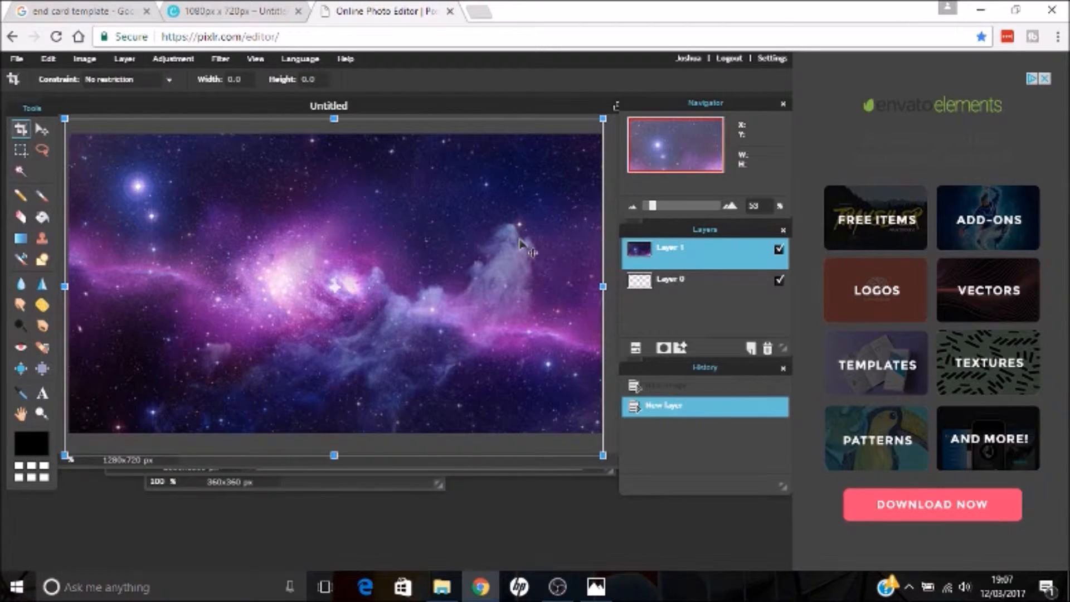
key("Return")
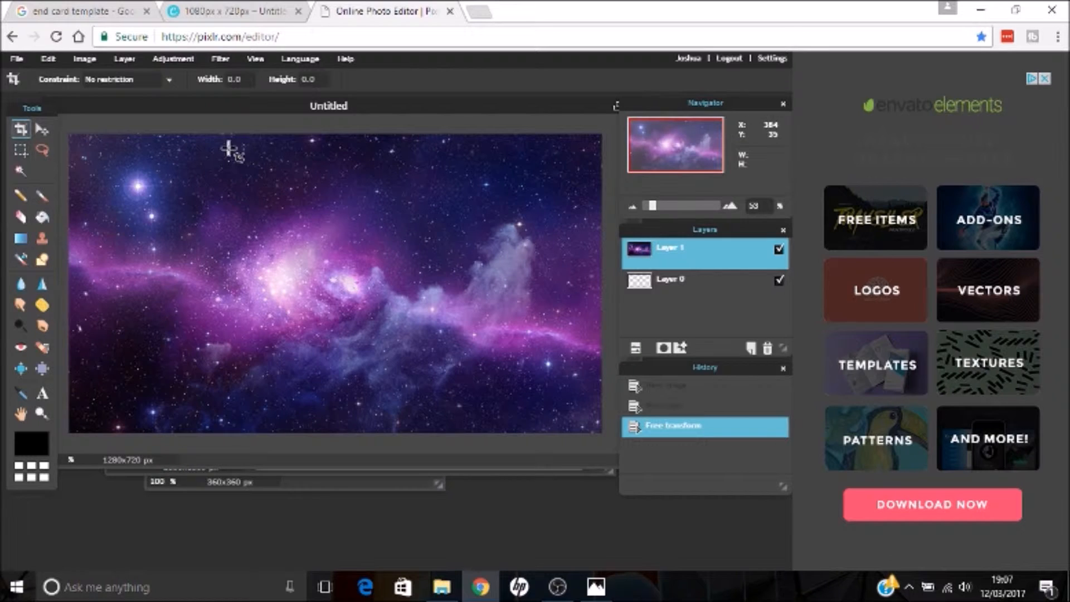
Step: Strongly increase the galaxy layer's color vibrance, moving the adjustment dialog aside to keep the image in view
left_click(183, 60)
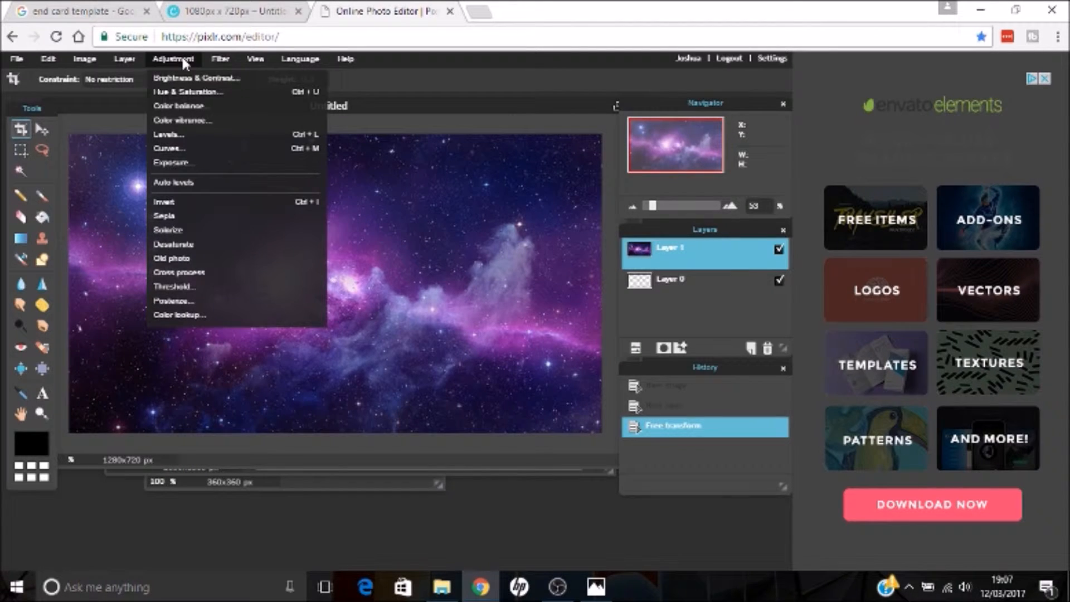
left_click(182, 120)
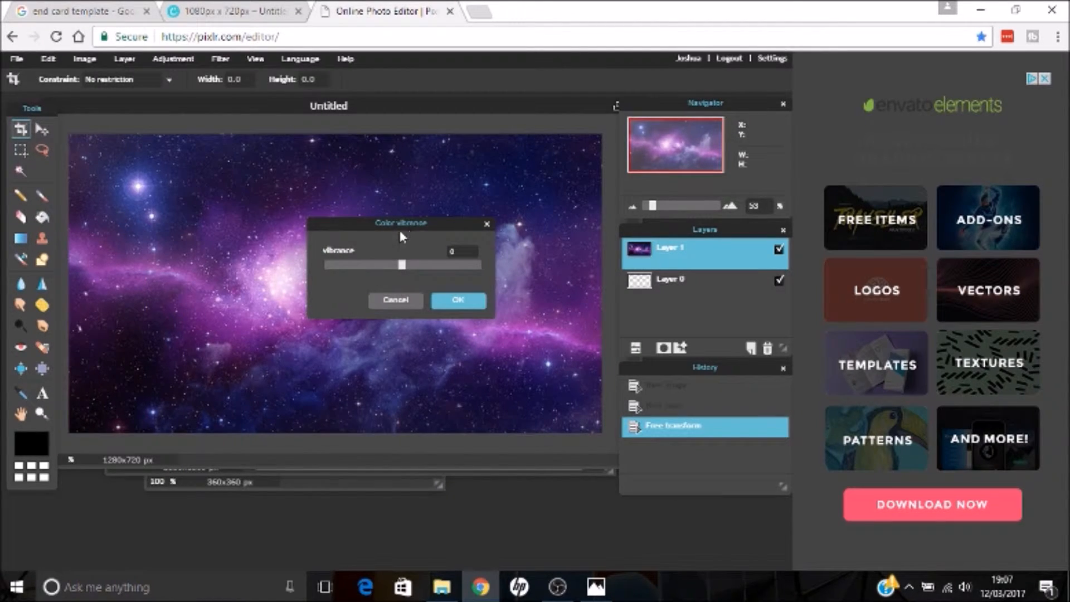
left_click_drag(400, 219, 551, 119)
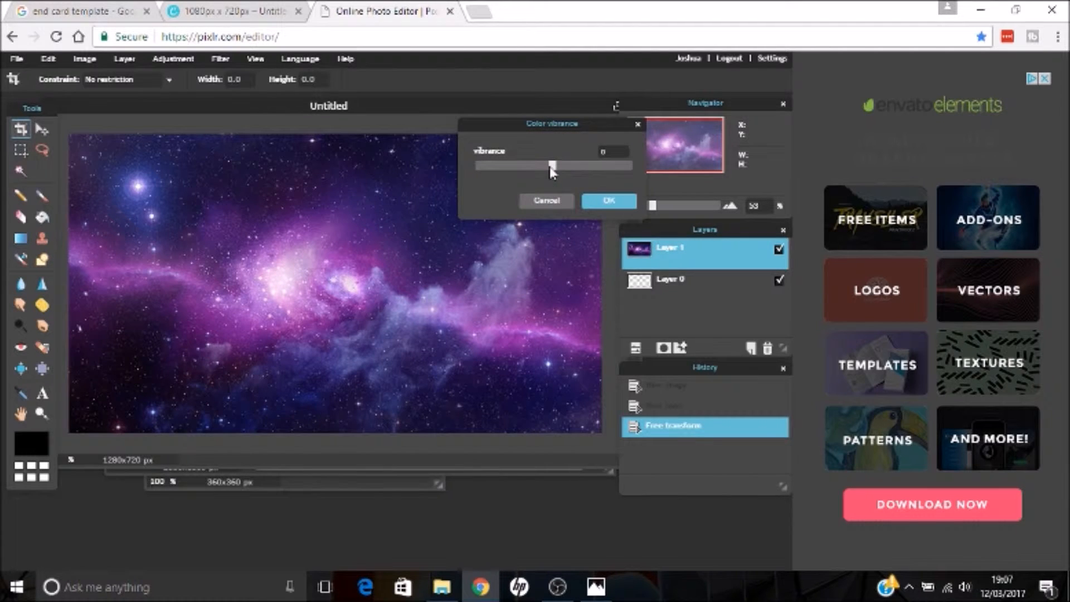
left_click_drag(555, 170, 616, 176)
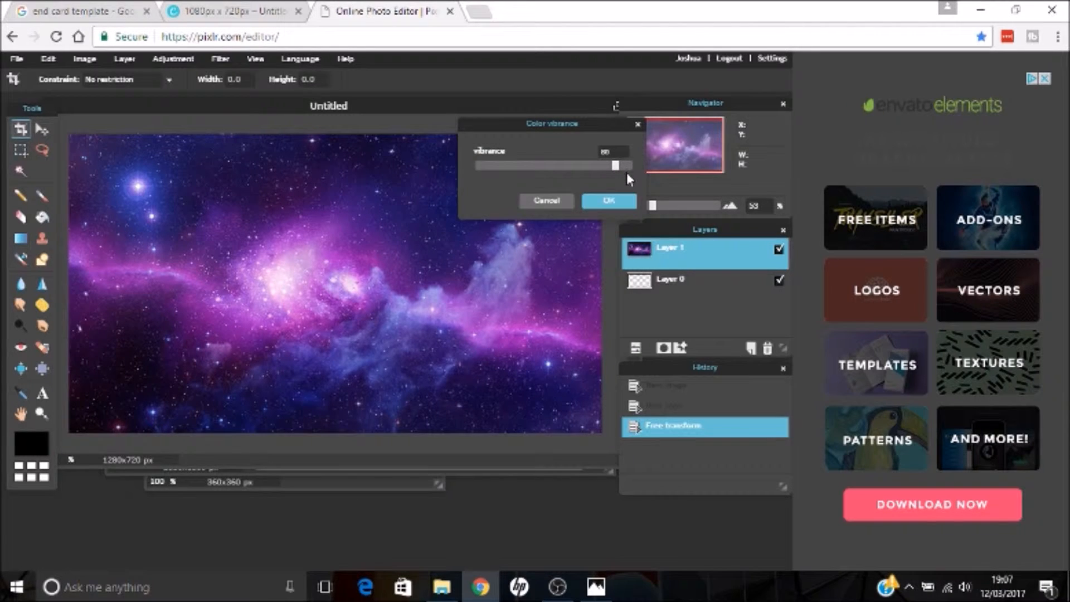
mouse_move(619, 172)
left_mouse_down()
mouse_move(525, 170)
mouse_move(609, 179)
left_mouse_up()
left_click(609, 205)
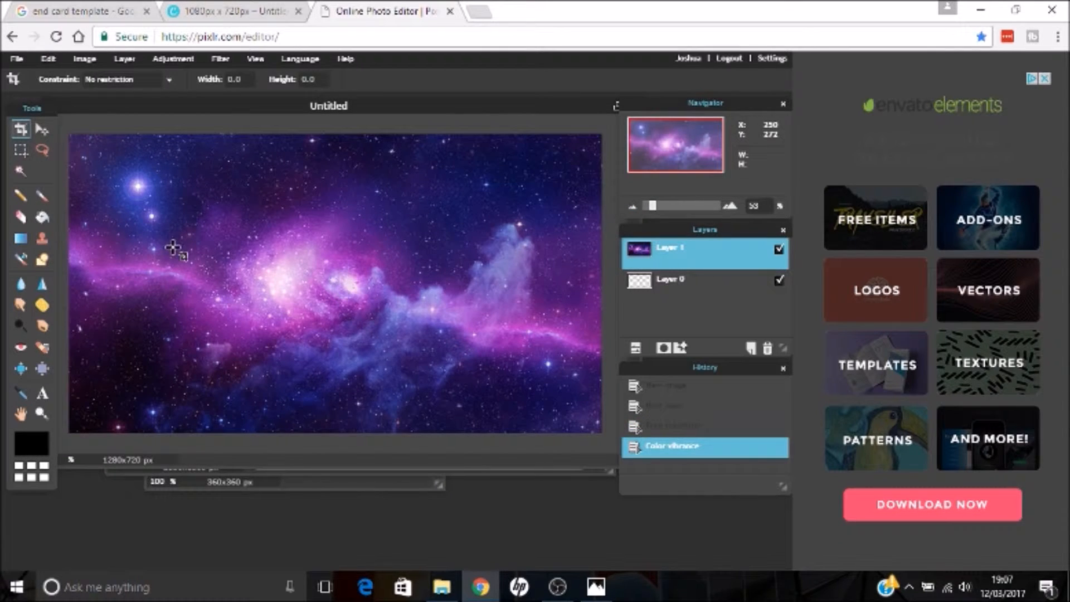
Step: Set the galaxy layer's brightness to -2 and contrast to 36
left_click(161, 60)
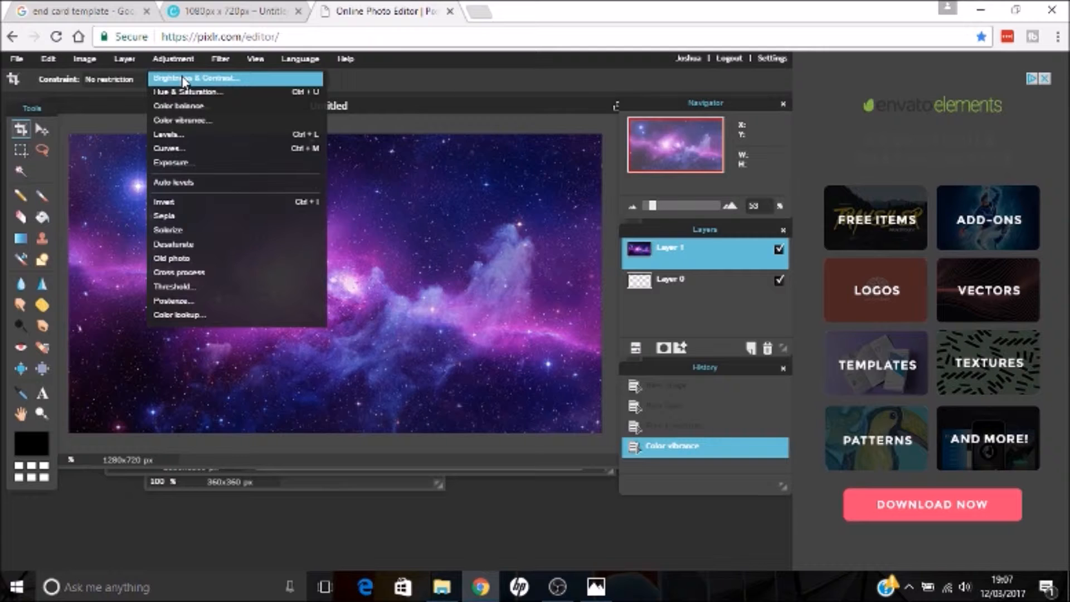
left_click(181, 78)
left_click_drag(556, 168, 572, 184)
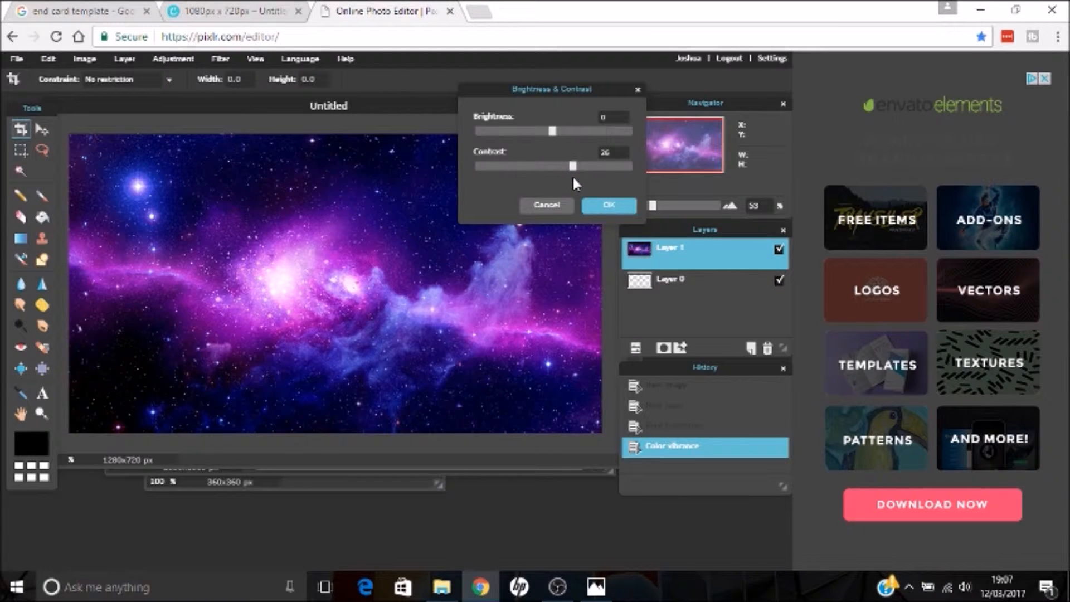
left_click_drag(517, 132, 551, 135)
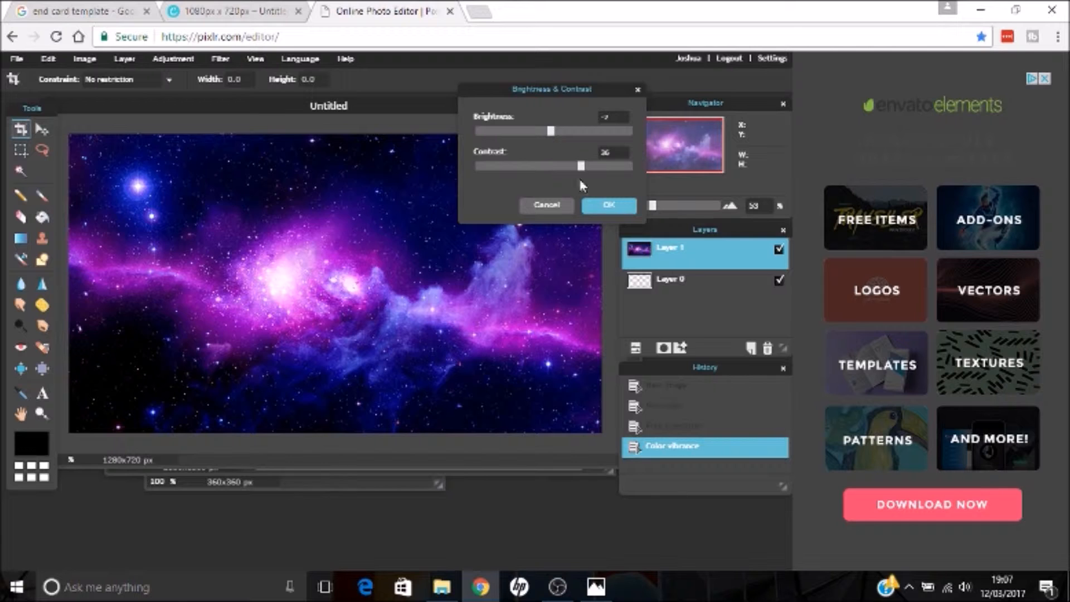
left_click(608, 206)
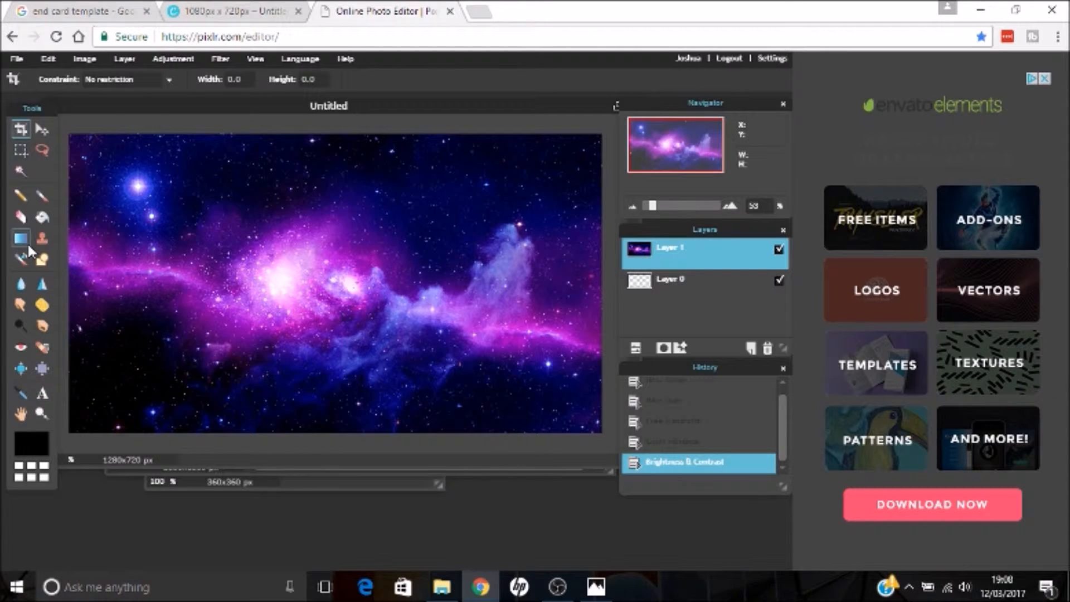
Step: Draw a black filled rectangle on the galaxy layer, try moving it, and undo both changes
left_click(42, 259)
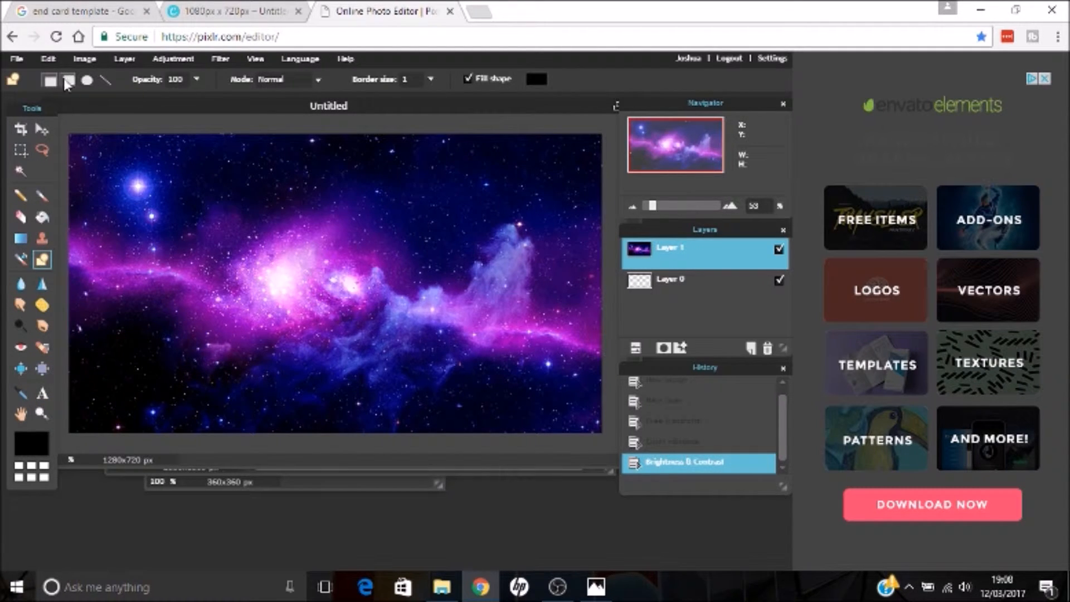
left_click_drag(96, 215, 279, 325)
left_click(42, 129)
left_click_drag(218, 266, 245, 283)
key("ctrl+z")
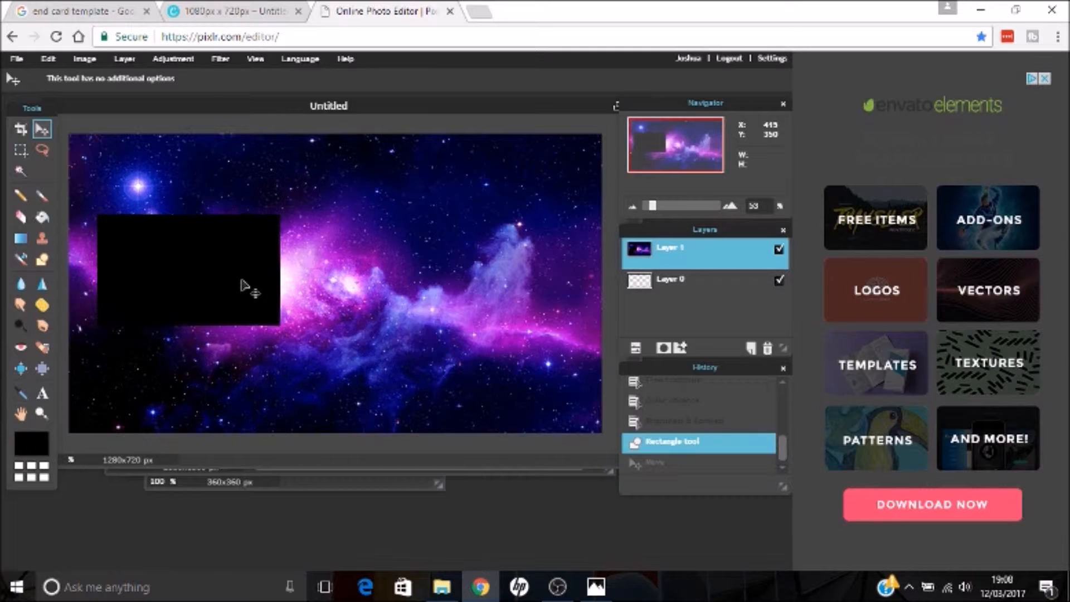
key("ctrl+z")
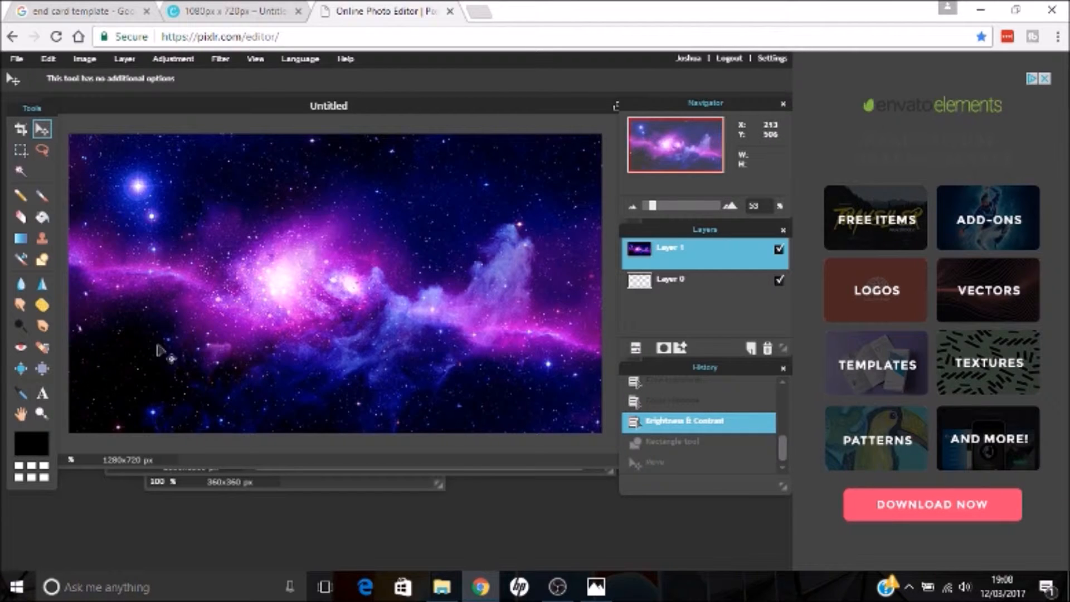
Step: Add a text layer near the canvas's upper-left corner reading "Thanks For Watching" in the AR DESTINE font
left_click(42, 393)
left_click(104, 168)
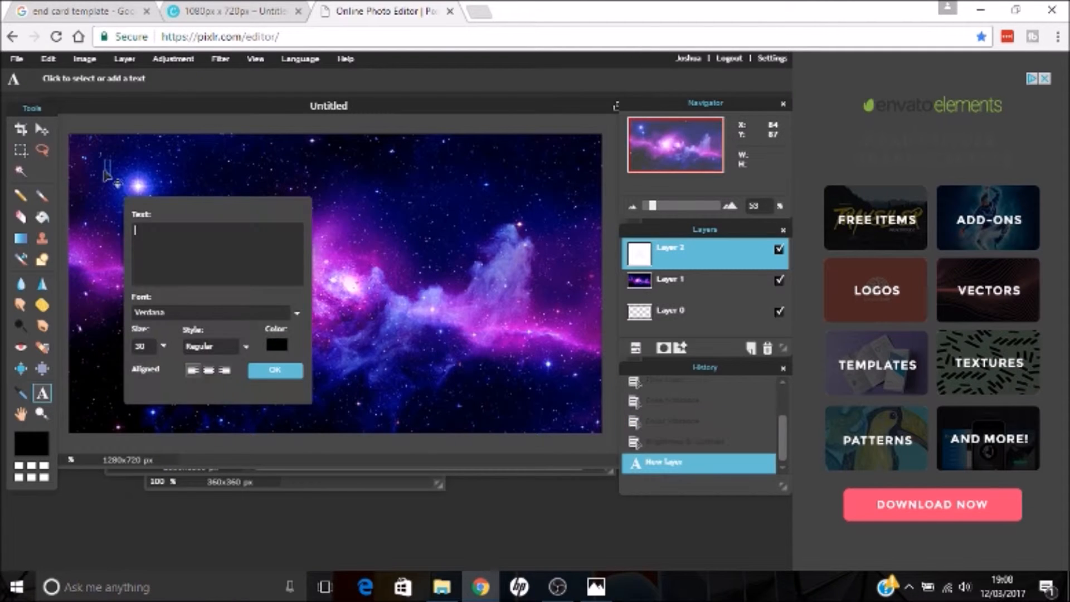
left_click(177, 311)
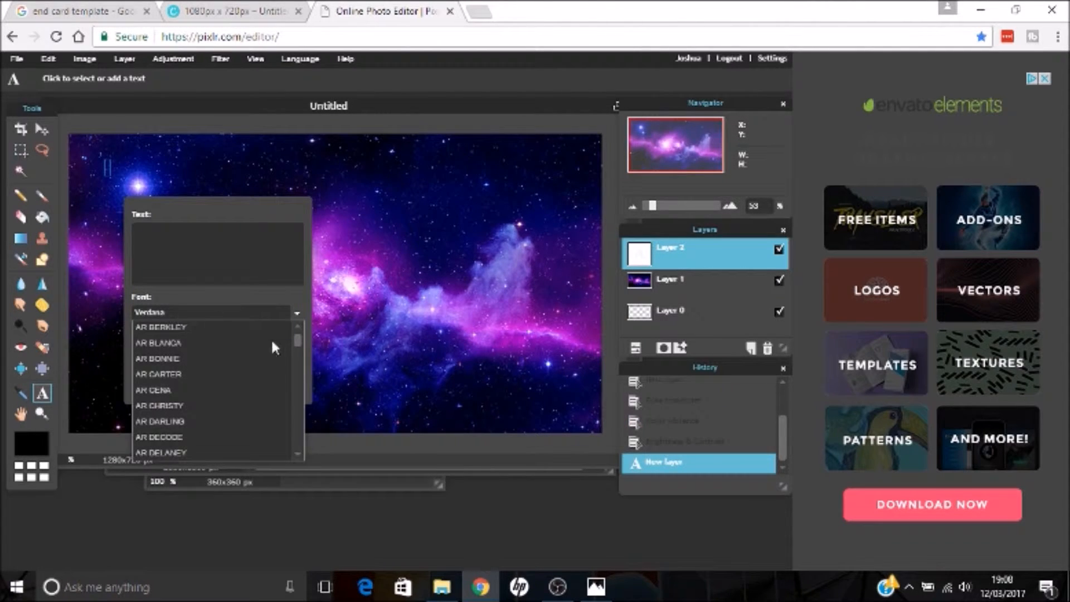
scroll(299, 342, "down", 5)
scroll(298, 341, "up", 4)
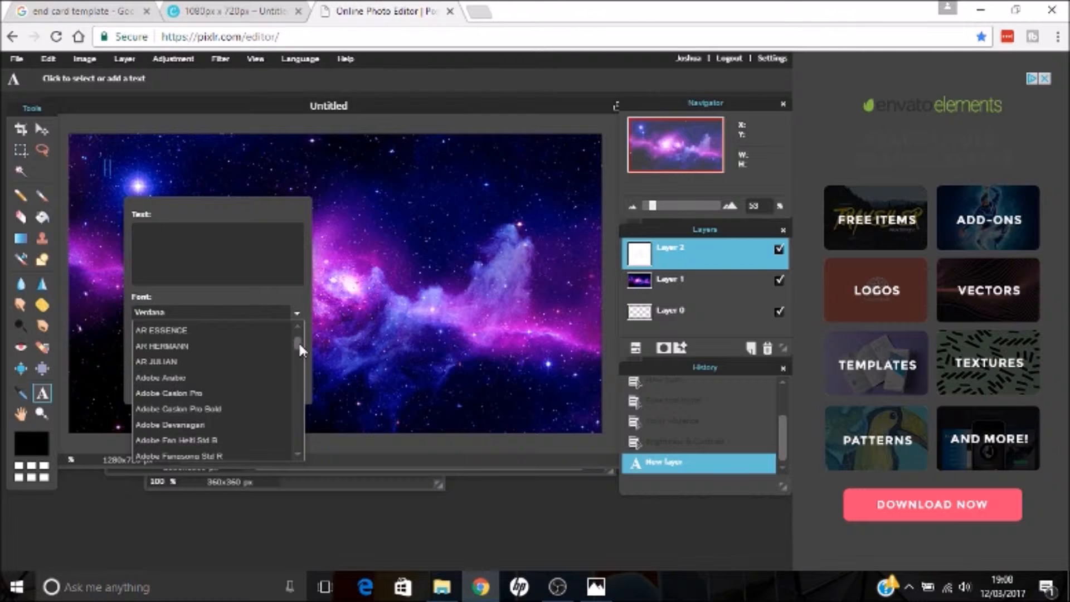
left_click(206, 354)
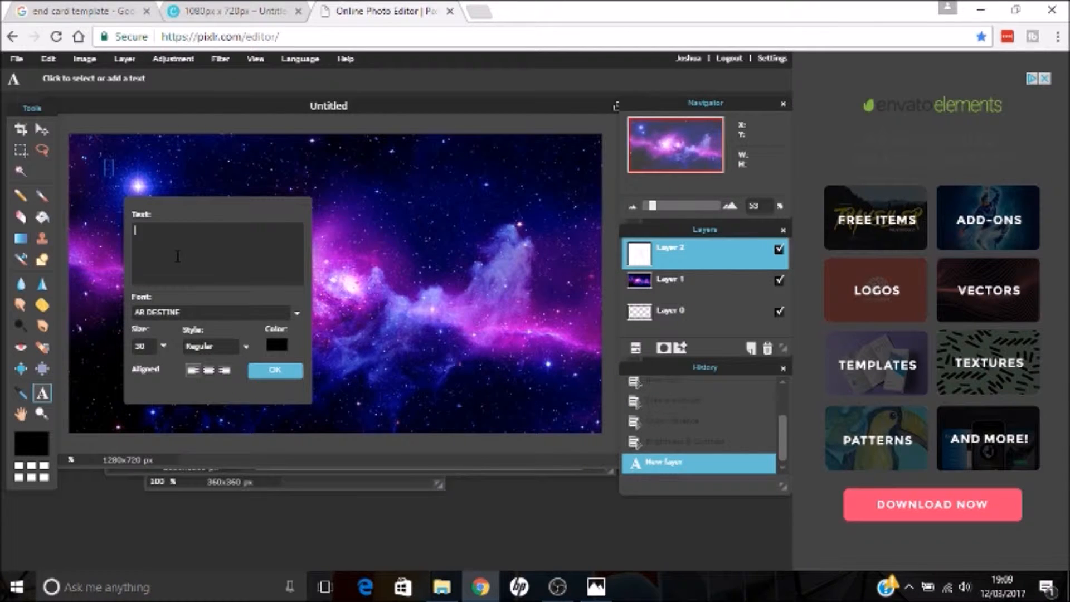
left_click(177, 256)
type("Thanks For Watching")
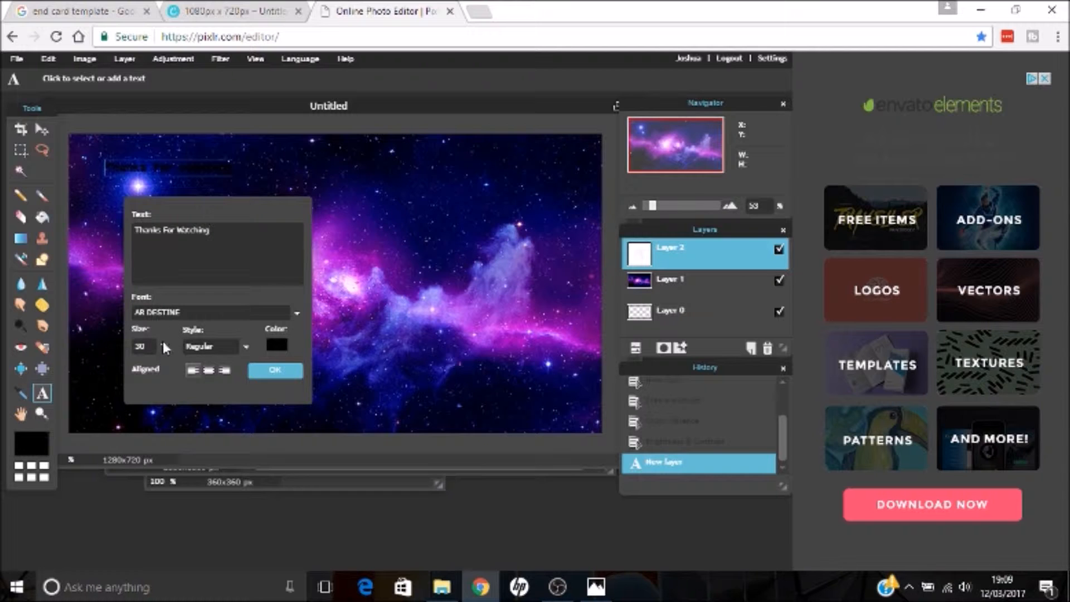
Step: Set the "Thanks For Watching" text to size 84 and color it white
left_click(162, 345)
left_click(132, 365)
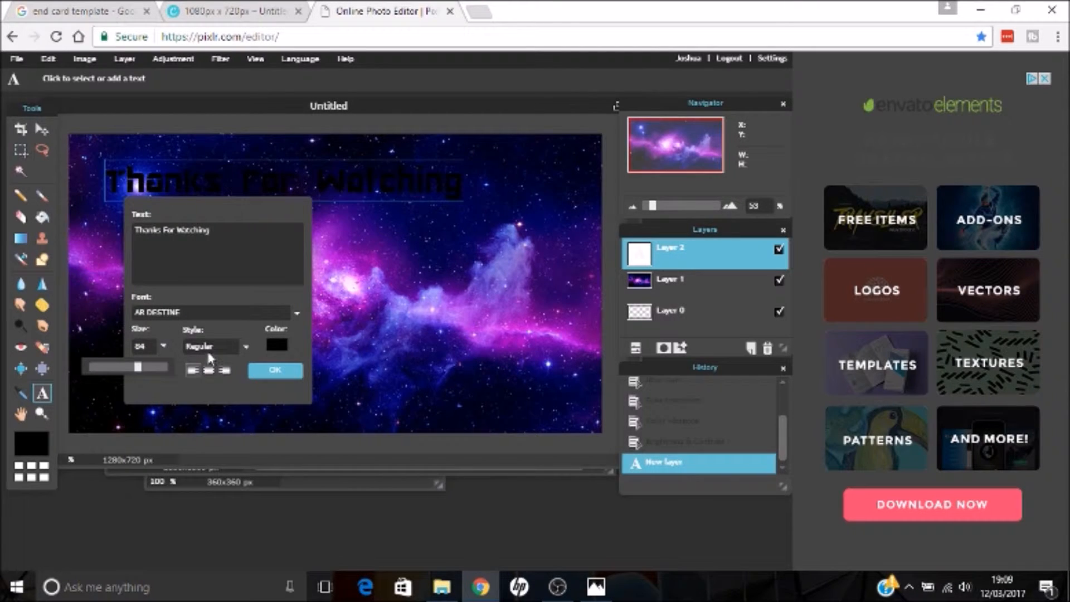
left_click(276, 346)
left_click_drag(480, 206, 457, 166)
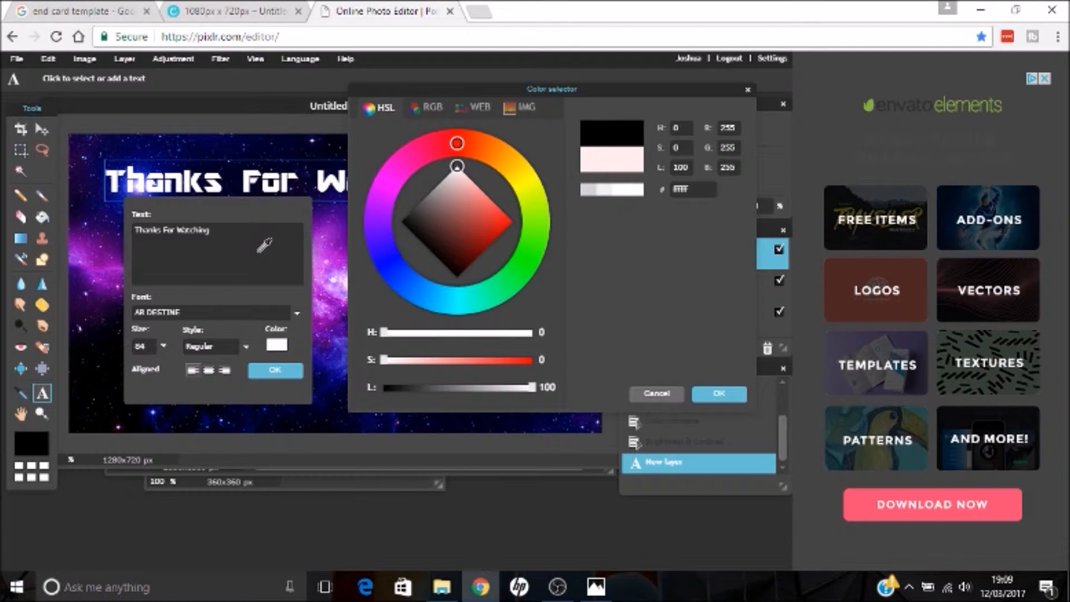
left_click(709, 394)
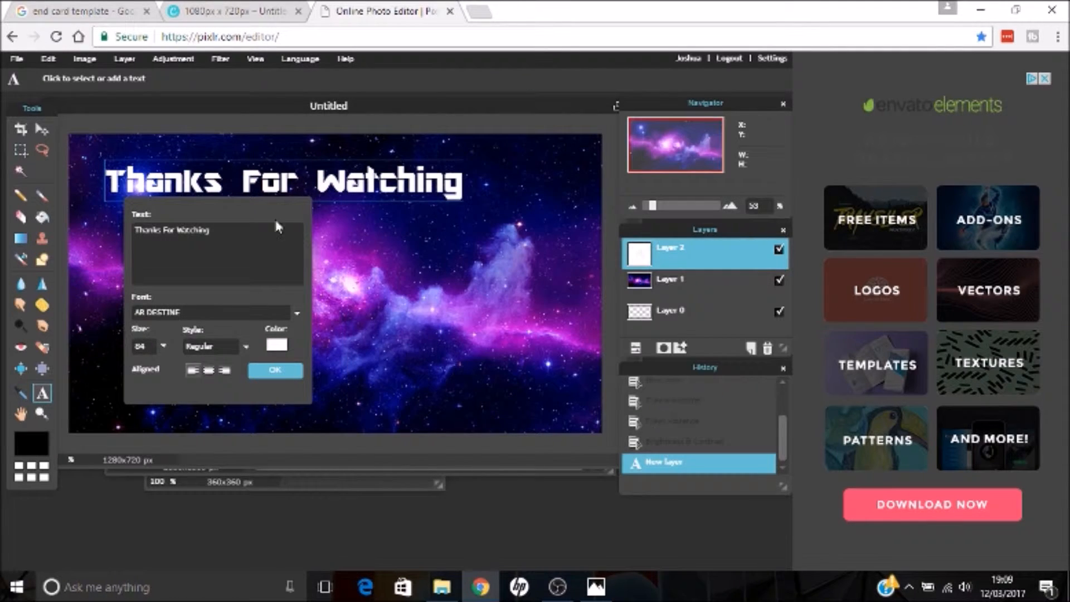
Step: Add an exclamation mark to the title, set its size to 103 and place it in the canvas's top-left corner
type("!")
left_click(162, 345)
left_click_drag(149, 367, 159, 368)
left_click_drag(424, 179, 391, 157)
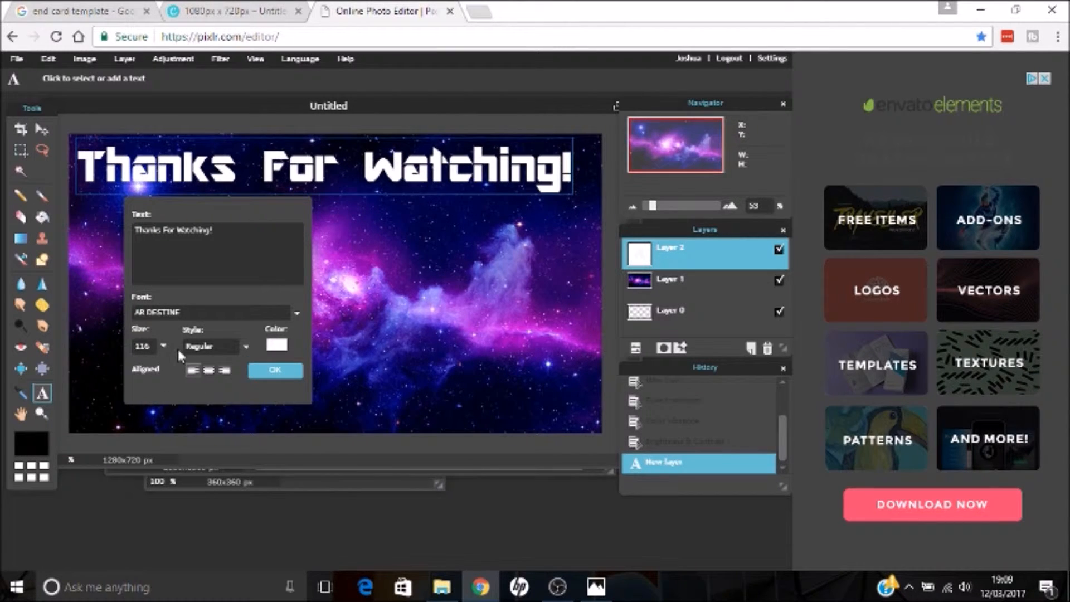
left_click(163, 346)
left_click_drag(161, 369, 151, 366)
left_click_drag(315, 145, 310, 144)
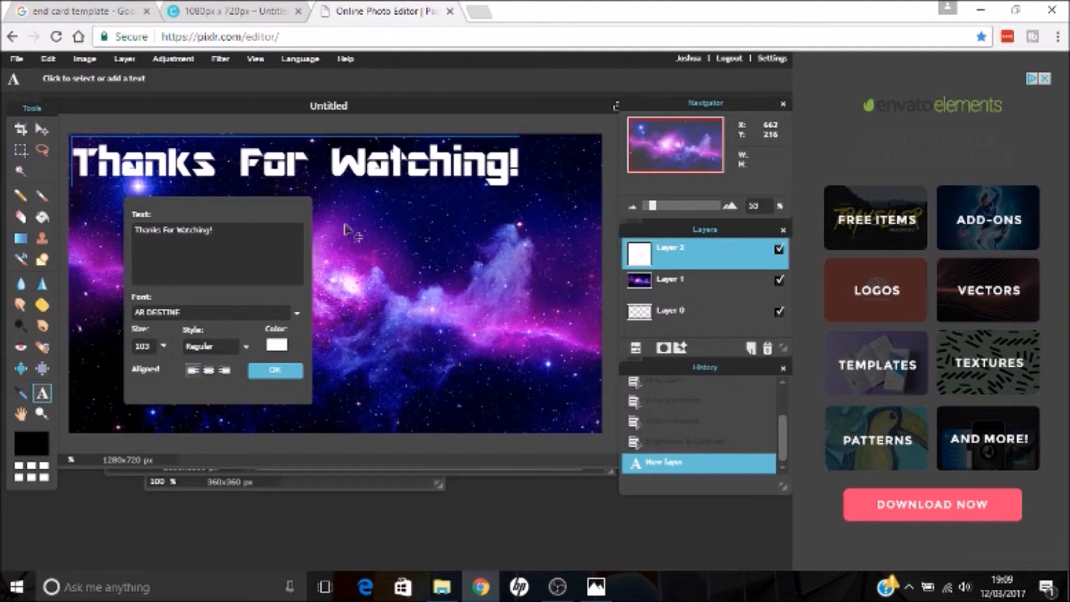
left_click(274, 377)
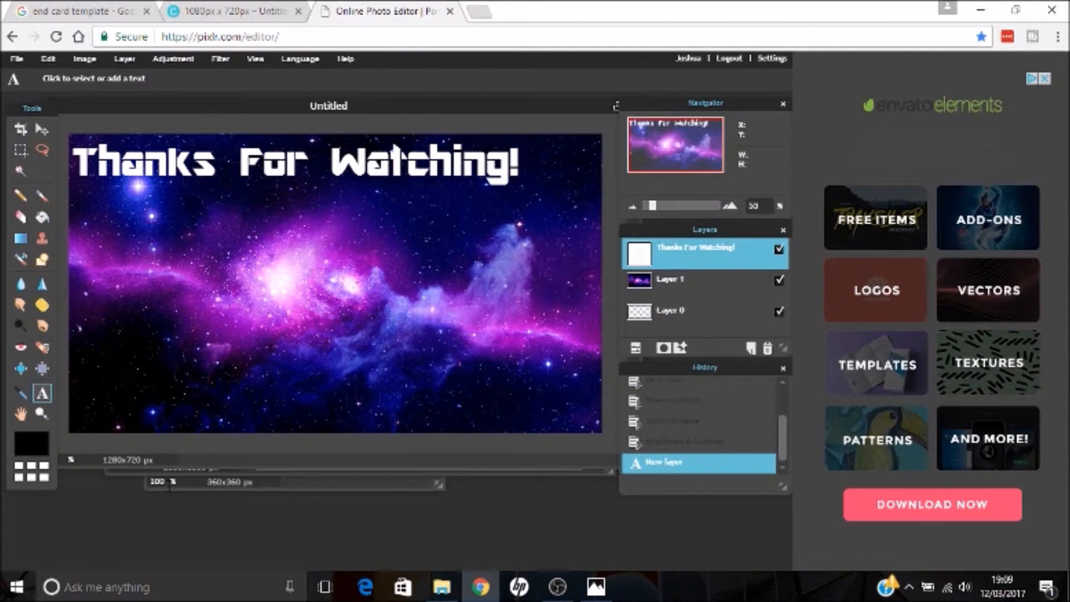
Step: Copy the entire twitter image and paste it as a new layer into the Untitled canvas
left_click(245, 480)
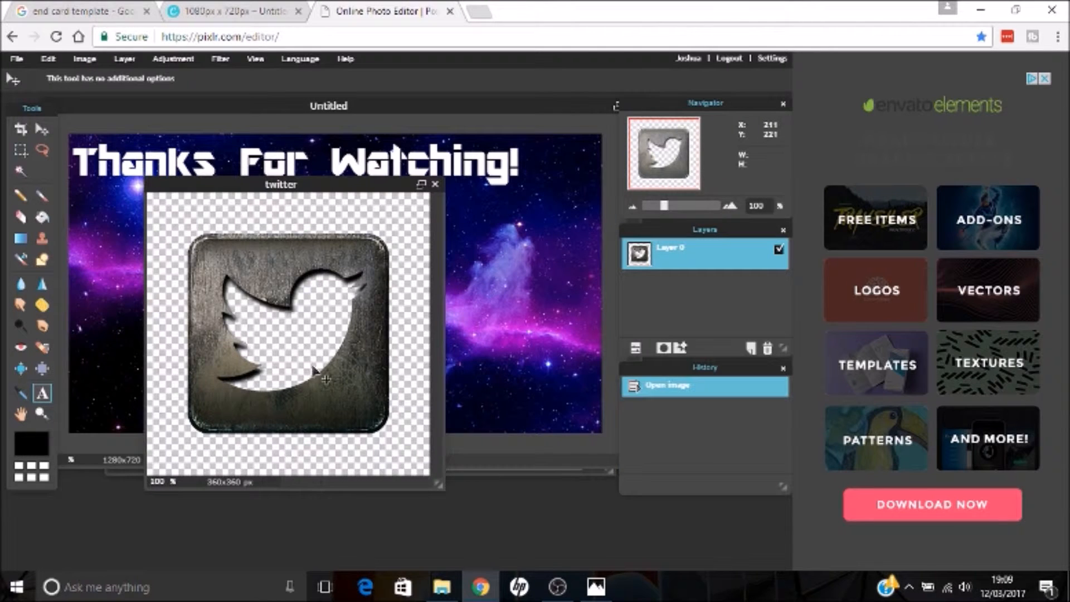
key("ctrl+a")
key("ctrl+c")
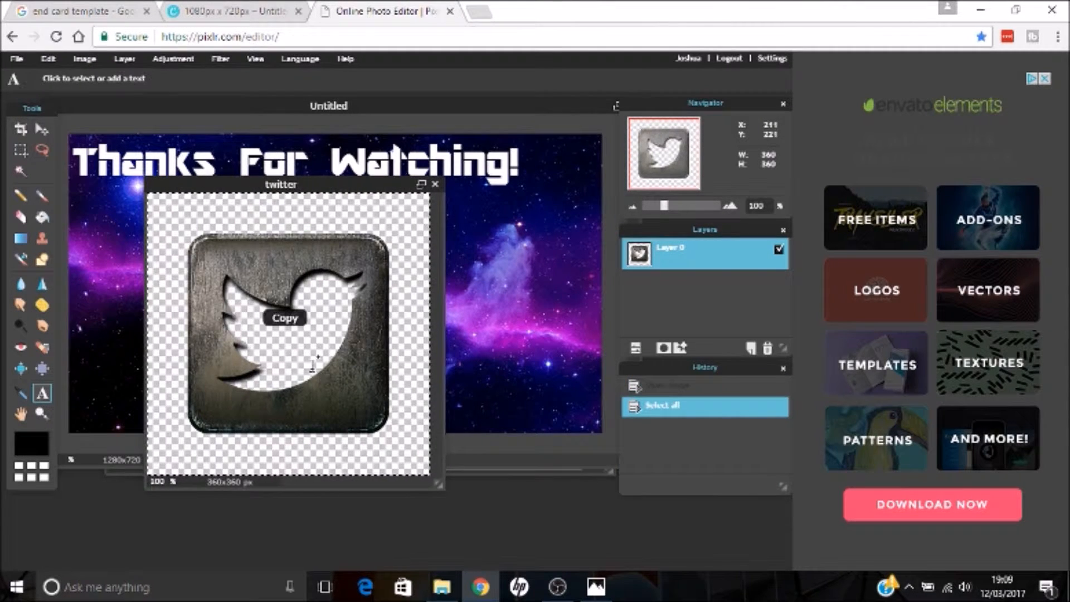
left_click(490, 332)
key("ctrl+v")
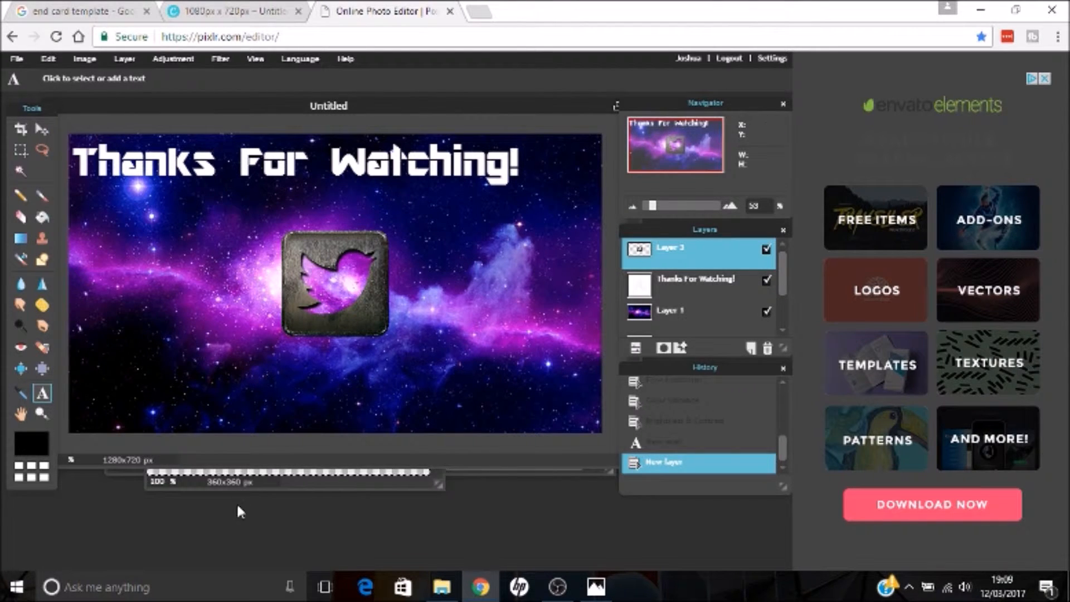
Step: Close the galaxy-wallpaper-36 image without saving it
left_click(238, 488)
left_click_drag(282, 185, 449, 213)
left_click(195, 468)
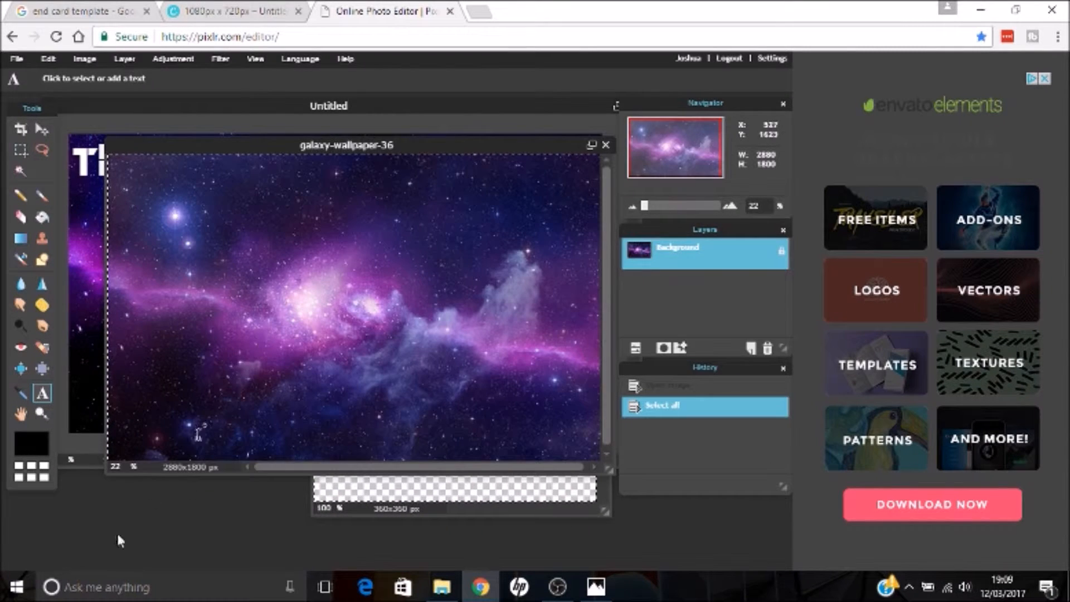
left_click(605, 144)
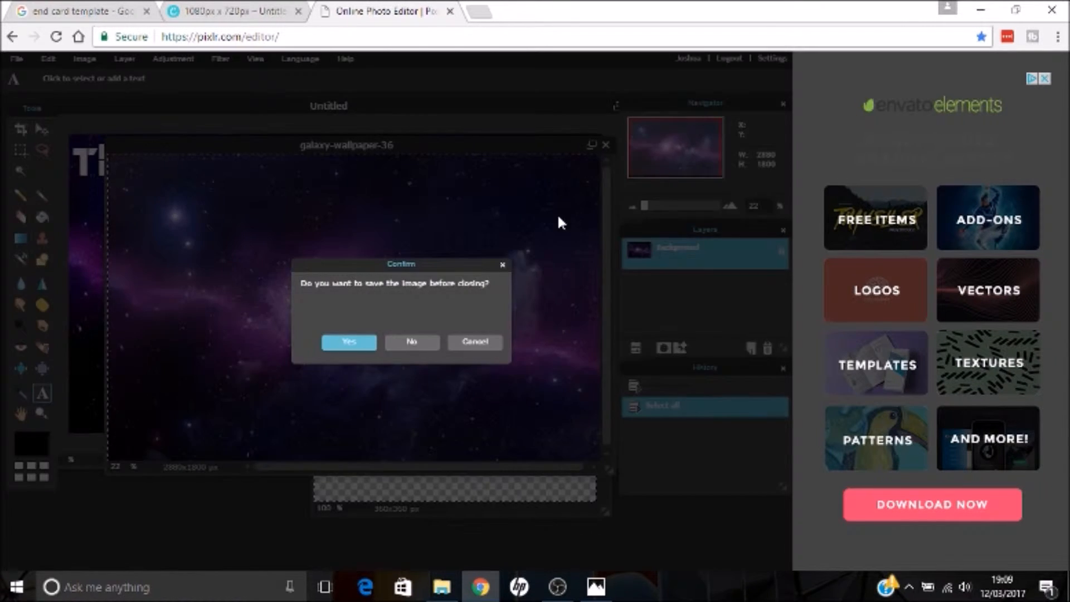
left_click(412, 341)
Step: Copy the entire instagram image and paste it as a new layer into the Untitled canvas
left_click_drag(395, 110, 389, 182)
left_click(302, 166)
key("v")
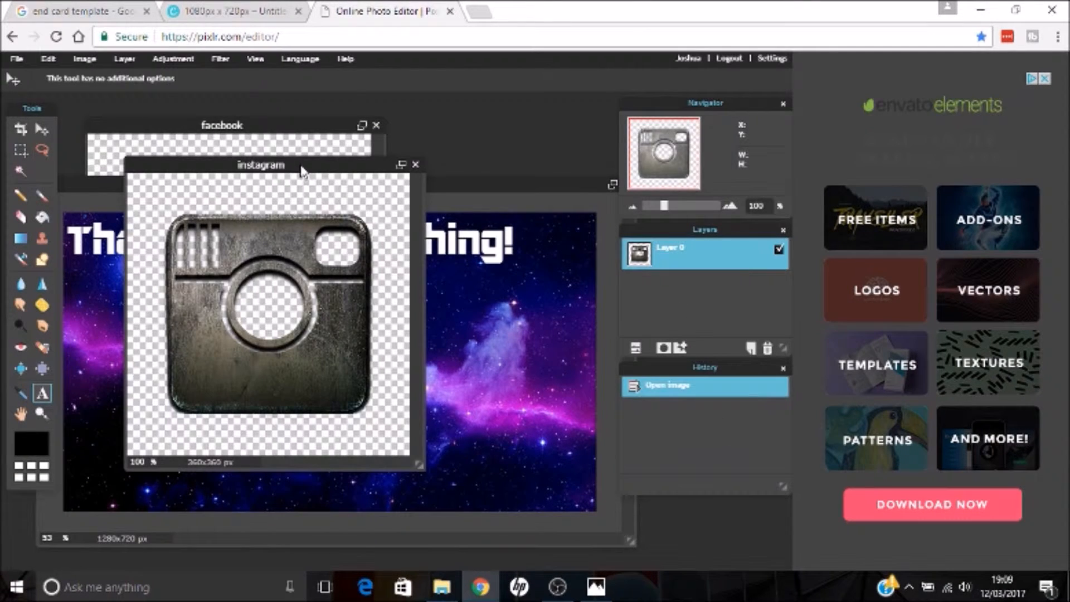
key("ctrl+a")
key("ctrl+c")
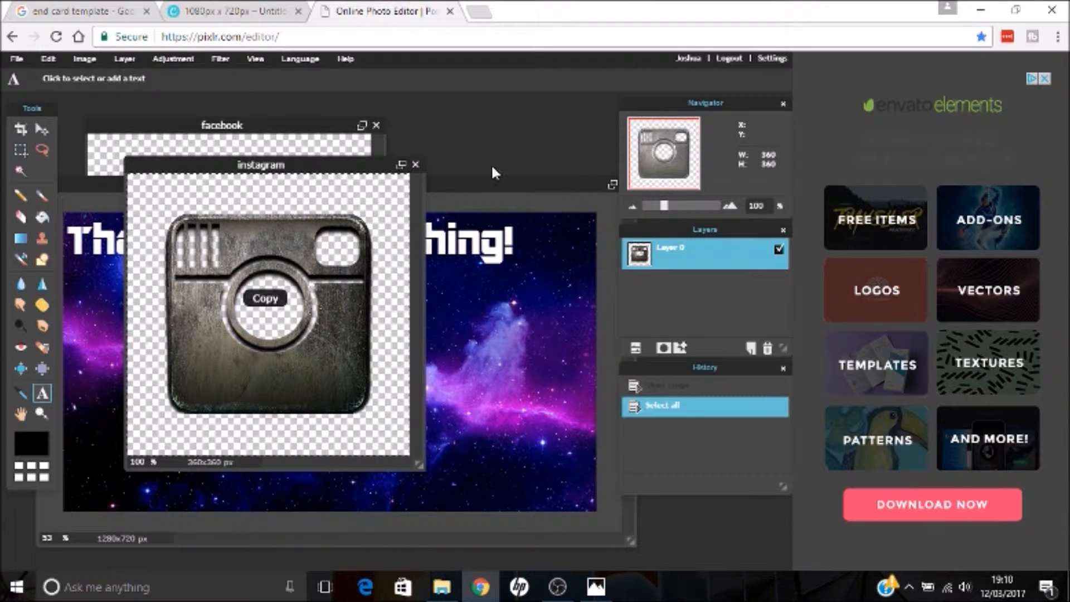
left_click(522, 185)
key("ctrl+v")
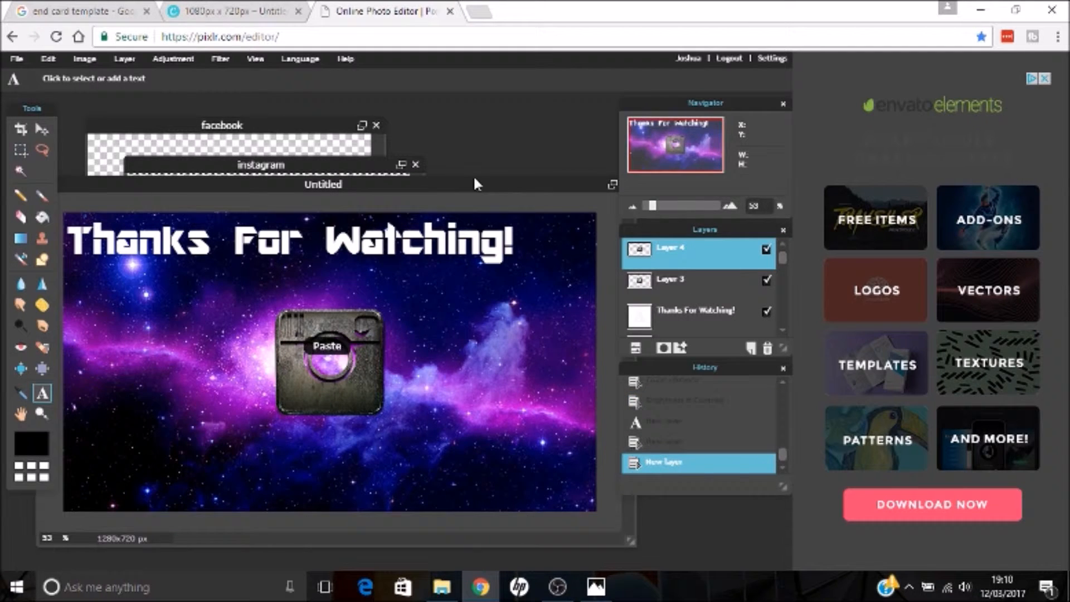
Step: Copy the entire facebook image and paste it as a new layer into the Untitled canvas
left_click(279, 128)
key("v")
key("ctrl+a")
key("ctrl+c")
left_click(510, 214)
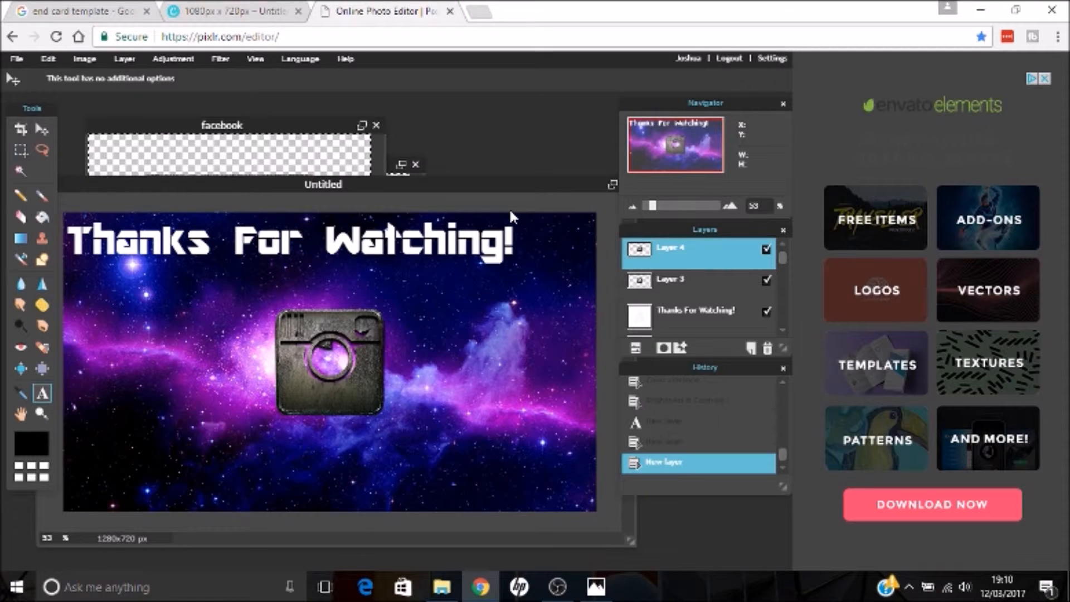
key("ctrl+v")
left_click_drag(492, 186, 473, 119)
Step: Try to bring the instagram layer above the facebook layer and move its selected pixels up and to the right of the facebook icon
key("v")
left_click(673, 285)
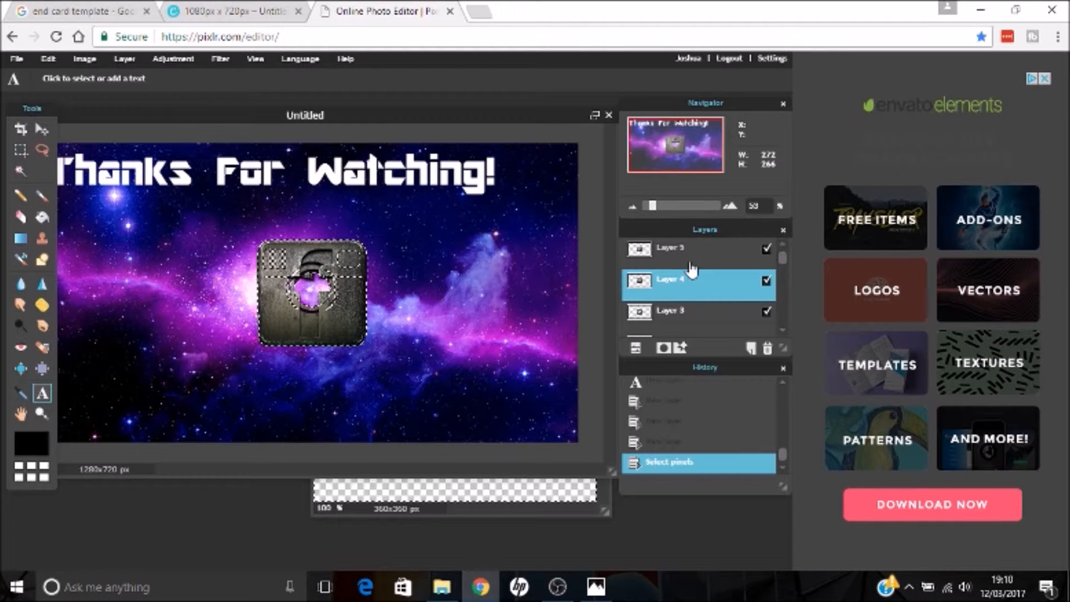
left_click_drag(691, 270, 690, 248)
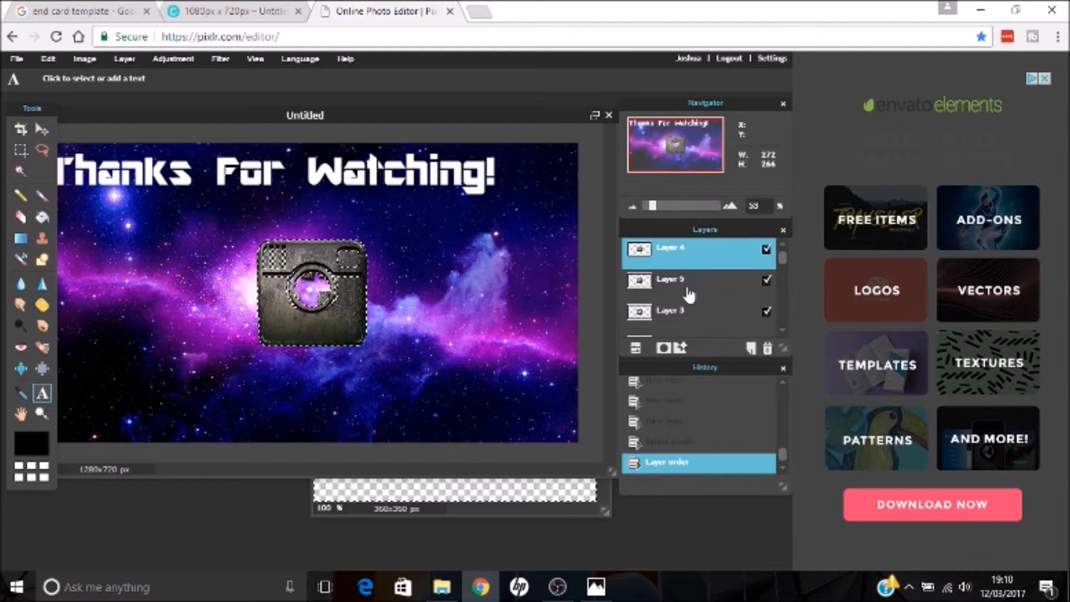
left_click(42, 130)
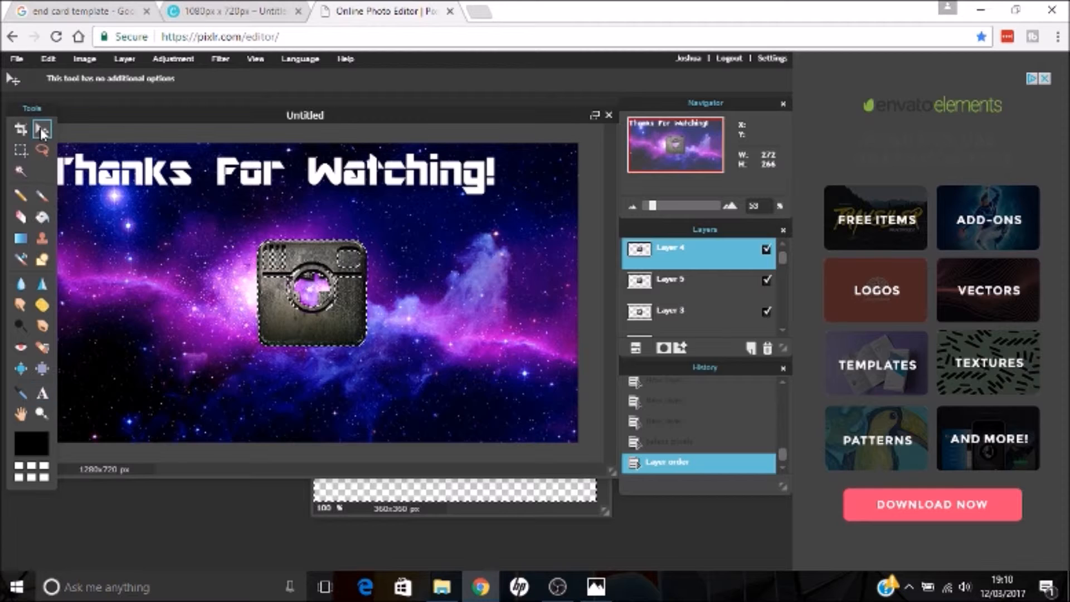
left_click_drag(292, 335, 410, 307)
Step: Try to shrink the instagram icon with Free transform and place it just above the facebook icon
left_click(52, 58)
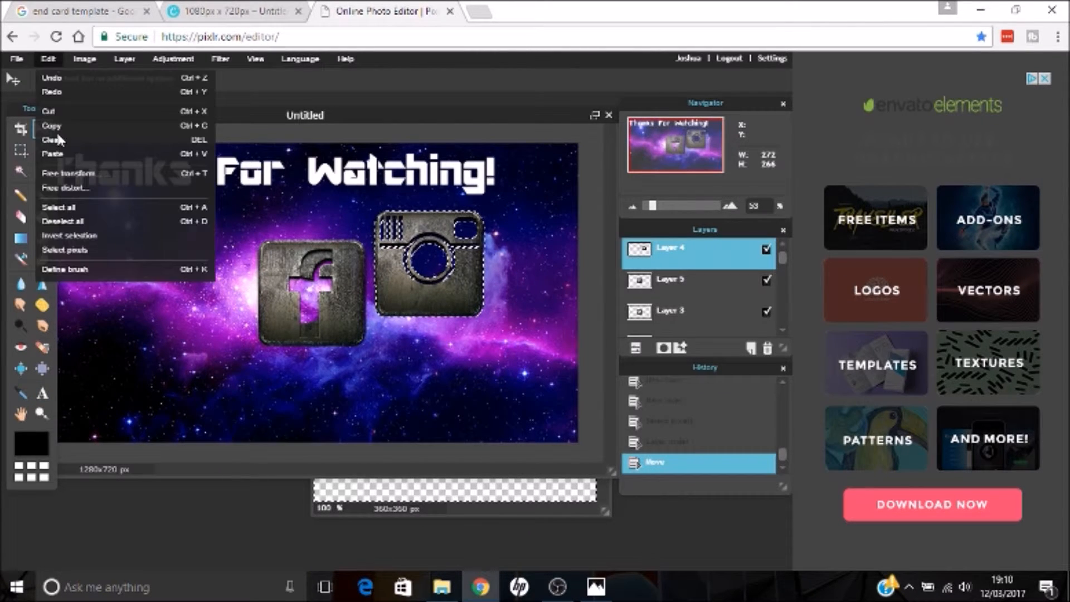
left_click(66, 173)
left_click_drag(375, 207, 416, 247)
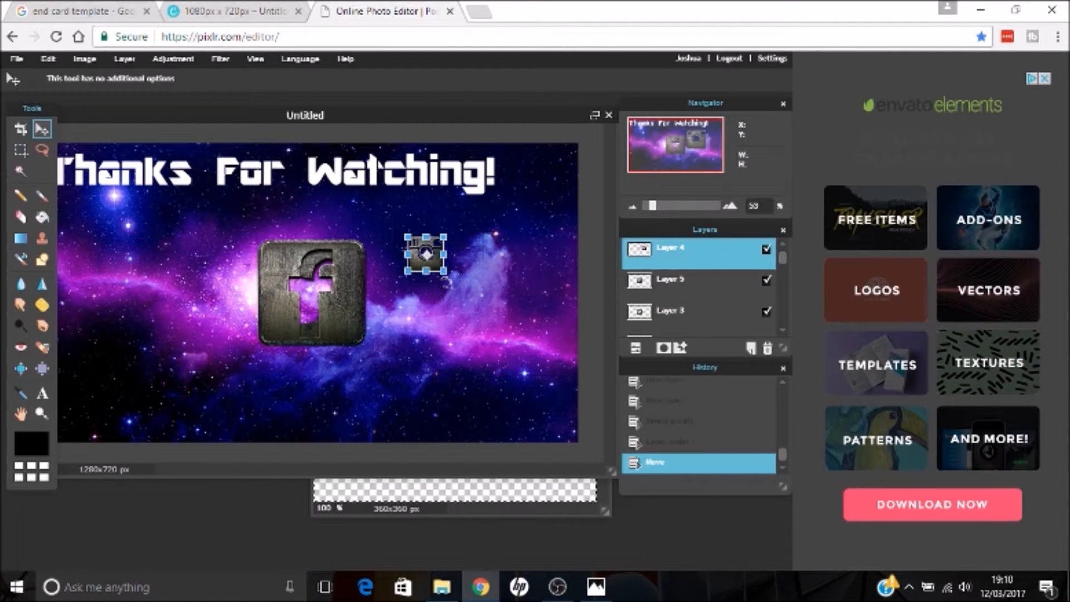
left_click_drag(445, 272, 451, 275)
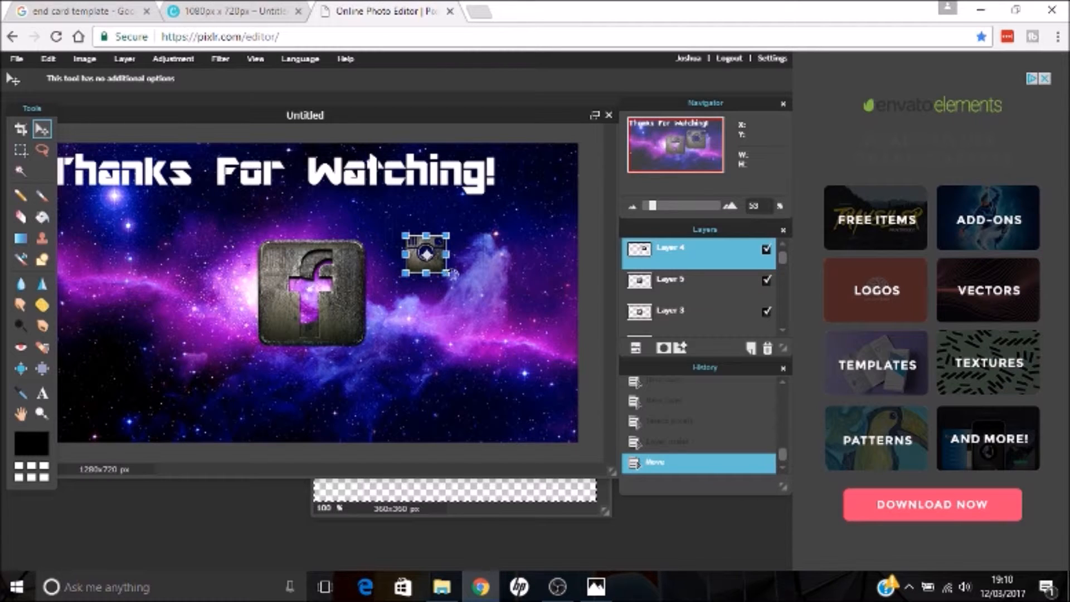
key("Return")
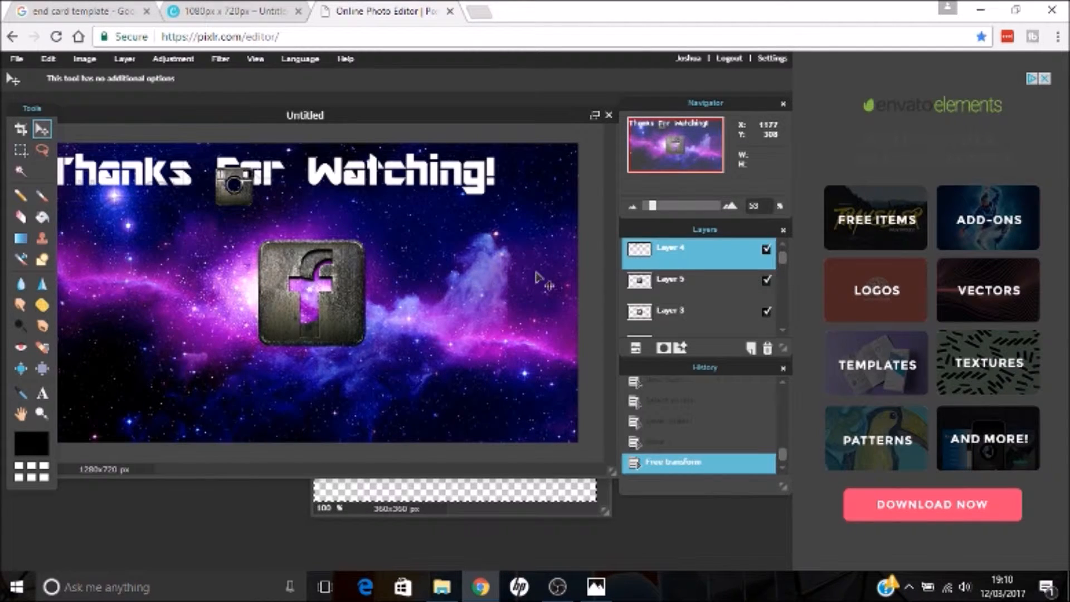
left_click_drag(233, 198, 324, 220)
Step: Revert the Untitled image's history to the New layer state from pasting the facebook icon
key("ctrl+z")
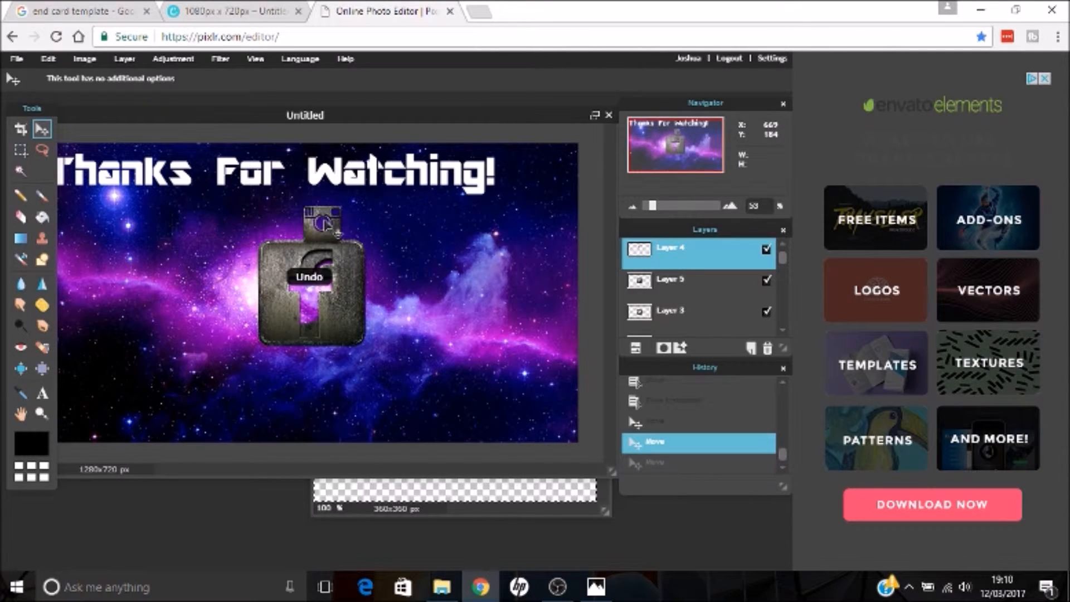
key("z")
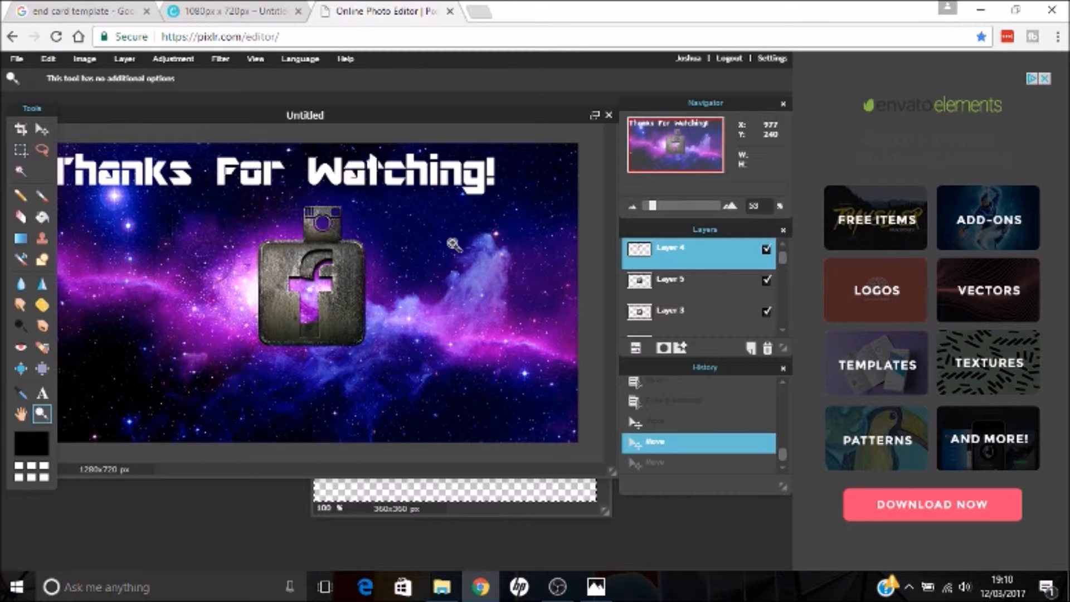
left_click(659, 407)
left_click(660, 383)
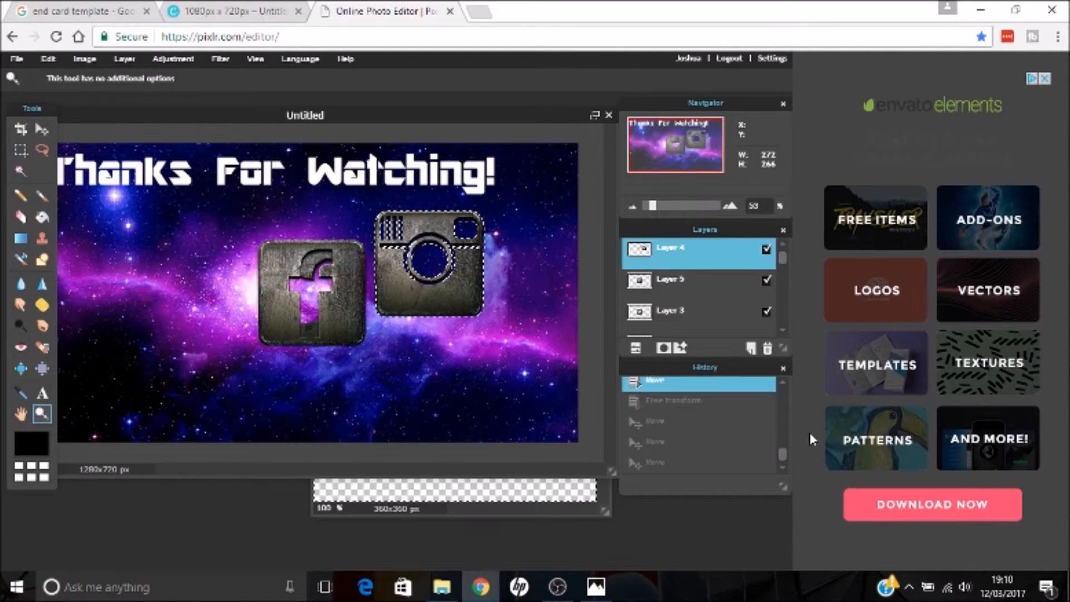
left_click_drag(785, 452, 783, 429)
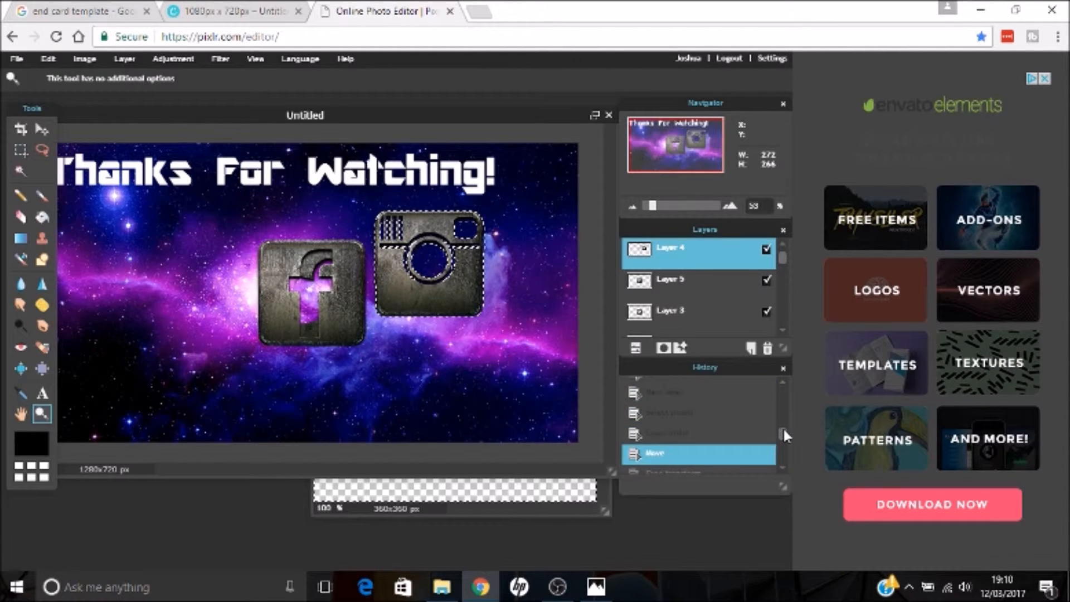
left_click(646, 392)
left_click(651, 412)
left_click(673, 436)
left_click(674, 422)
left_click(674, 397)
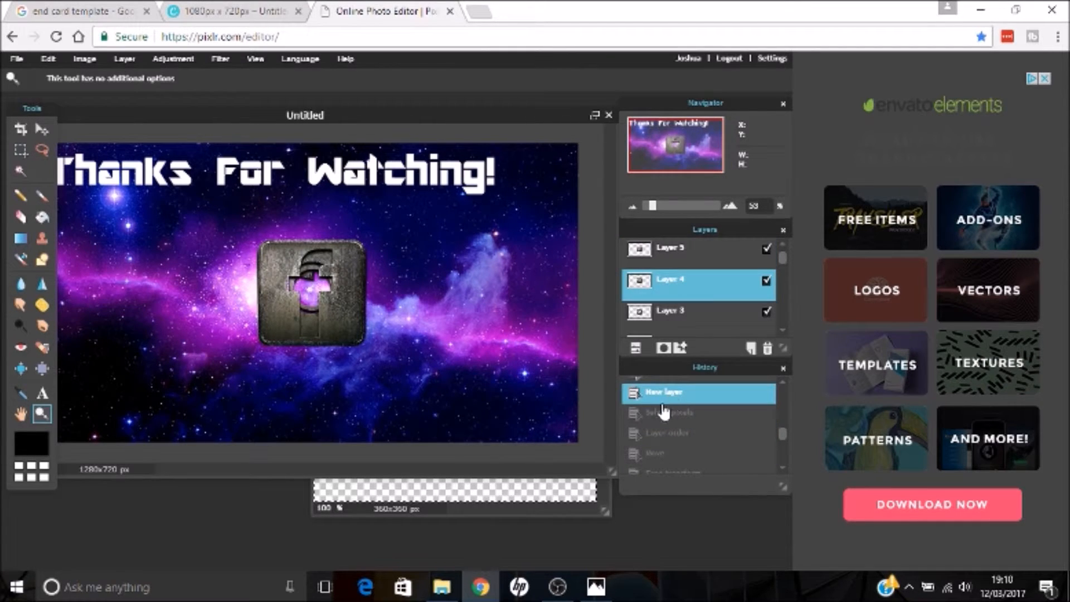
Step: Move the instagram icon to the right of the facebook icon and shrink it to a small icon with Free transform
left_click(42, 129)
left_click_drag(337, 314, 478, 300)
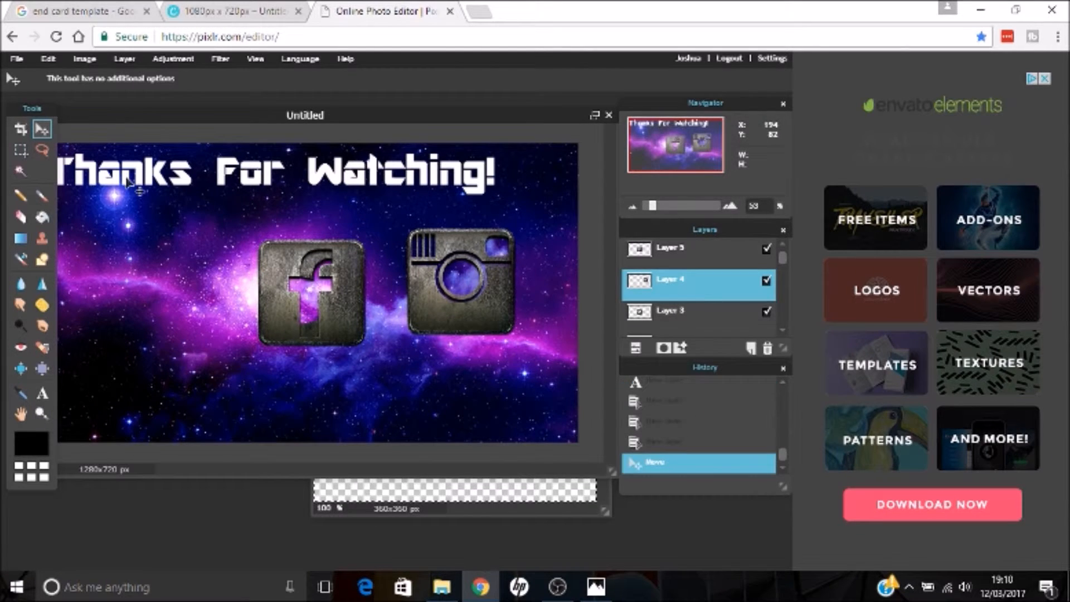
left_click(48, 58)
left_click(88, 188)
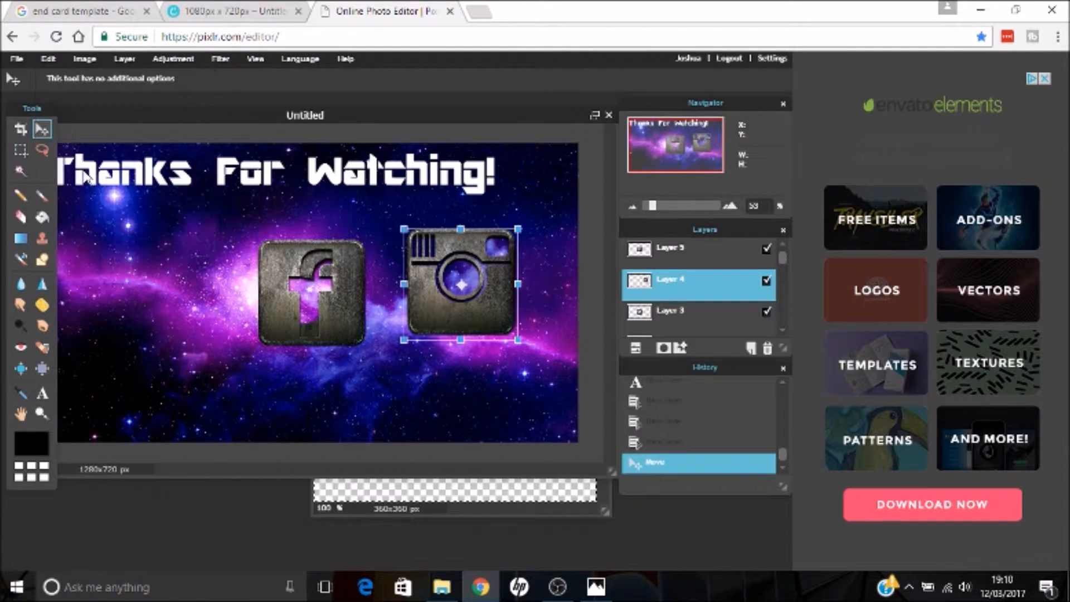
left_click_drag(396, 226, 426, 261)
key("Return")
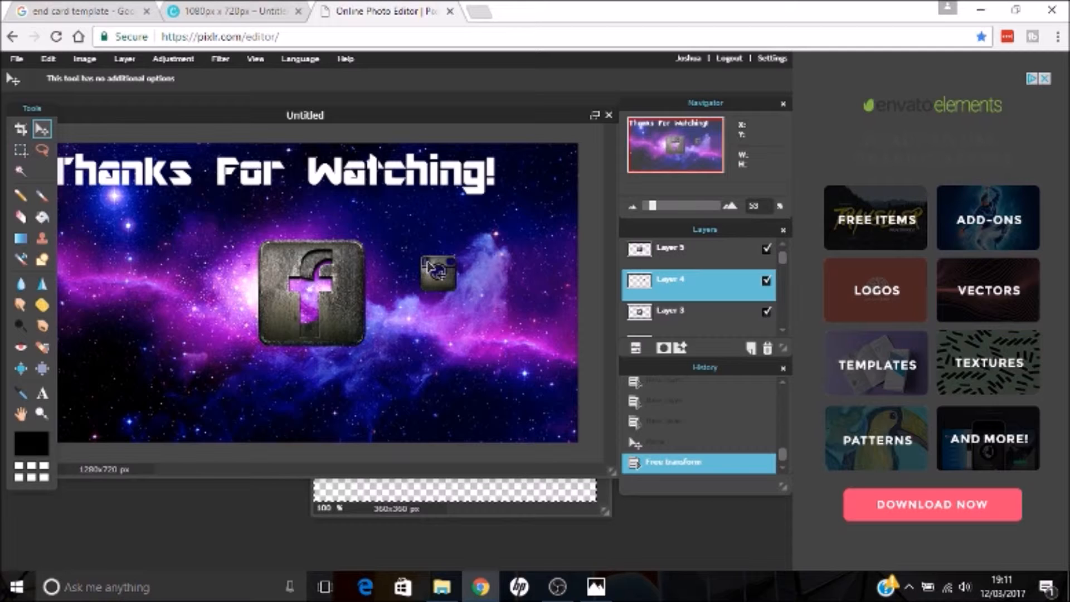
Step: Move the facebook icon to the right and shrink it with Free transform to sit directly below the small instagram icon
left_click(684, 262)
left_click_drag(287, 313, 407, 355)
left_click(17, 59)
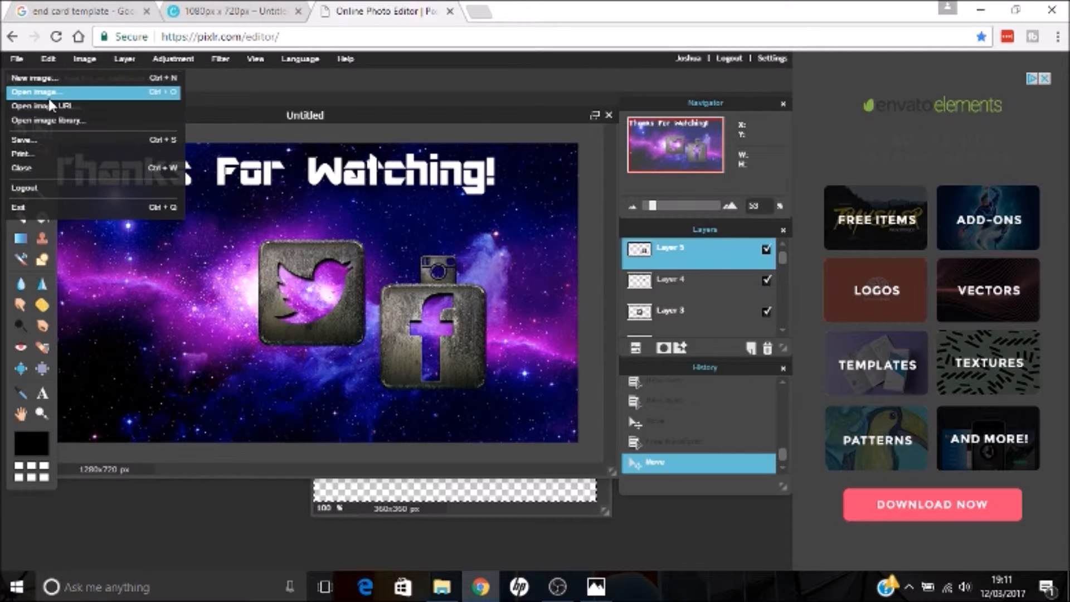
left_click(56, 59)
left_click(86, 177)
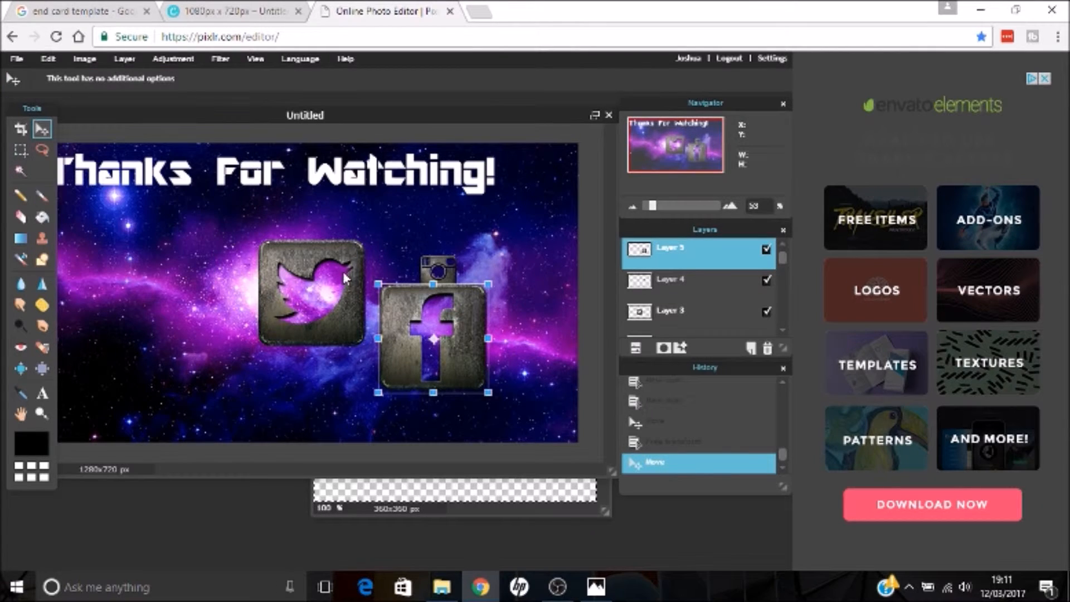
left_click_drag(378, 285, 416, 276)
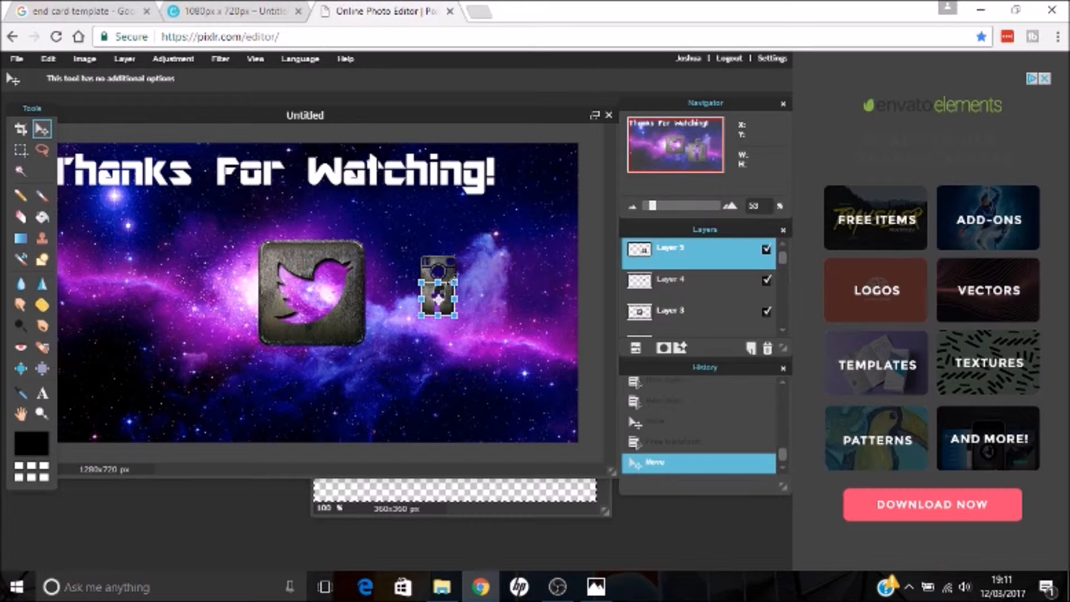
left_click_drag(454, 281, 449, 303)
key("Return")
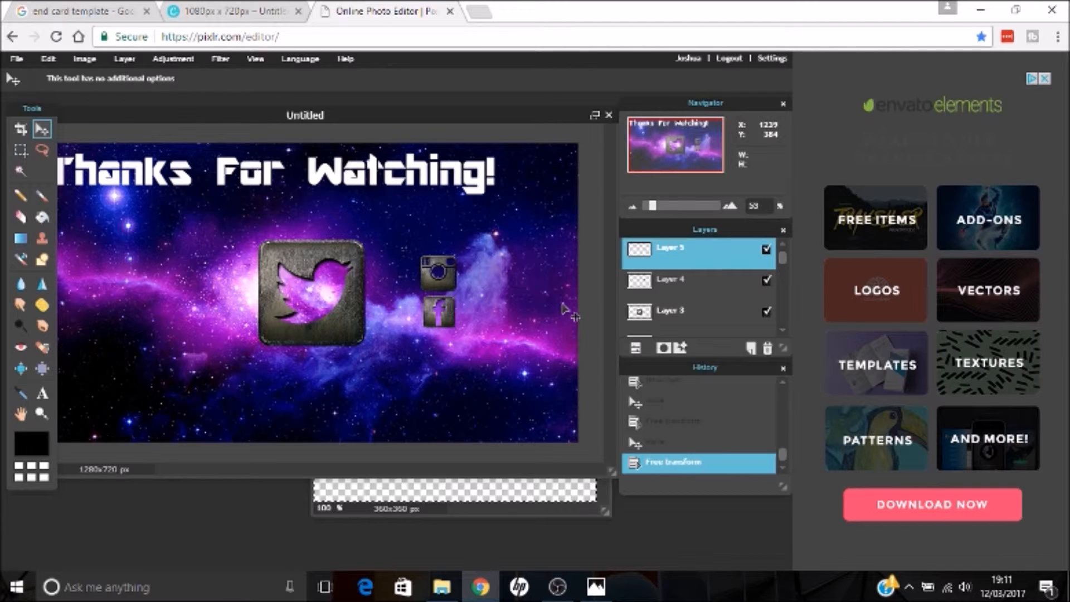
Step: Shrink the twitter icon with Free transform to match the other icons and place it below the facebook icon
left_click(651, 321)
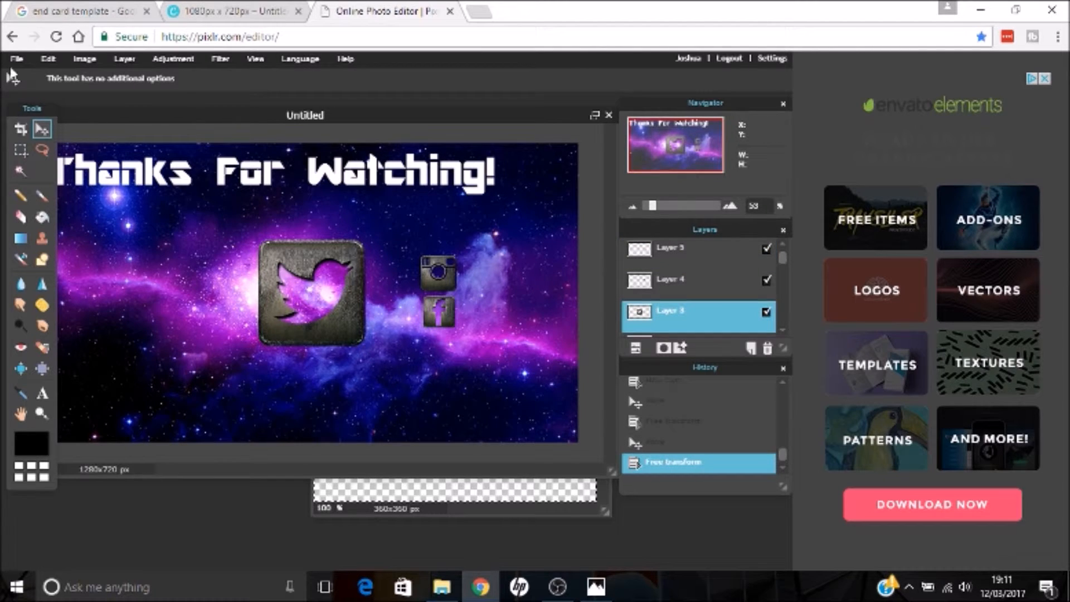
left_click(15, 58)
mouse_move(48, 59)
left_click(111, 176)
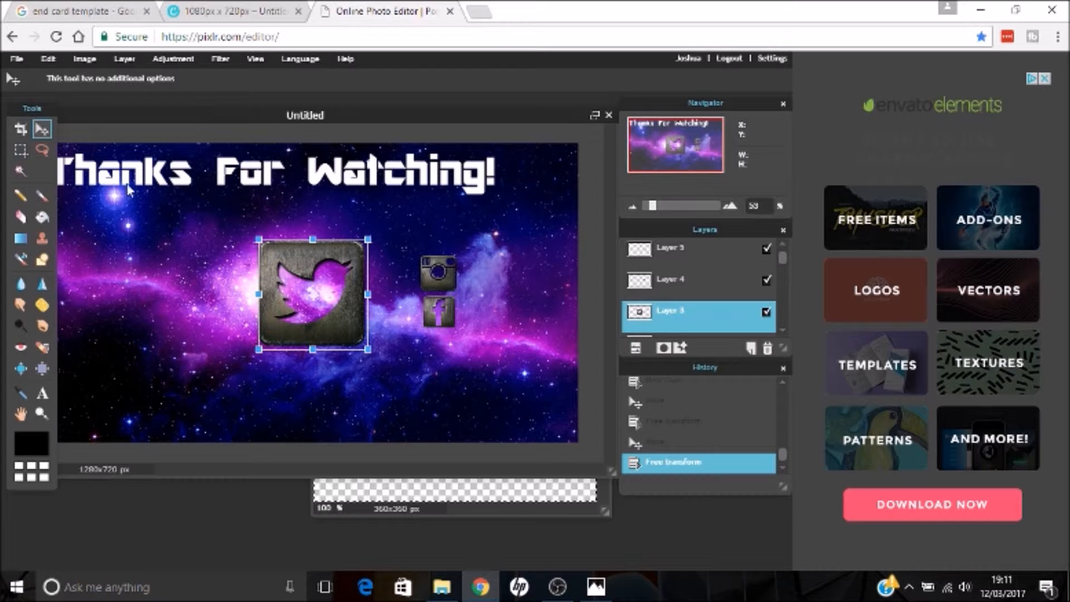
left_click_drag(367, 238, 450, 344)
key("Return")
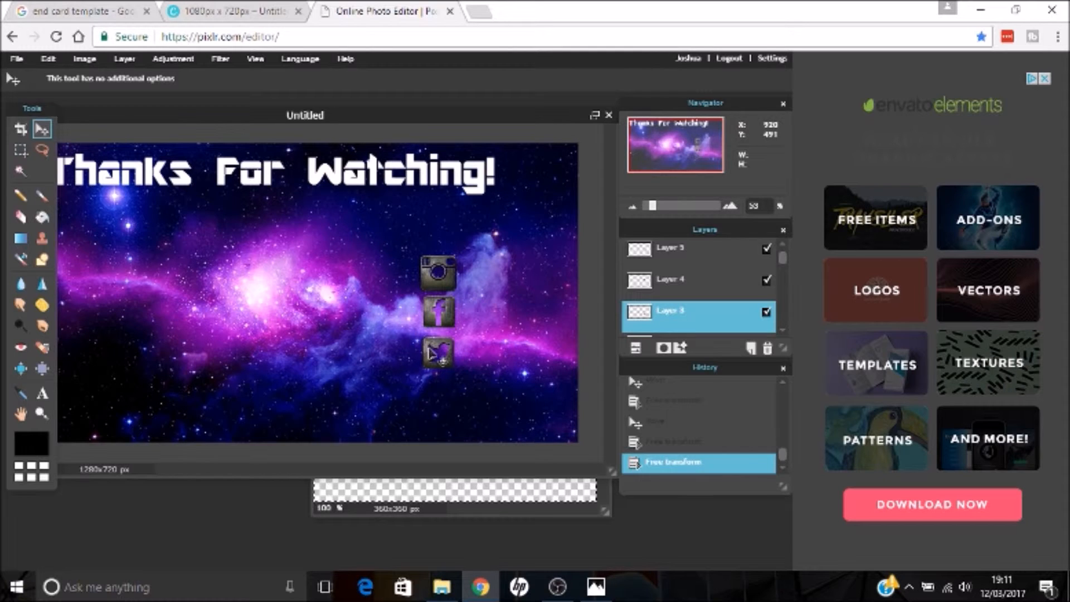
Step: Move the twitter, instagram and facebook icons down so they form an evenly spaced vertical column
left_click_drag(432, 354, 430, 384)
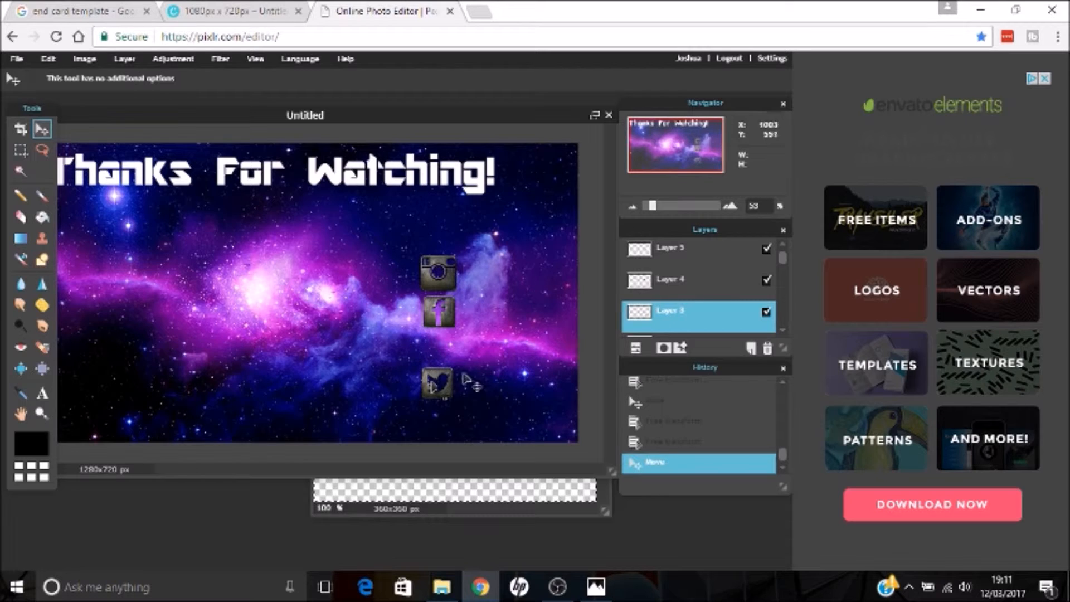
left_click(449, 301)
left_click_drag(473, 289, 475, 299)
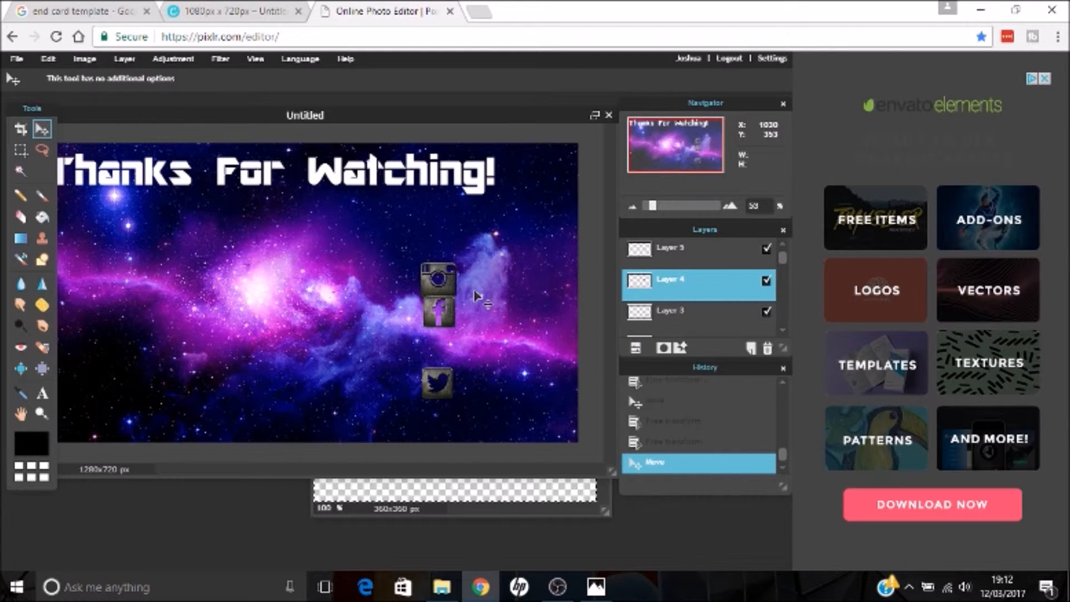
left_click(641, 251)
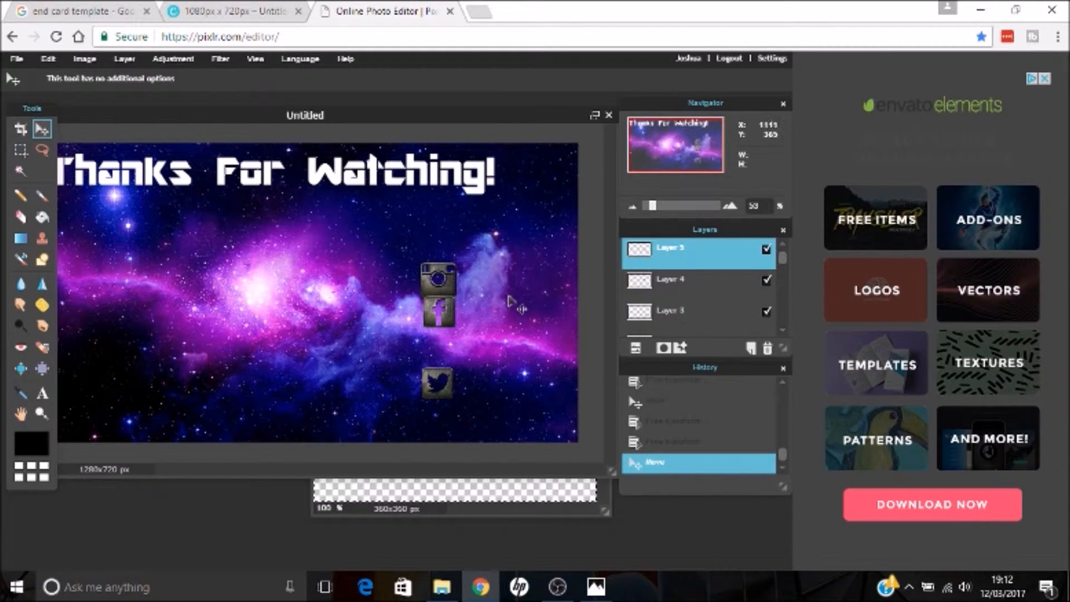
left_click_drag(436, 327, 434, 347)
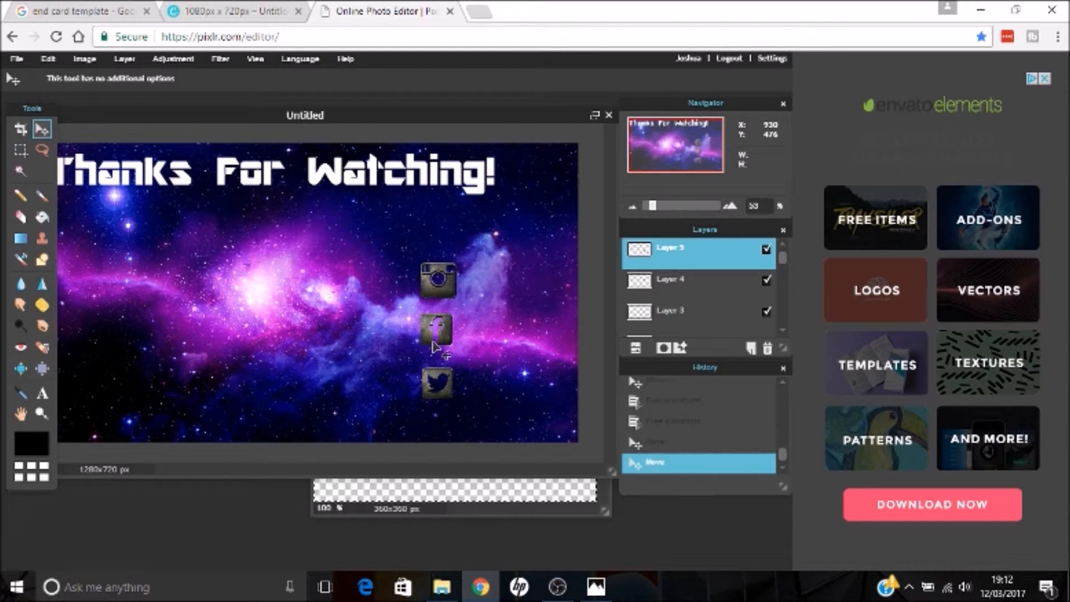
Step: Add a text layer with the channel's Instagram handle in AR DESTINE, size 55, and place it beside the instagram icon
left_click(42, 395)
left_click(473, 288)
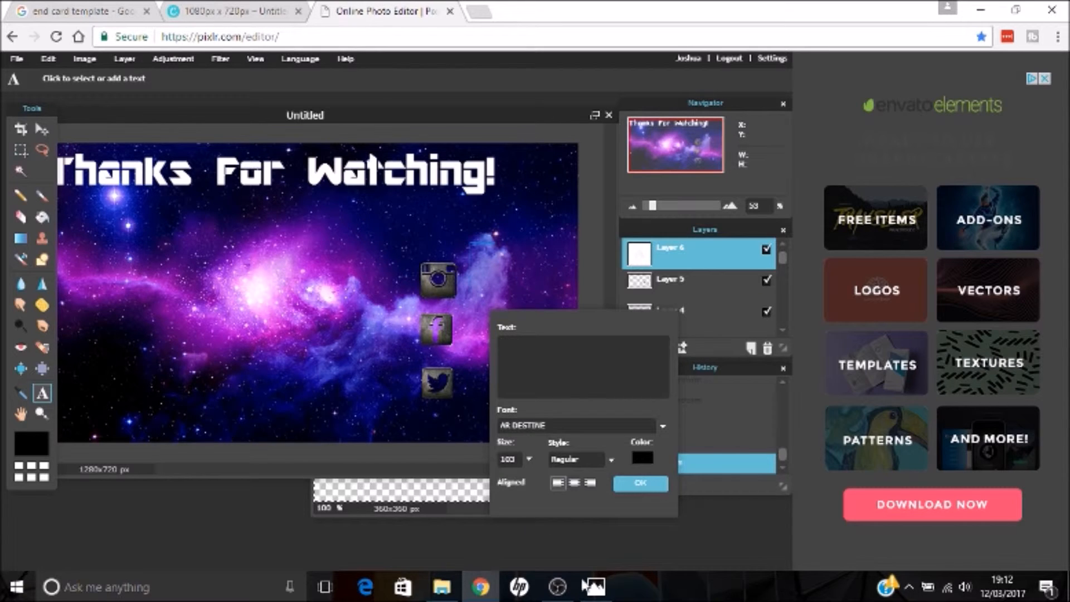
mouse_move(596, 586)
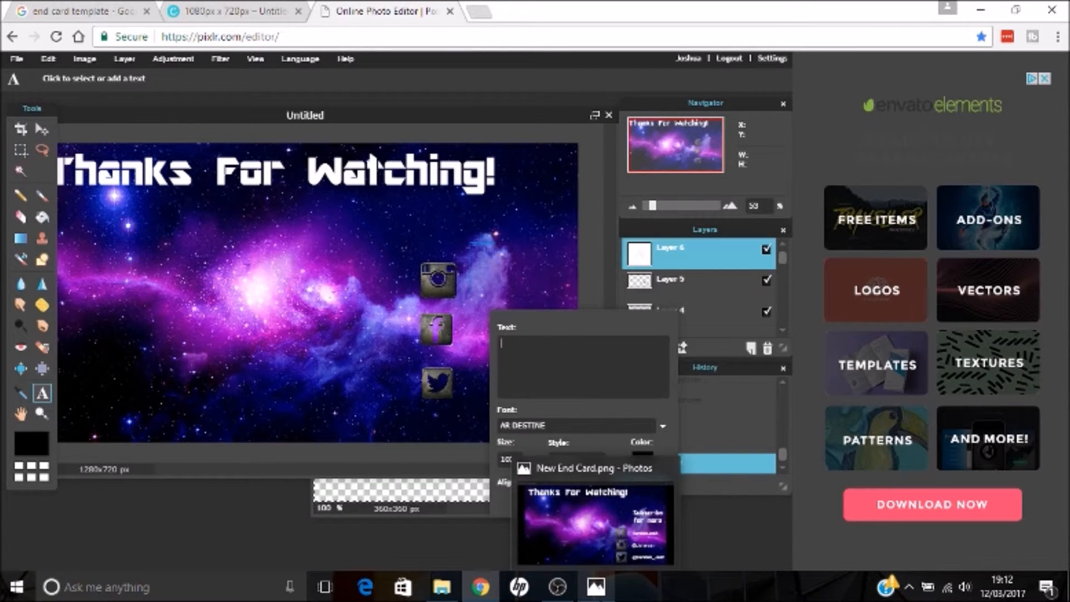
type("@Jstar")
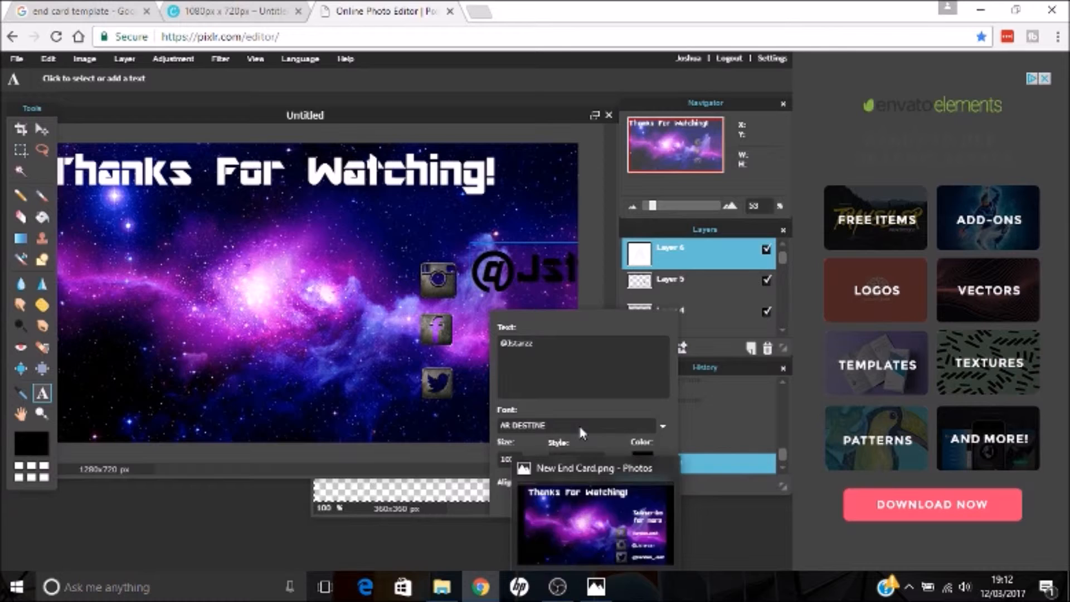
type("z")
left_click(528, 459)
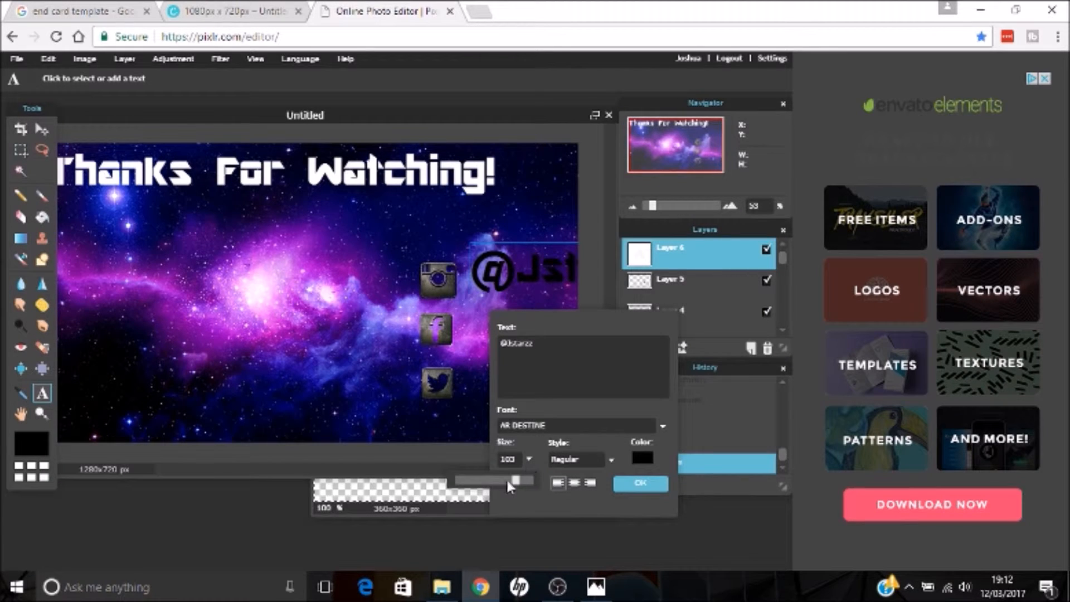
left_click_drag(505, 483, 484, 482)
left_click_drag(532, 259, 526, 278)
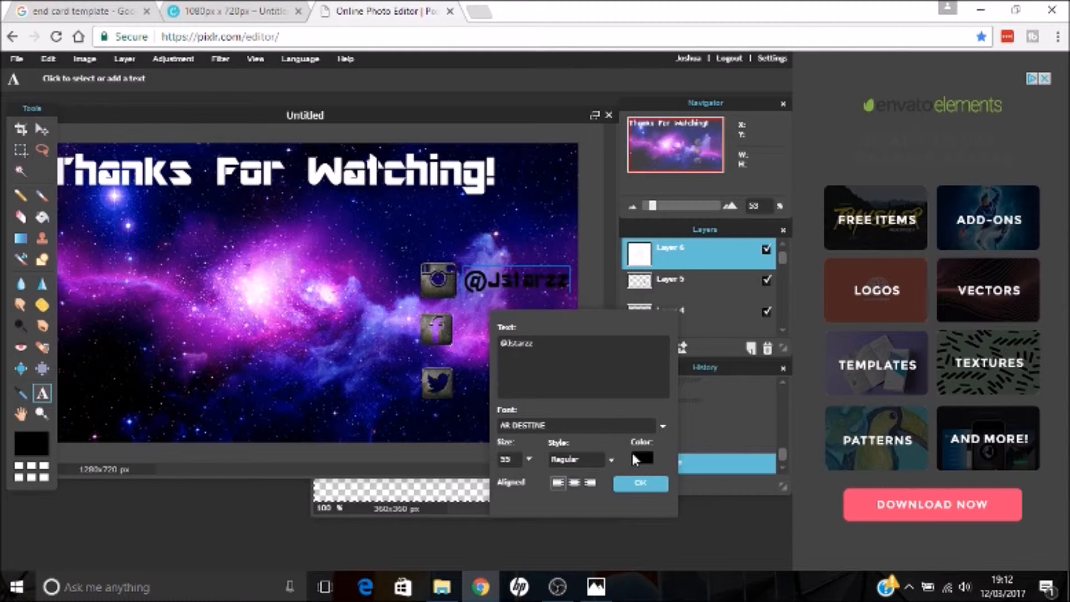
Step: Set the Instagram handle's text colour to white and apply the text
left_click(632, 452)
left_click_drag(456, 239, 430, 124)
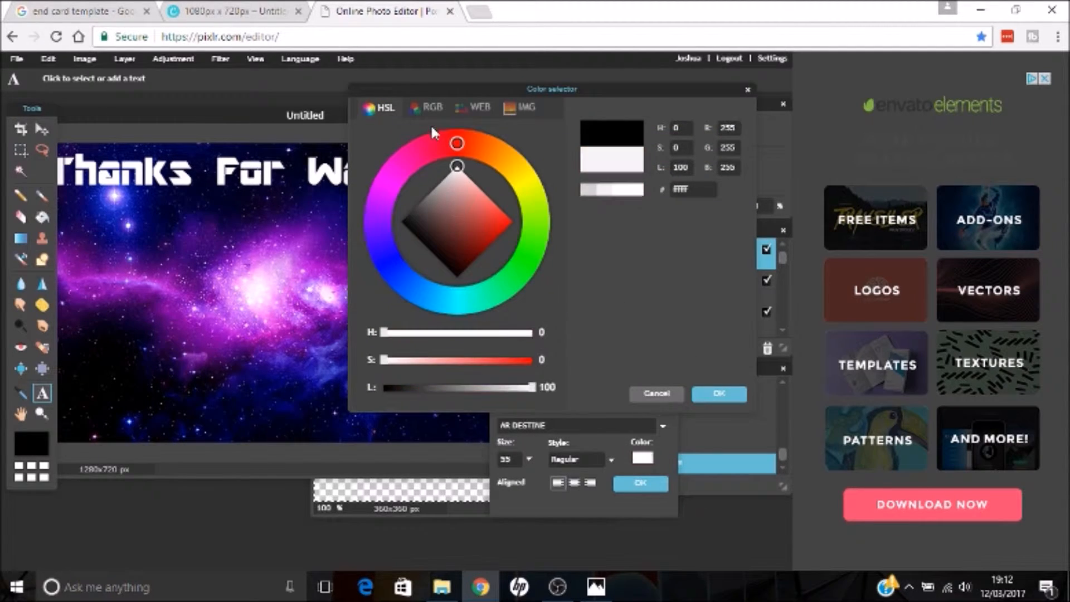
left_click(699, 396)
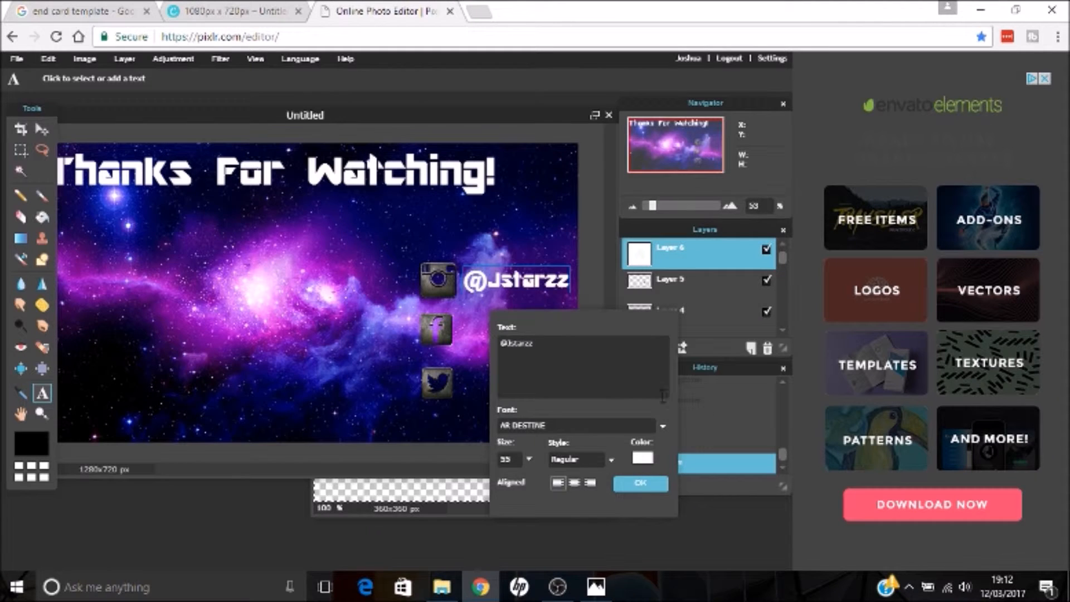
left_click(638, 484)
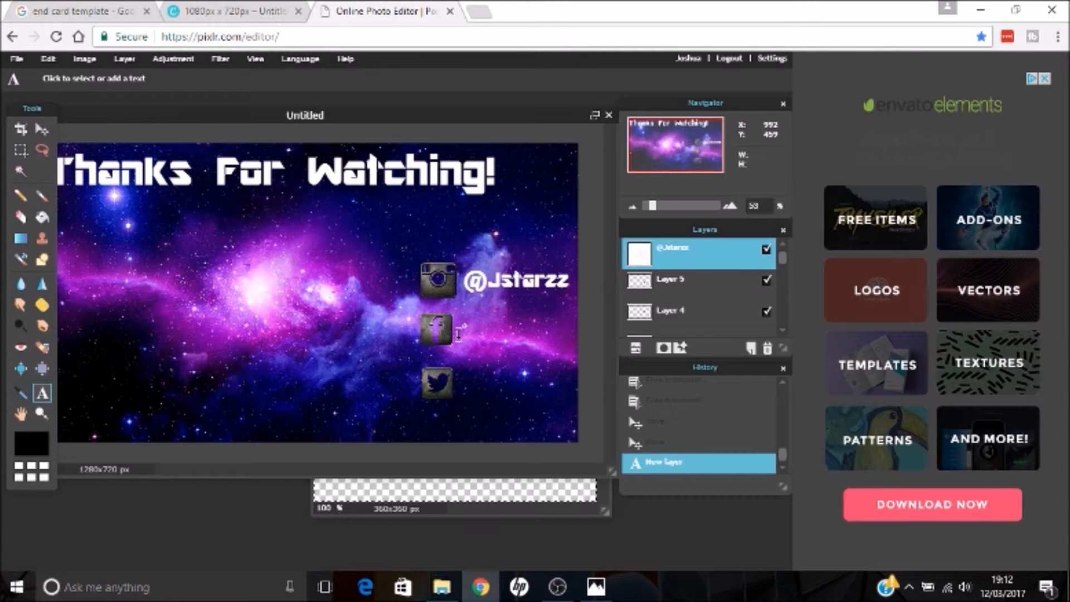
Step: Check the finished New End Card.png in Photos, return to Pixlr and shift the image window to show the whole canvas
left_click(596, 598)
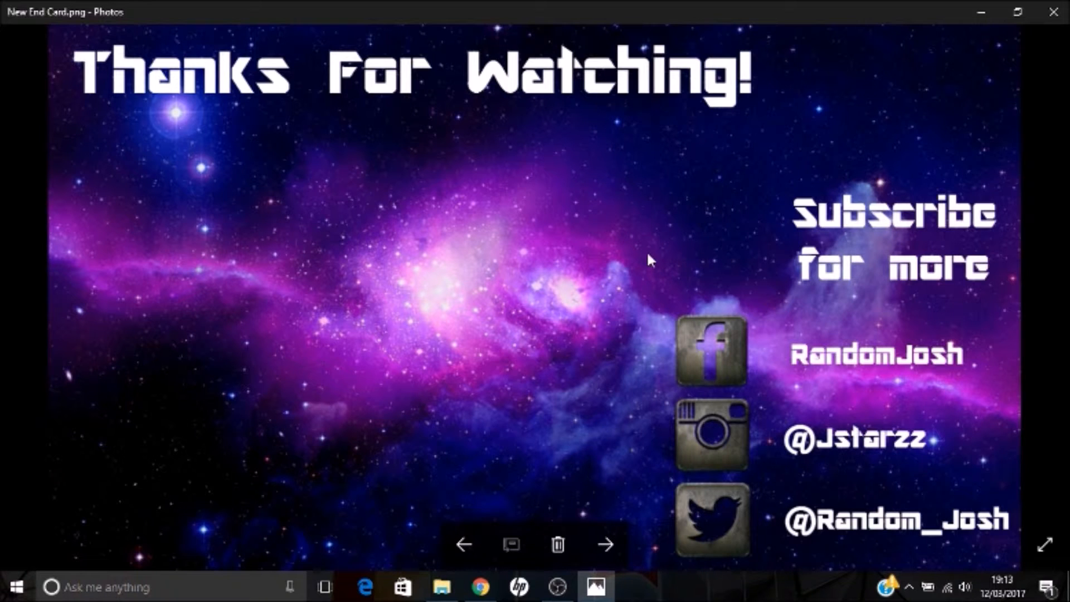
mouse_move(554, 598)
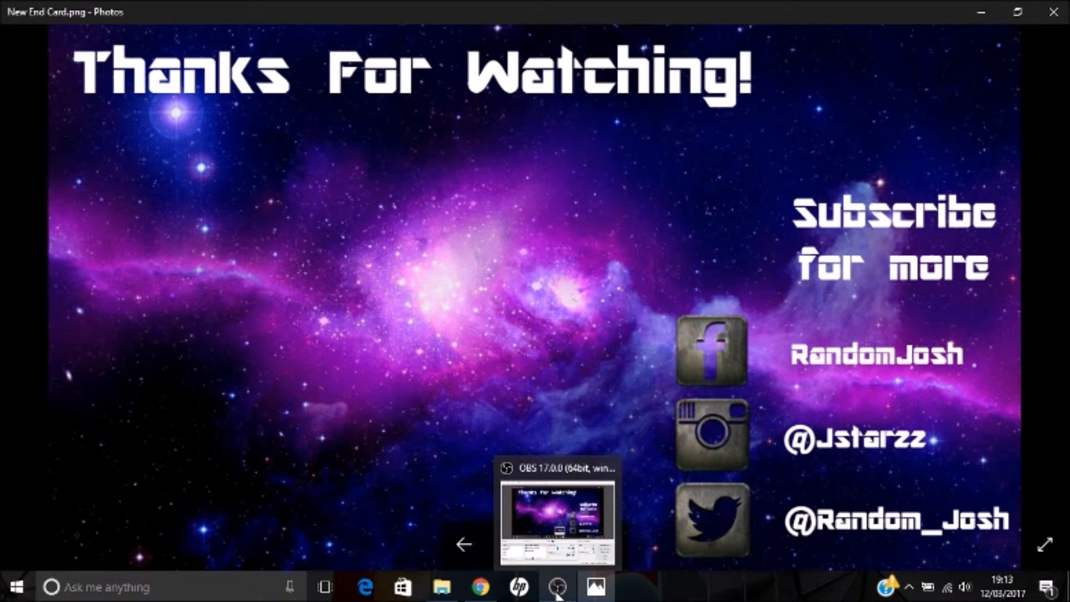
left_click(490, 596)
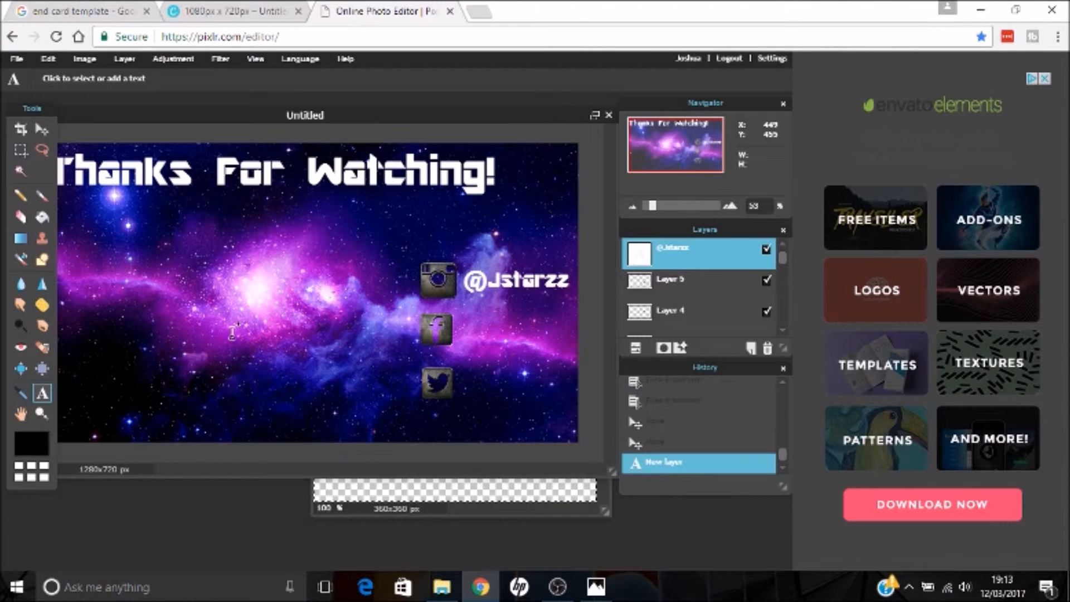
left_click_drag(381, 109, 411, 110)
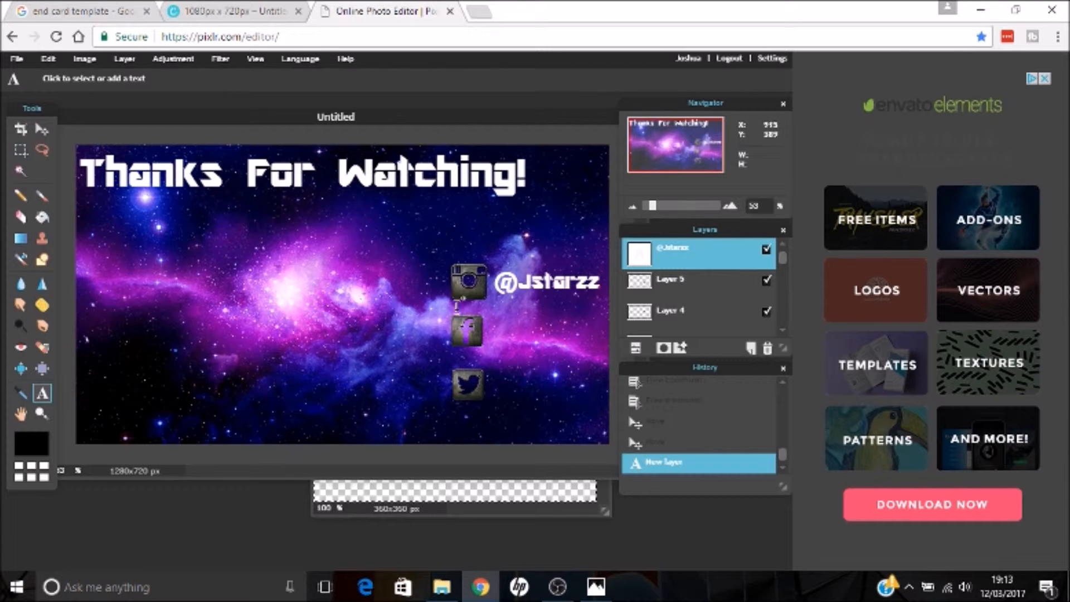
Step: Switch to the blank 1080px x 720px Canva design and fill its page with the single-photo grid layout
left_click(204, 8)
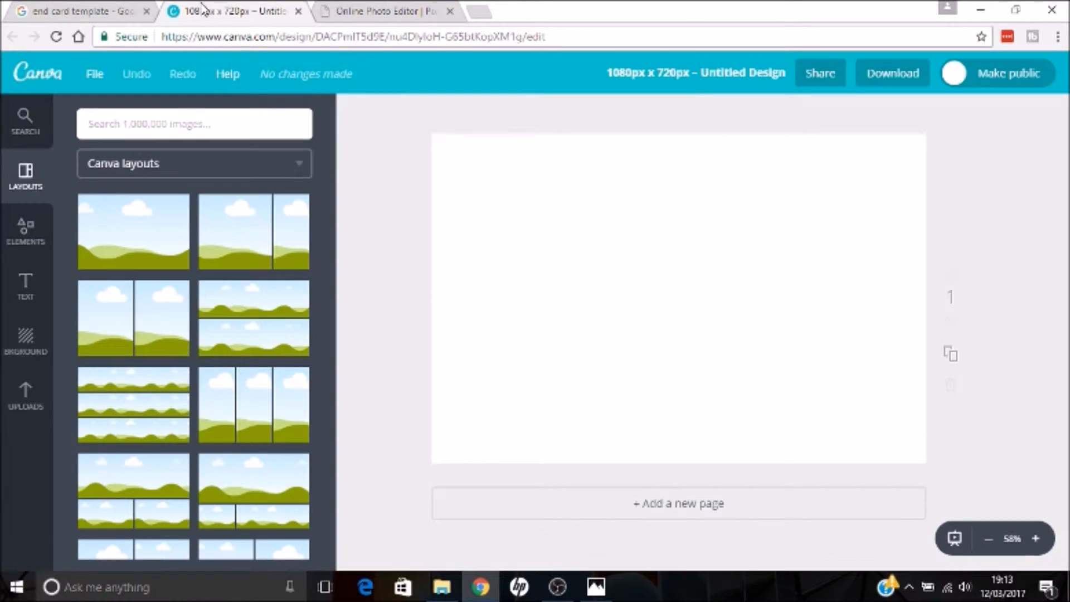
left_click(573, 586)
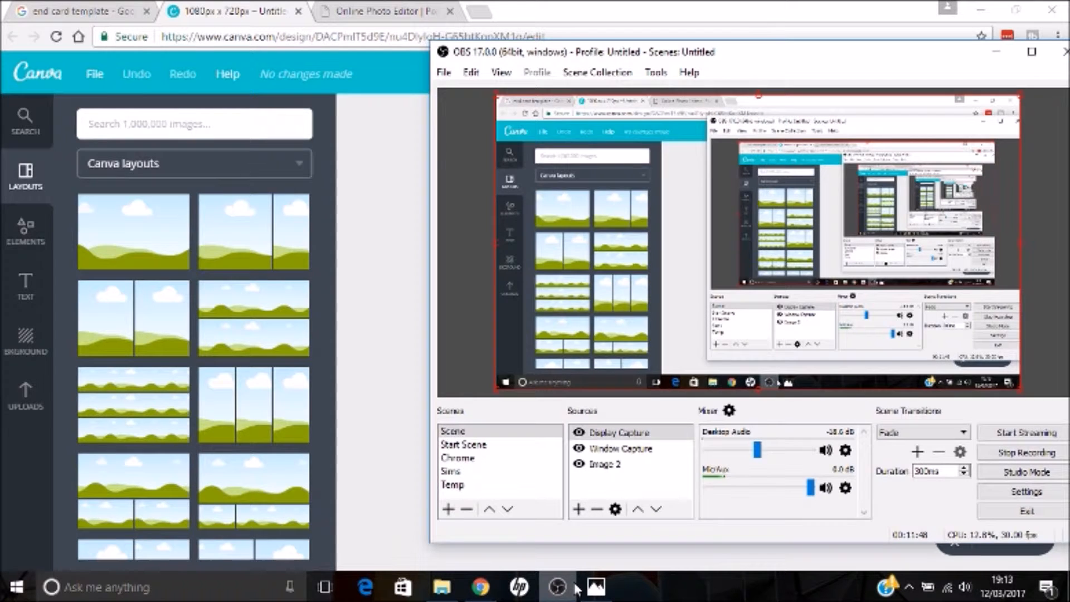
left_click(573, 586)
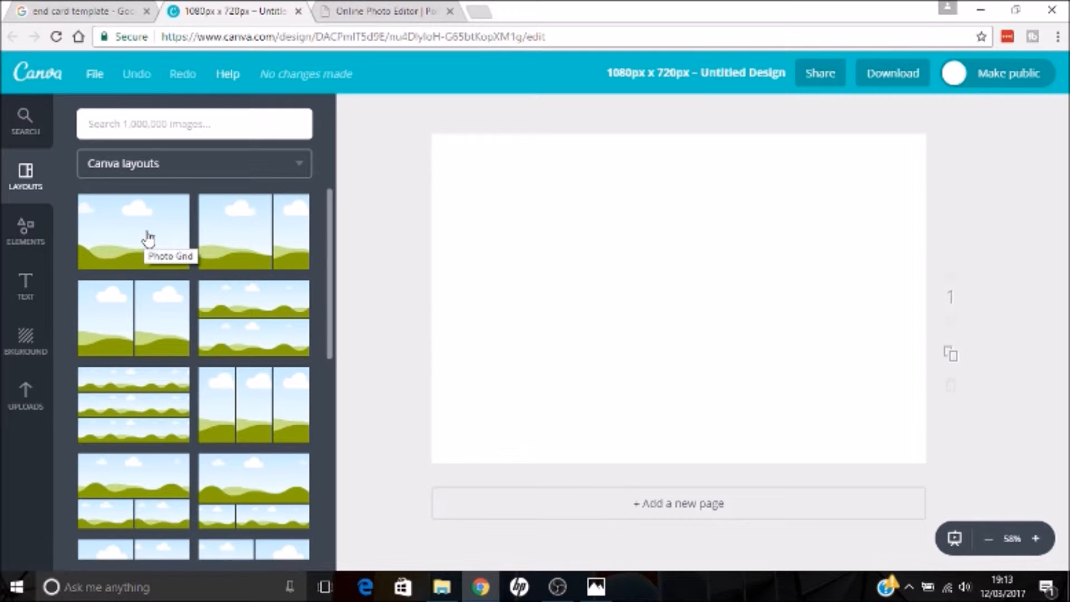
left_click_drag(148, 234, 659, 298)
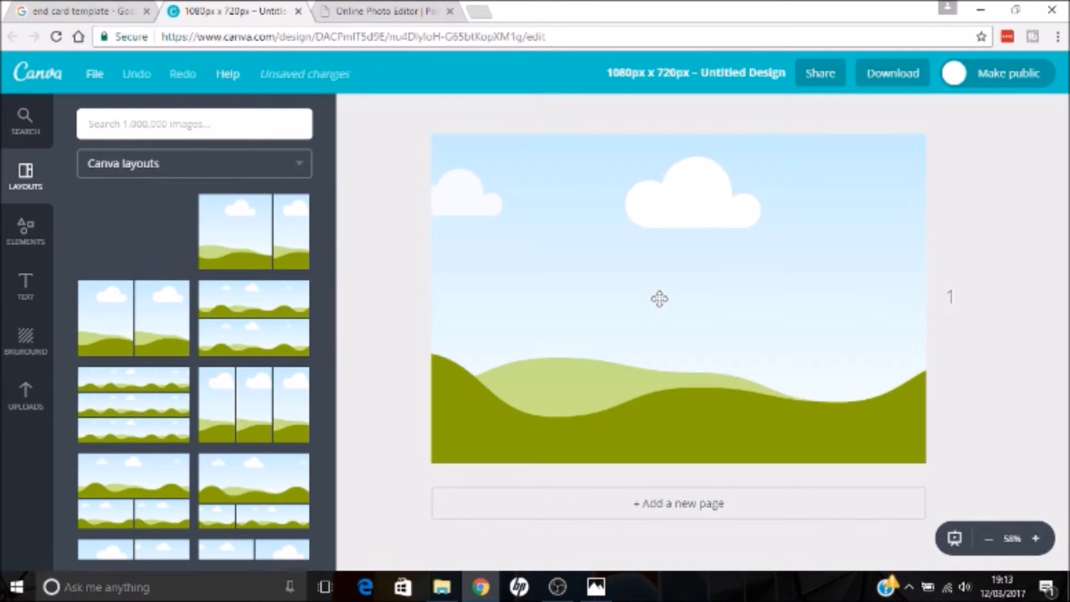
Step: Upload the facebook, galaxy-wallpaper-36, instagram and twitter images from the End Card Tut folder
left_click(22, 242)
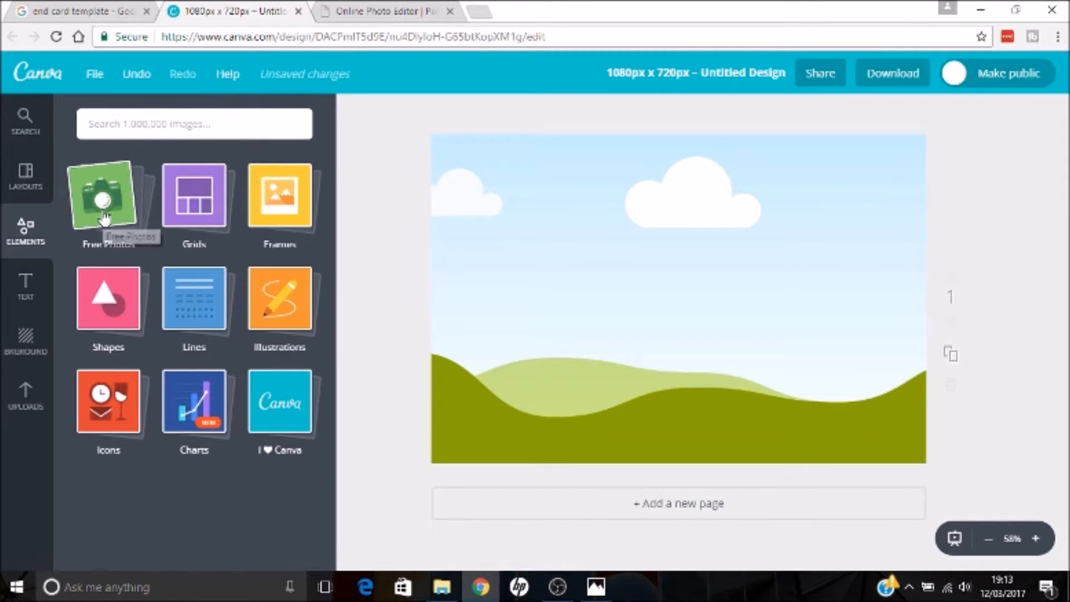
left_click(20, 409)
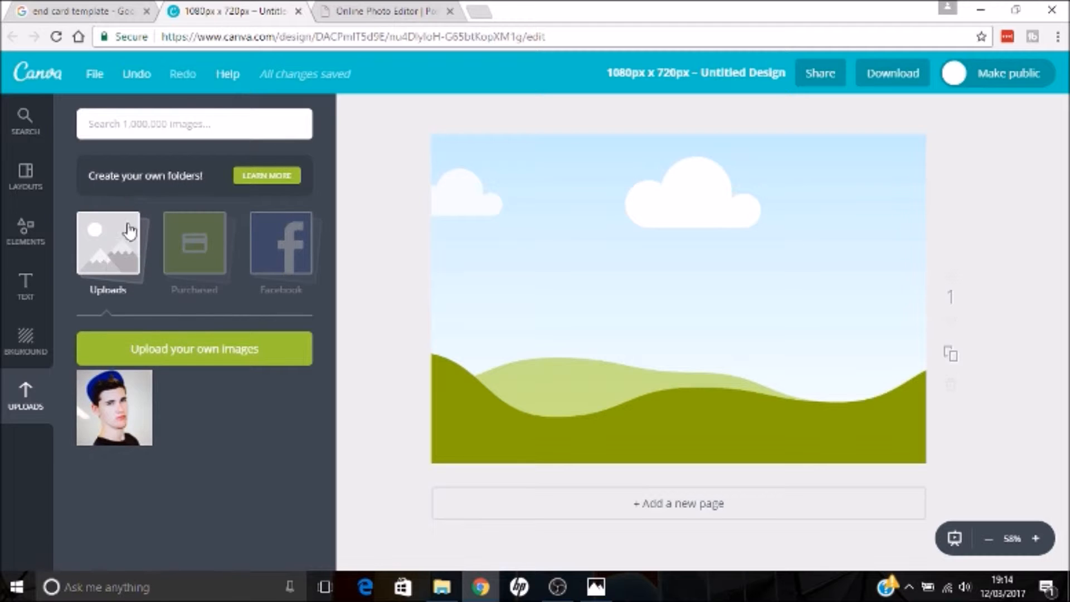
left_click(181, 349)
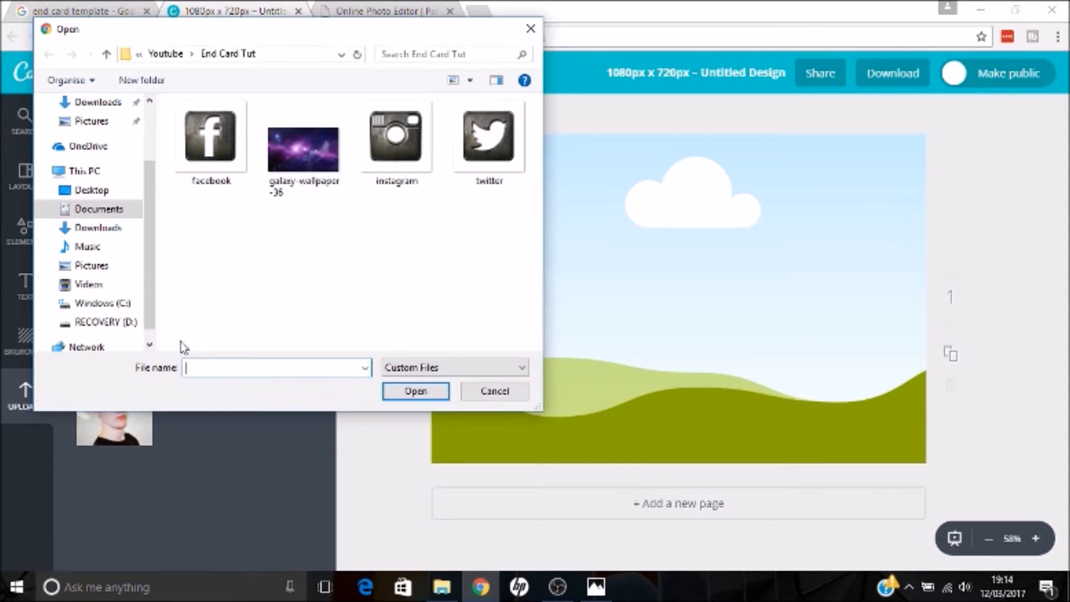
left_click_drag(222, 225, 524, 100)
left_click(430, 399)
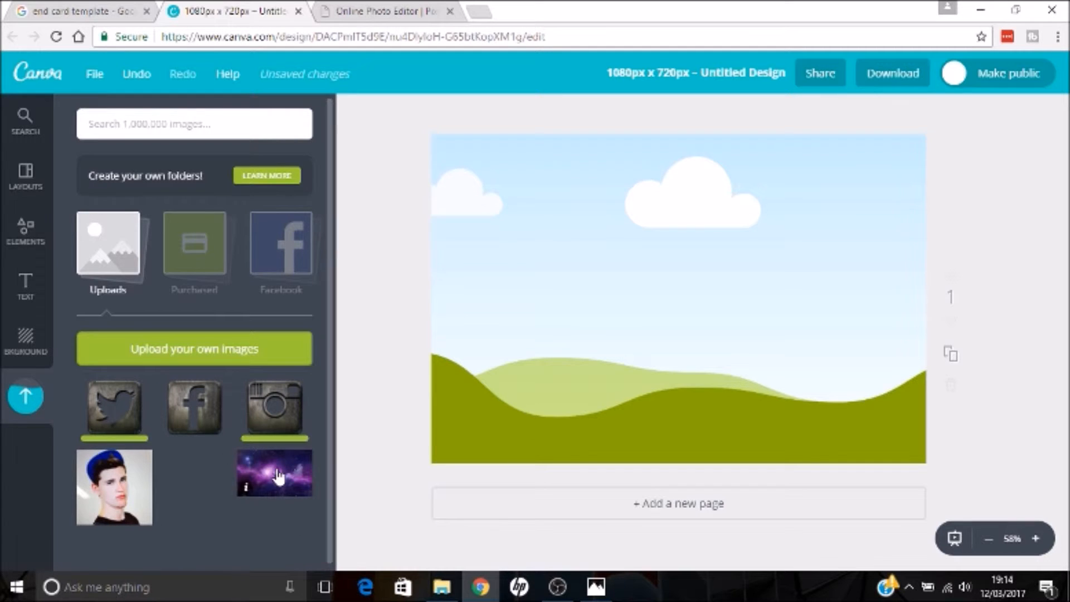
Step: Fill the page's photo grid with the uploaded galaxy wallpaper and deselect it
left_click_drag(274, 473, 630, 284)
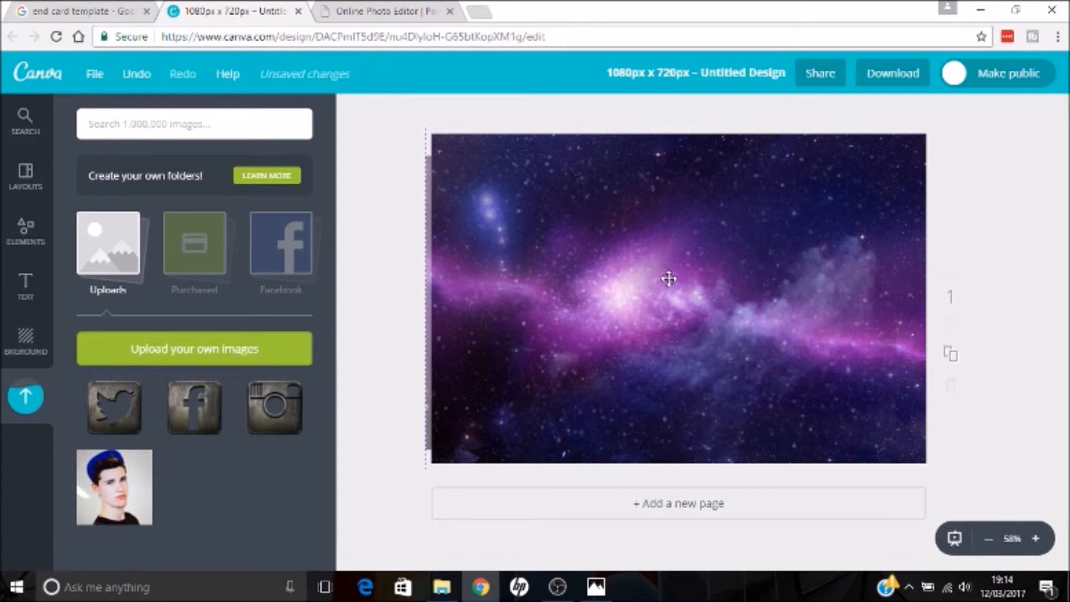
left_click_drag(673, 277, 707, 274)
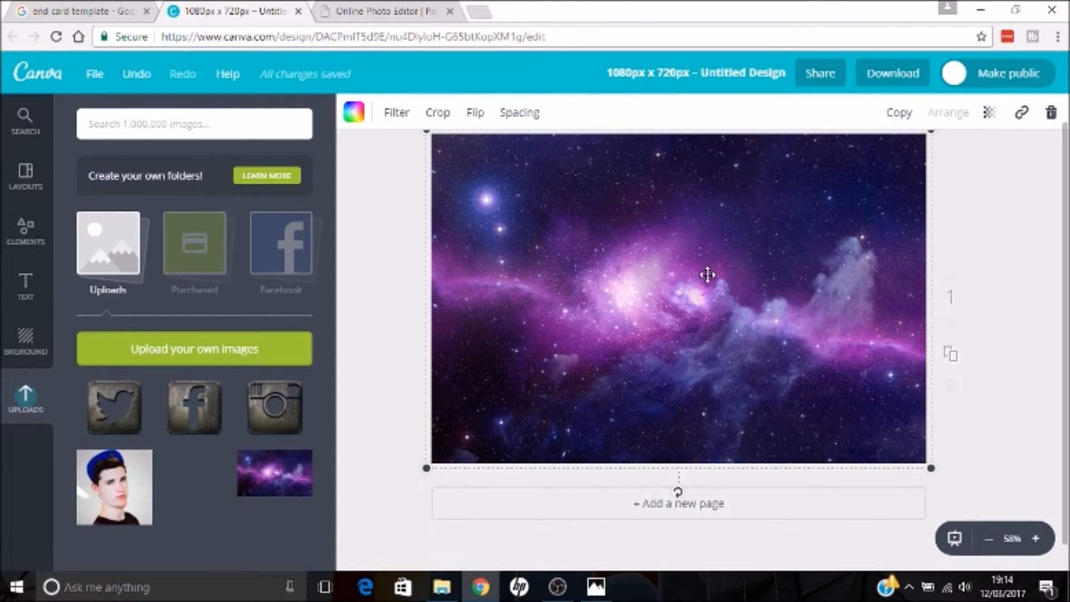
left_click(384, 380)
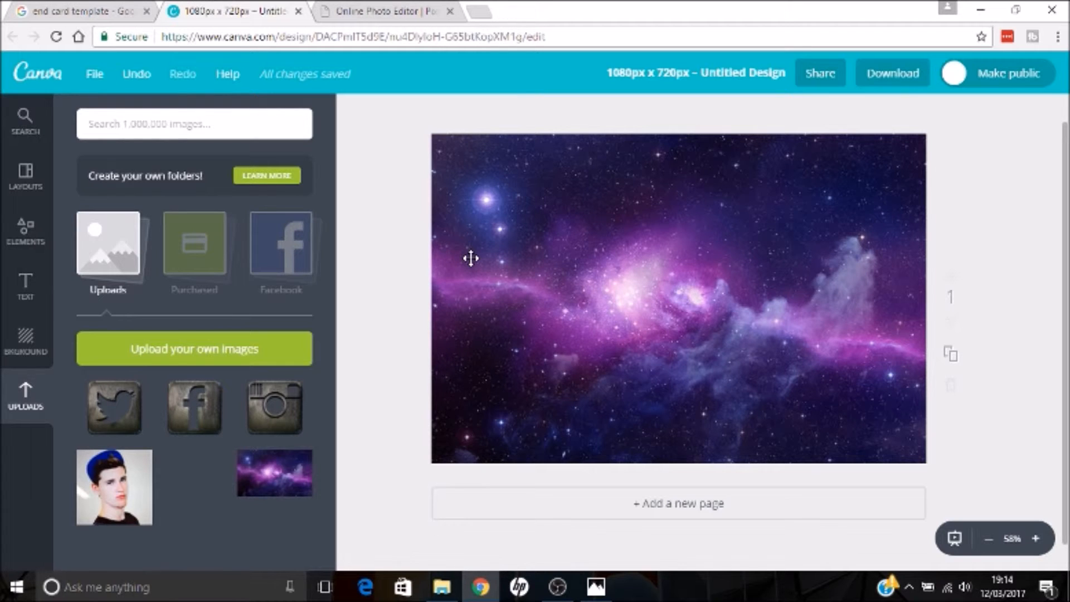
Step: Browse the icons in the elements library
left_click(28, 231)
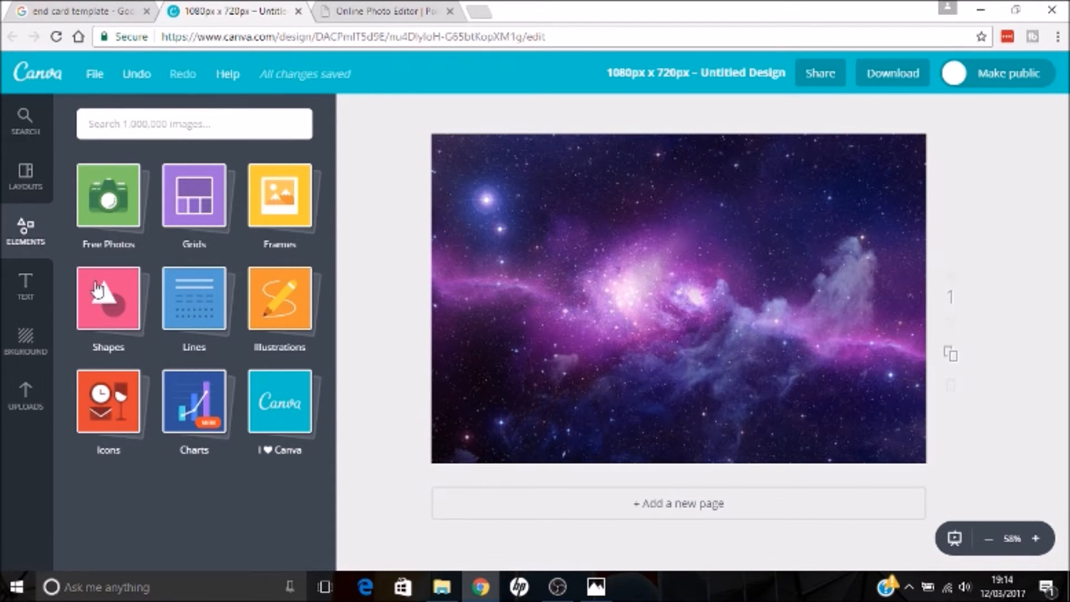
left_click(100, 396)
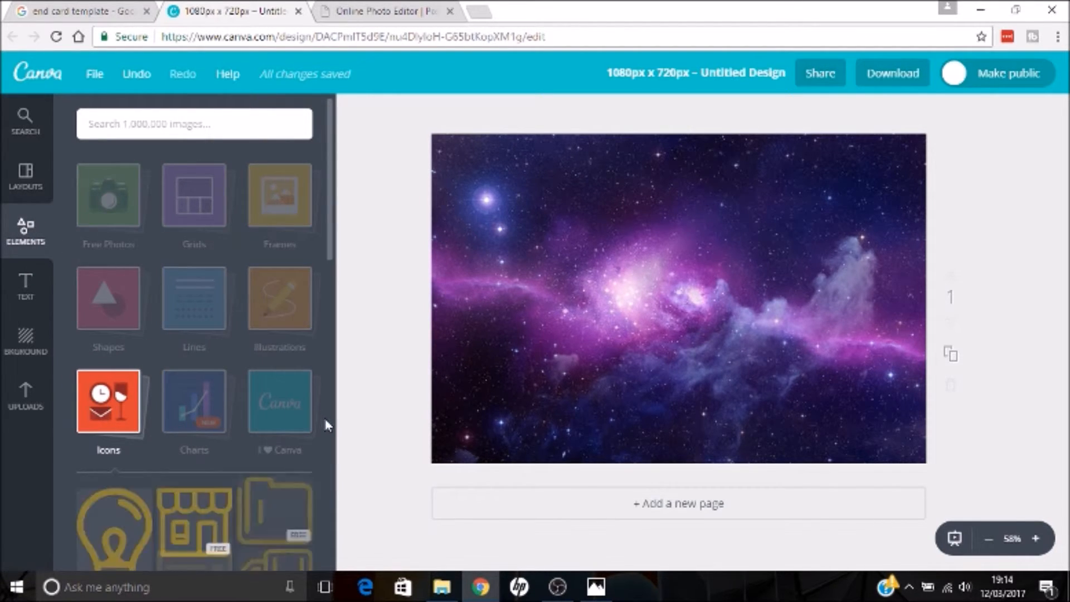
left_click_drag(330, 223, 333, 485)
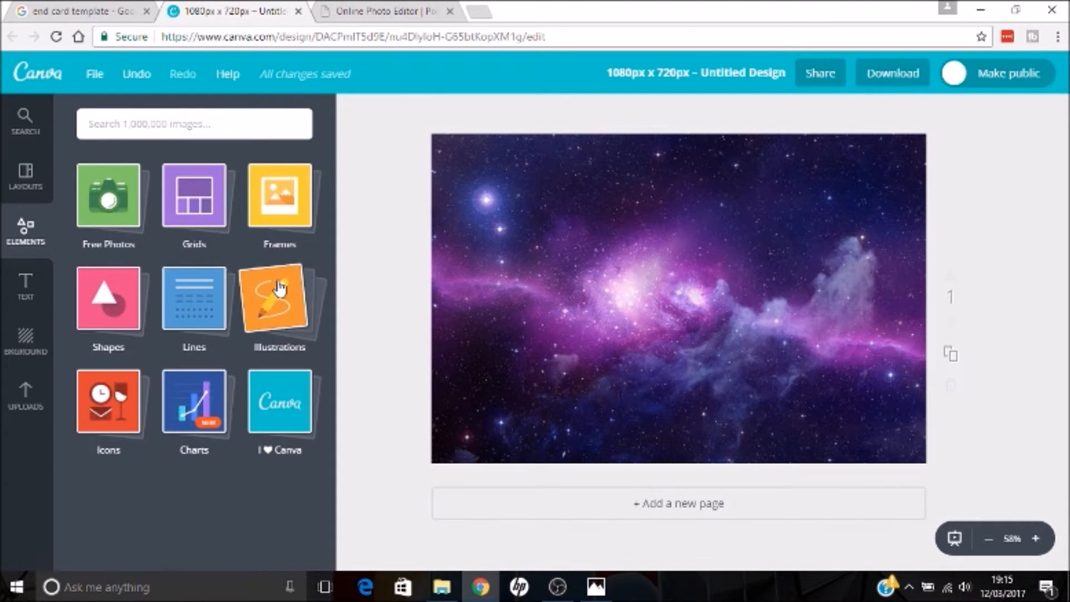
Step: Look through the free frames in the elements library for shapes that suit the end card
left_click(294, 204)
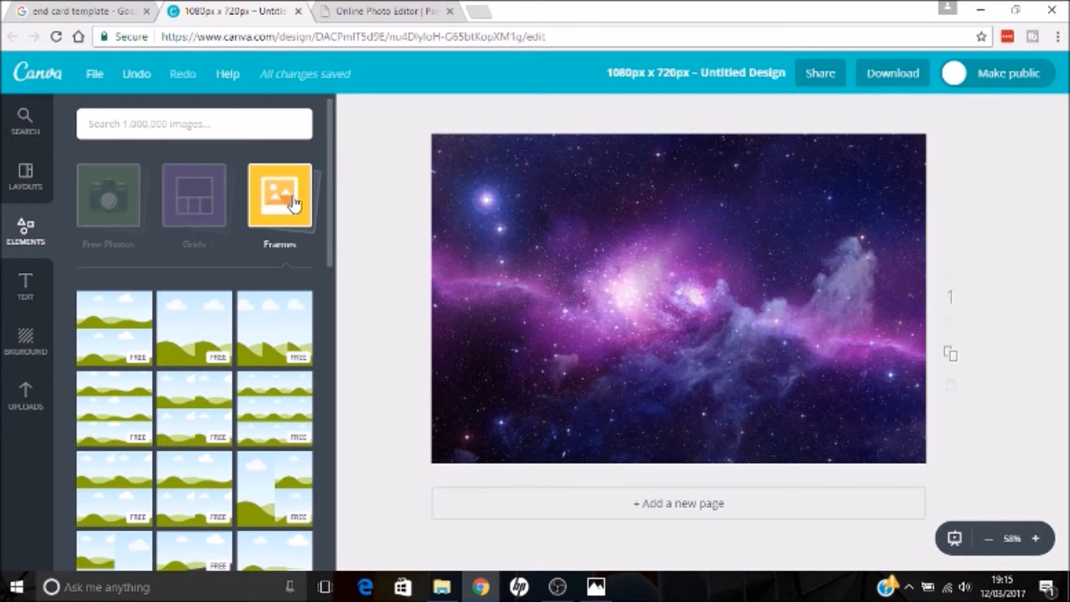
left_click_drag(205, 327, 316, 308)
scroll(332, 311, "down", 3)
scroll(333, 318, "up", 5)
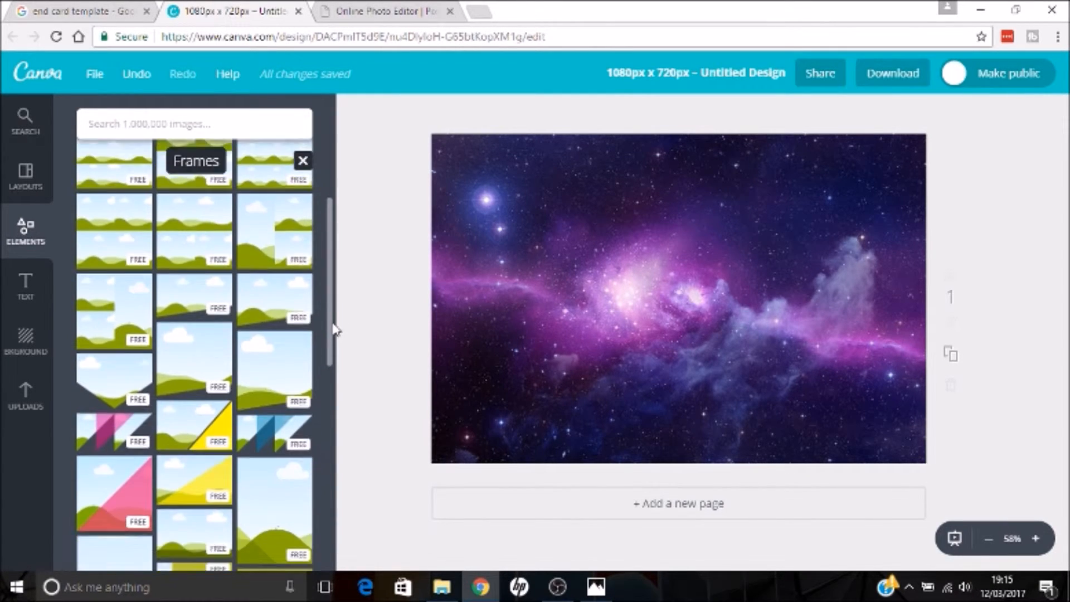
left_click(291, 193)
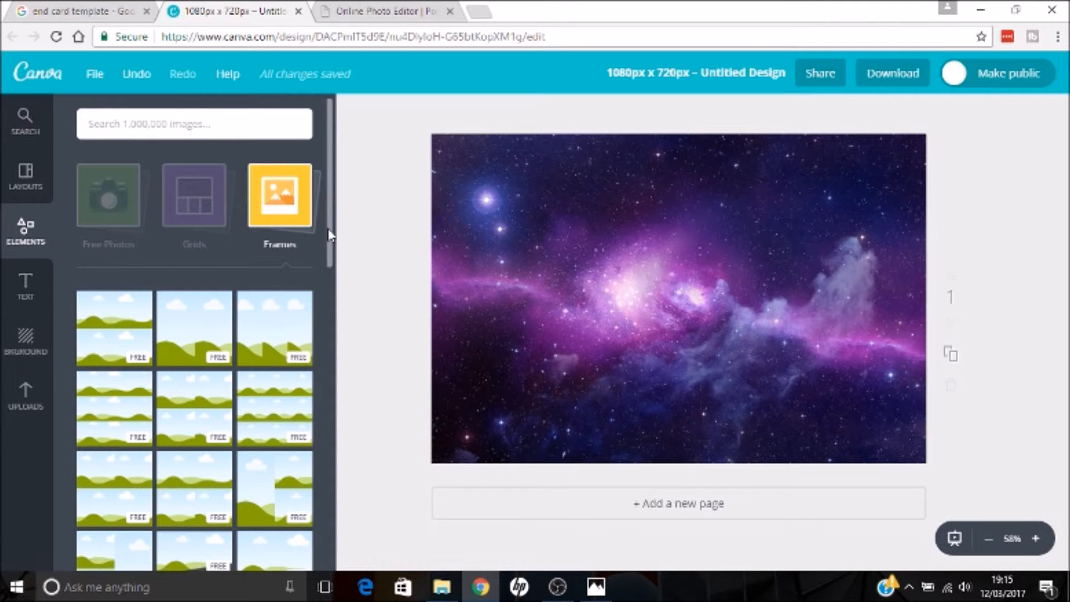
scroll(329, 251, "down", 3)
scroll(336, 334, "down", 3)
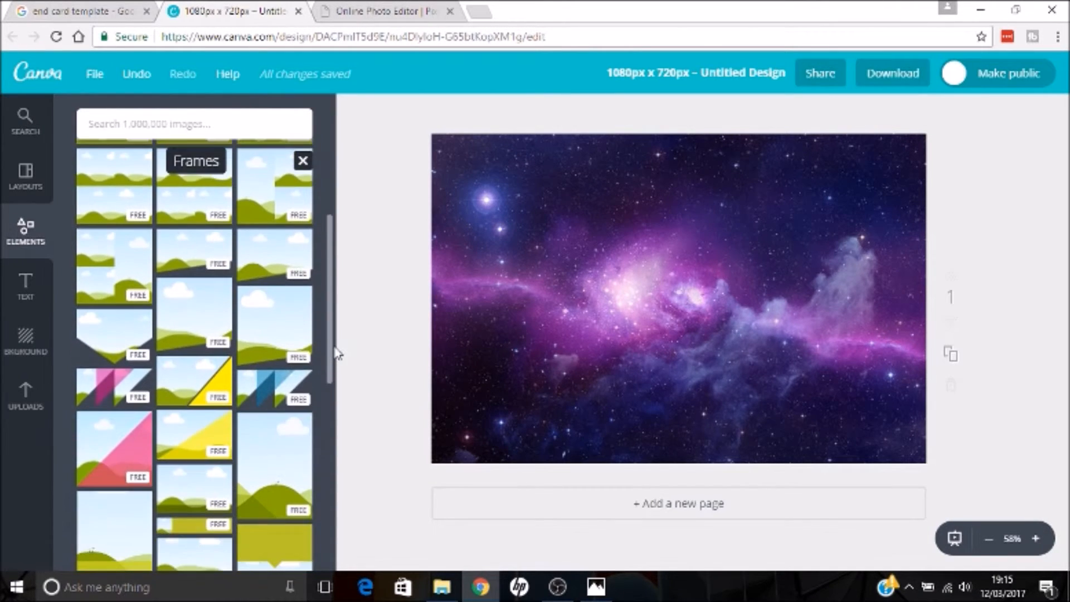
scroll(336, 351, "down", 10)
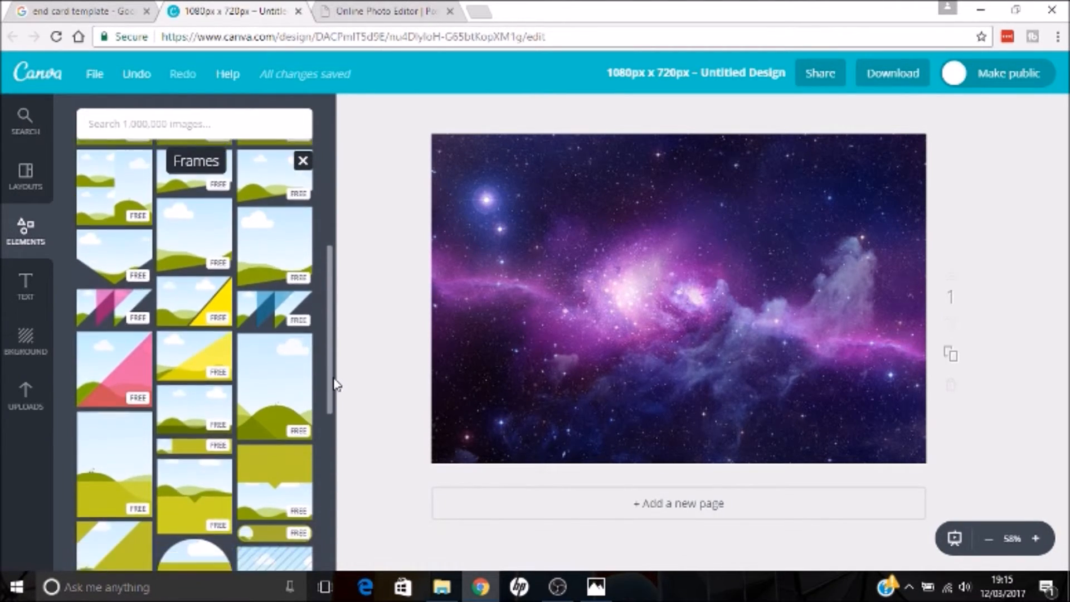
left_click_drag(336, 462, 343, 504)
left_click_drag(332, 438, 337, 530)
left_click_drag(332, 468, 331, 159)
Step: Reopen the frames collection and examine the square, round and star-shaped frames further down
left_click(213, 121)
left_click(26, 229)
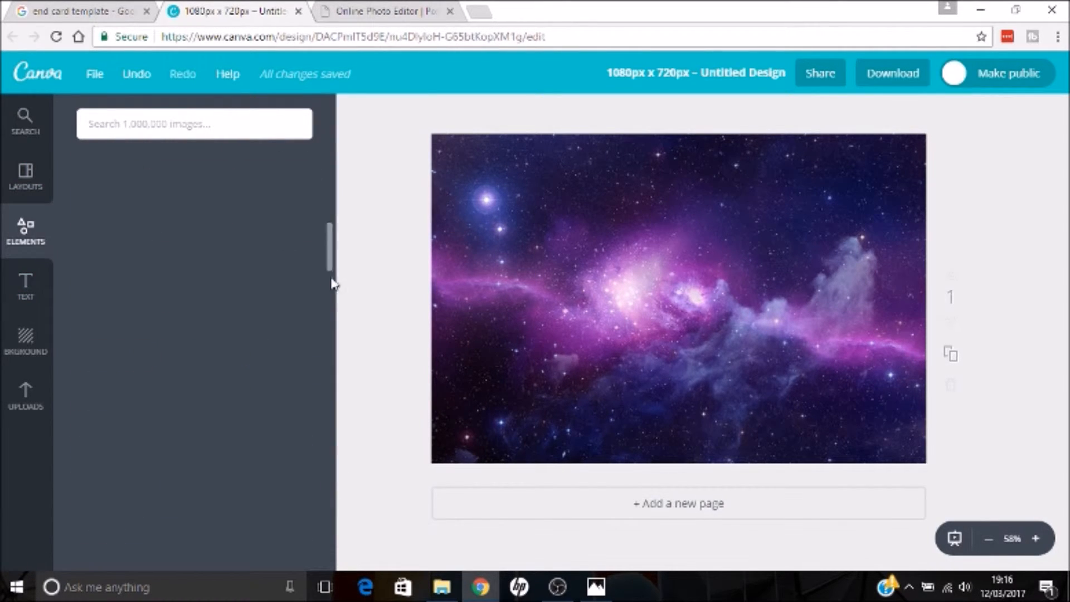
left_click(269, 209)
left_click_drag(331, 245, 335, 402)
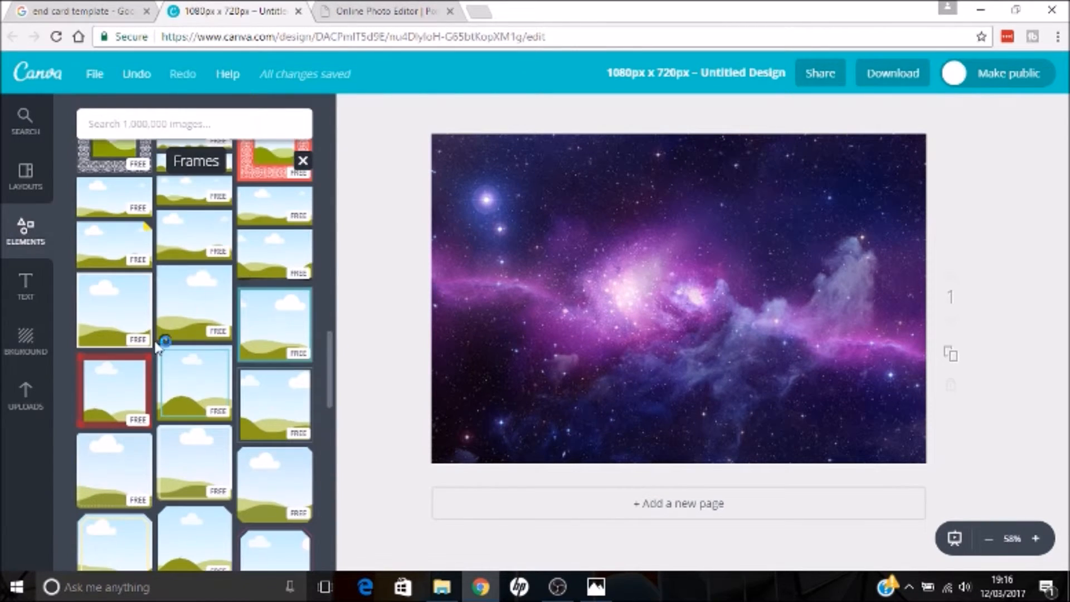
left_click_drag(330, 356, 321, 521)
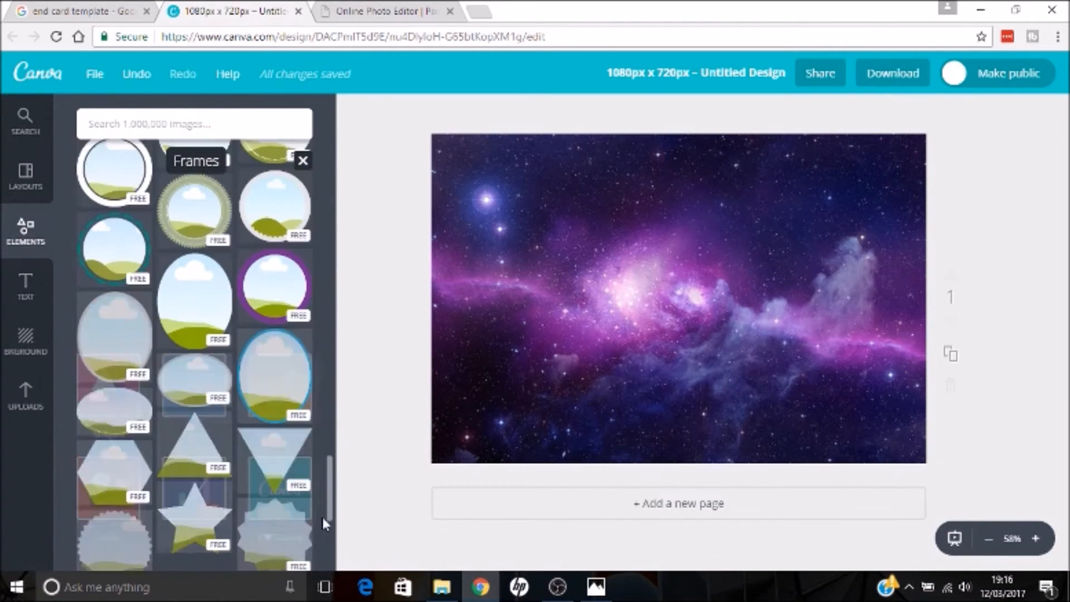
left_click(320, 403)
left_click(273, 206)
Step: Add a square photo frame found by searching for "square", shrunk to a small size and placed right of the page centre
left_click(186, 126)
type("s")
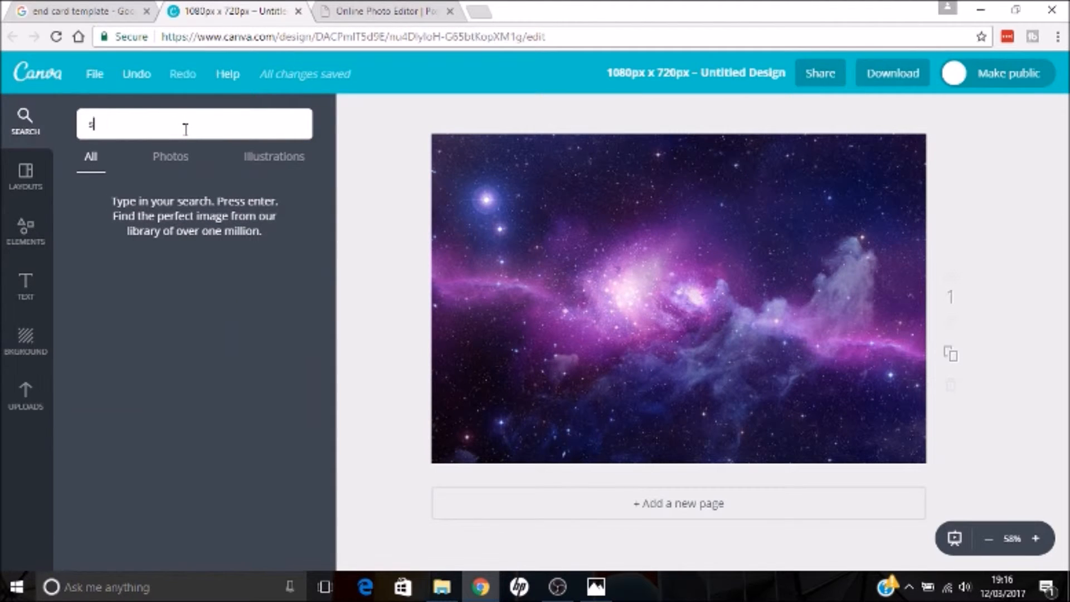
type("quare")
key("Return")
scroll(138, 265, "down", 10)
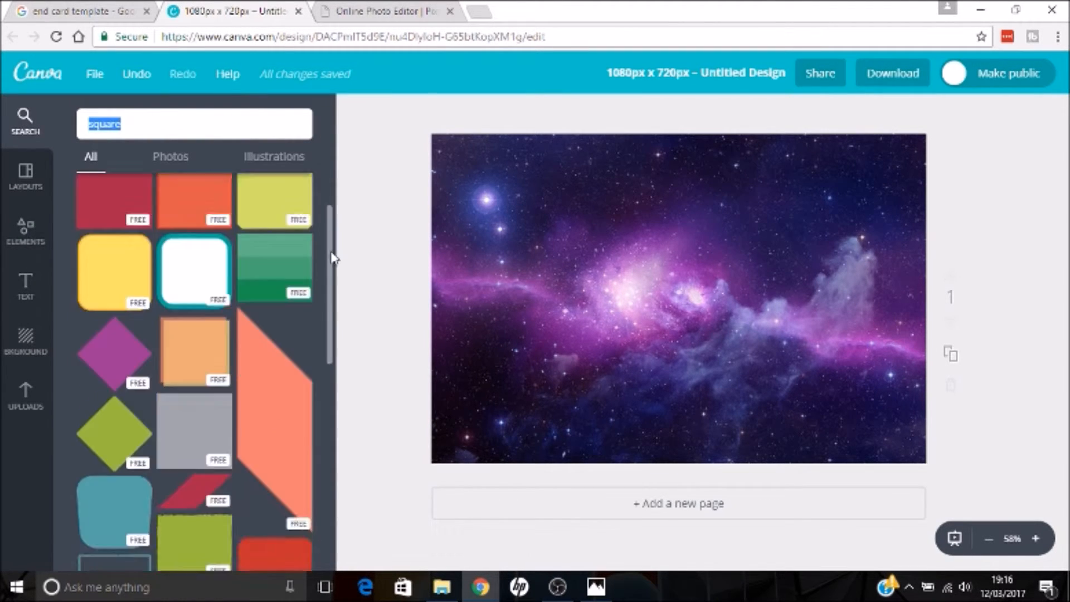
left_click_drag(111, 255, 707, 259)
left_click_drag(606, 168, 774, 343)
left_click_drag(799, 372, 781, 290)
left_click_drag(780, 336, 767, 313)
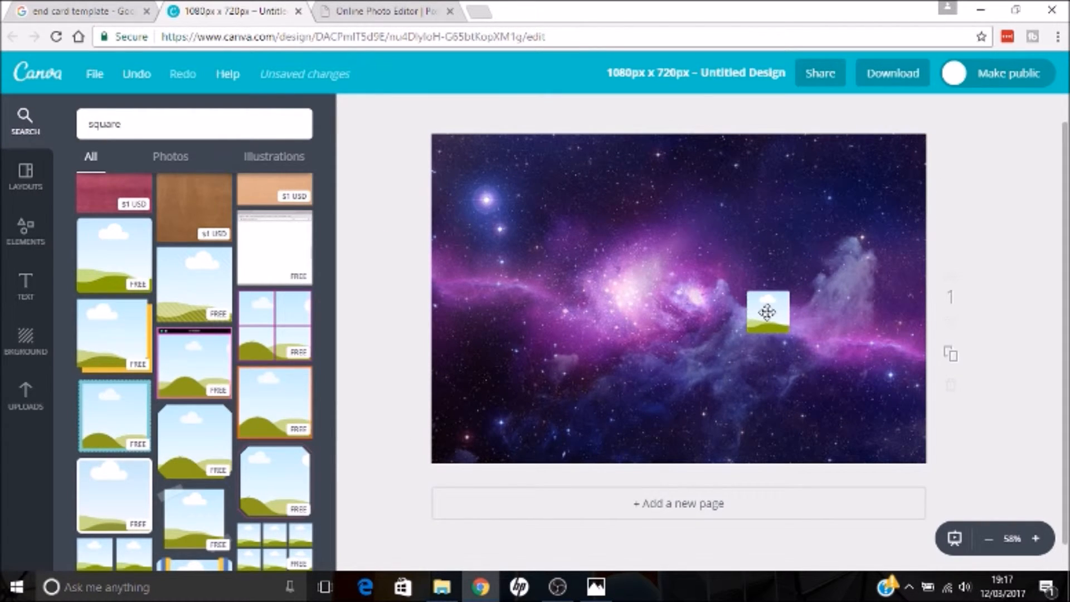
Step: Duplicate the small square frame twice and stack the three frames in a vertical column
right_click(767, 313)
left_click(757, 312)
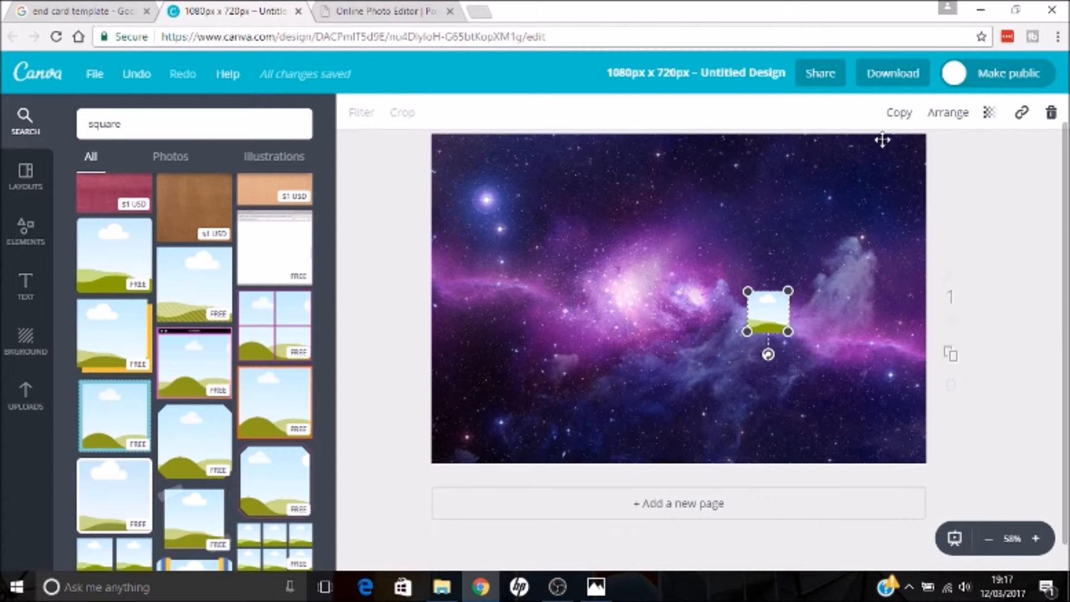
left_click(904, 113)
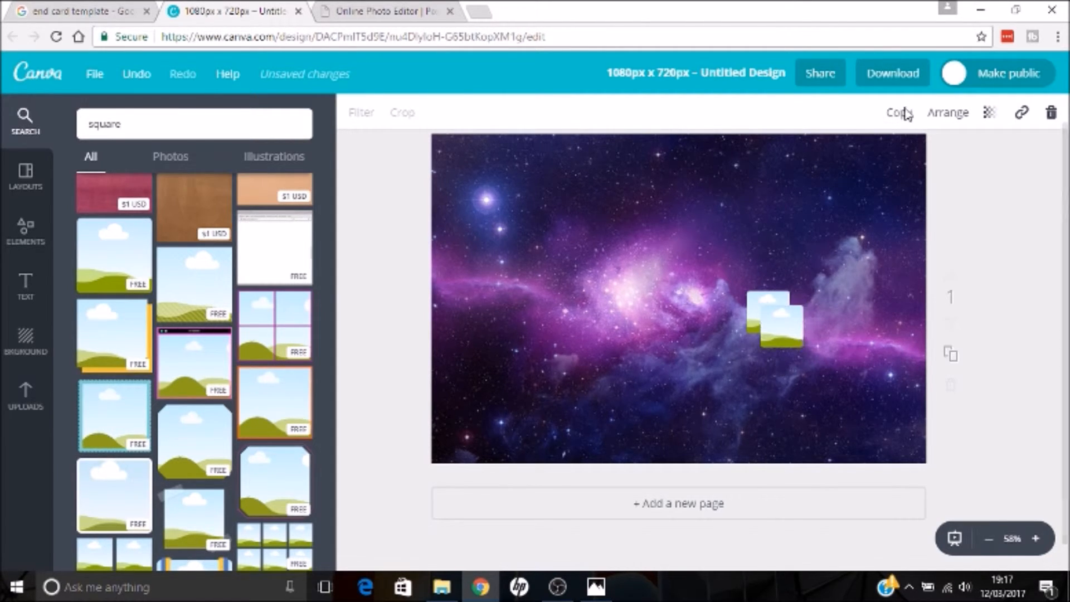
left_click(903, 113)
left_click_drag(804, 342, 785, 386)
left_click_drag(783, 338, 778, 286)
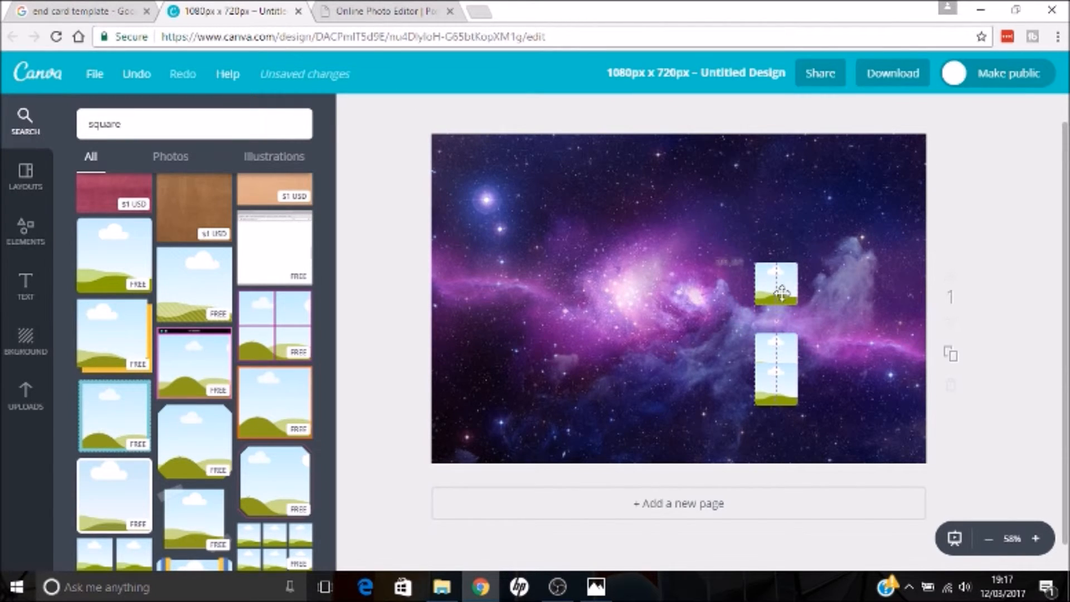
left_click_drag(781, 341, 782, 322)
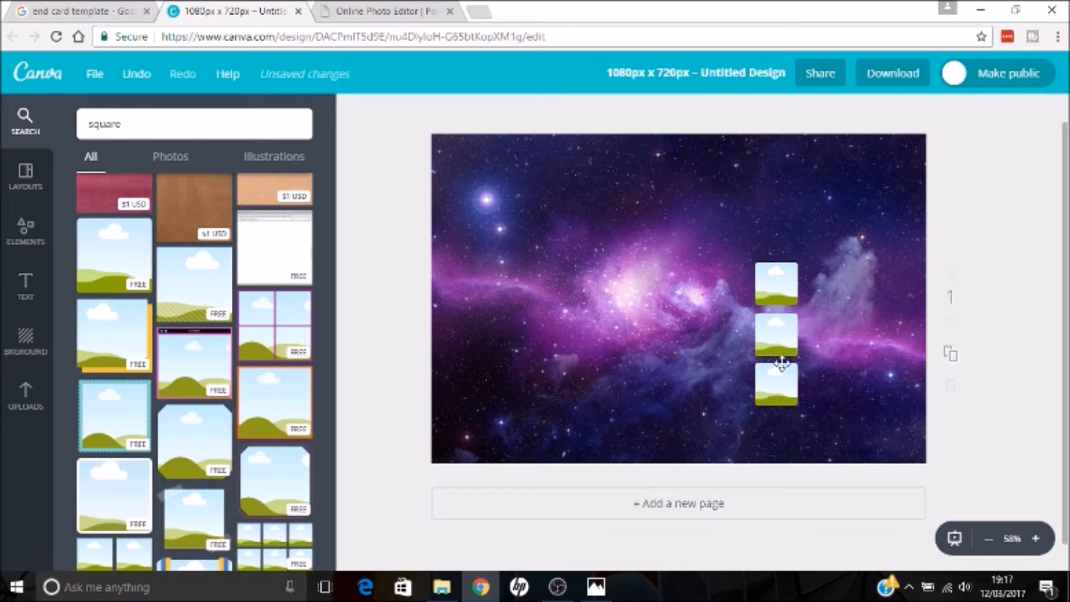
left_click_drag(781, 382, 782, 391)
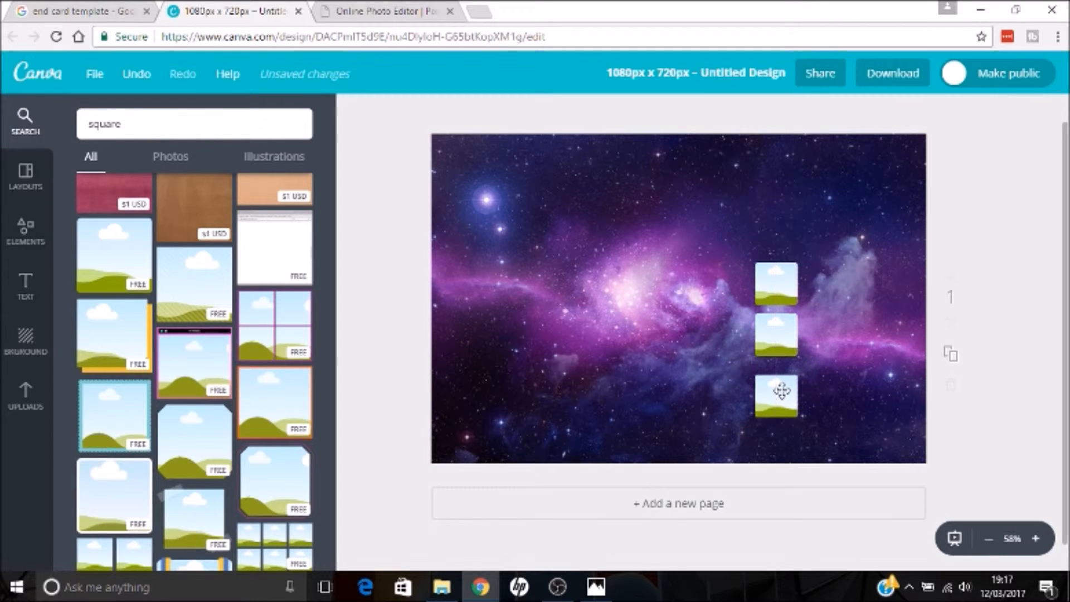
Step: Try the uploaded Twitter icon in the middle frame, and place it on the page beside the frames
left_click(24, 406)
left_click_drag(103, 411, 774, 333)
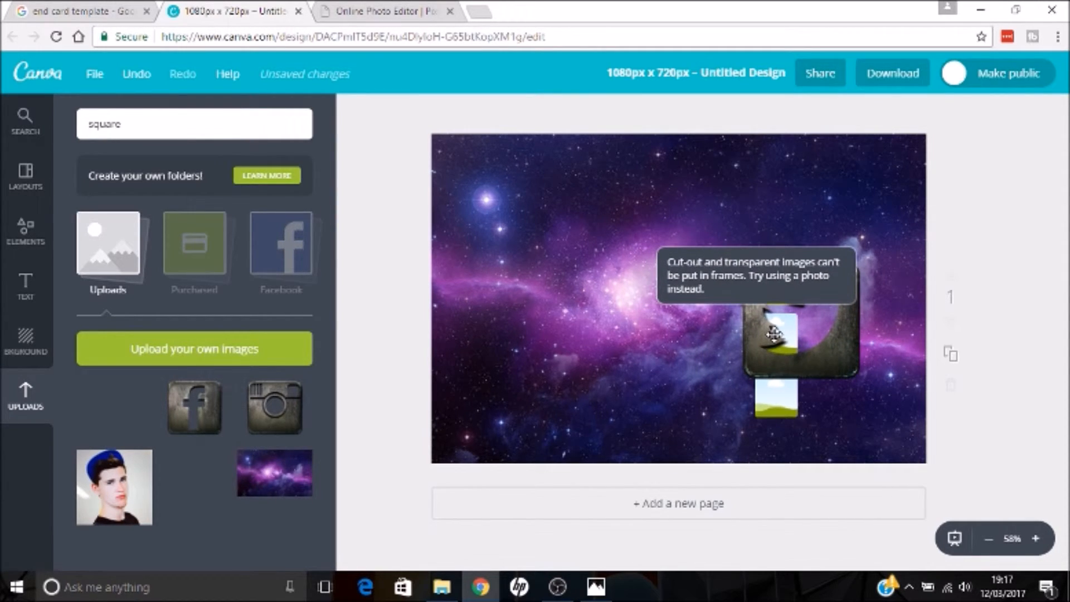
left_click_drag(774, 334, 570, 386)
Step: Delete all three square frames from the page
left_click(774, 391)
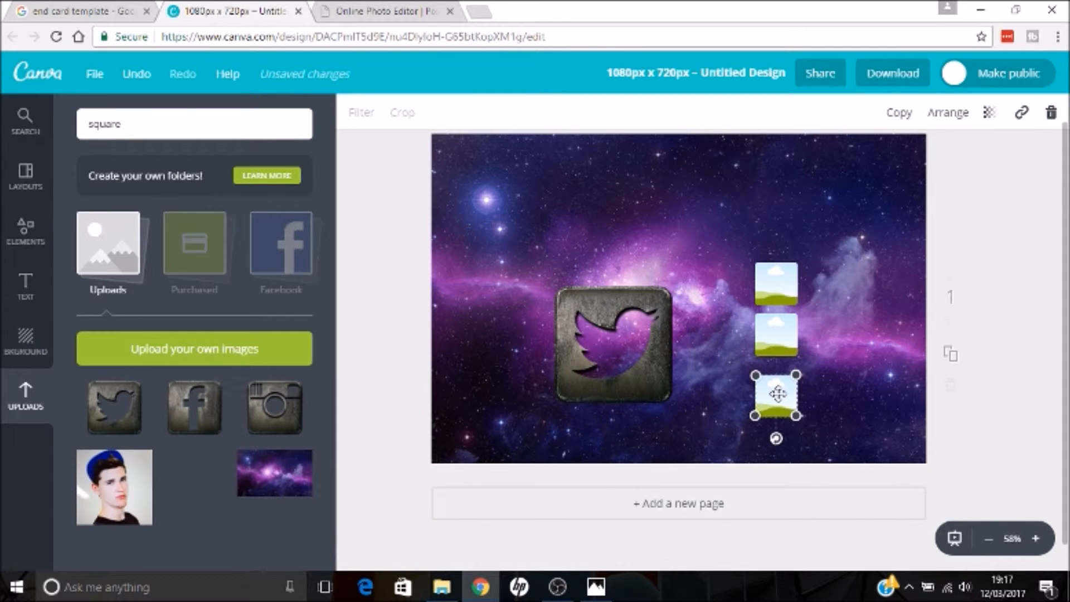
key("Delete")
left_click(773, 346)
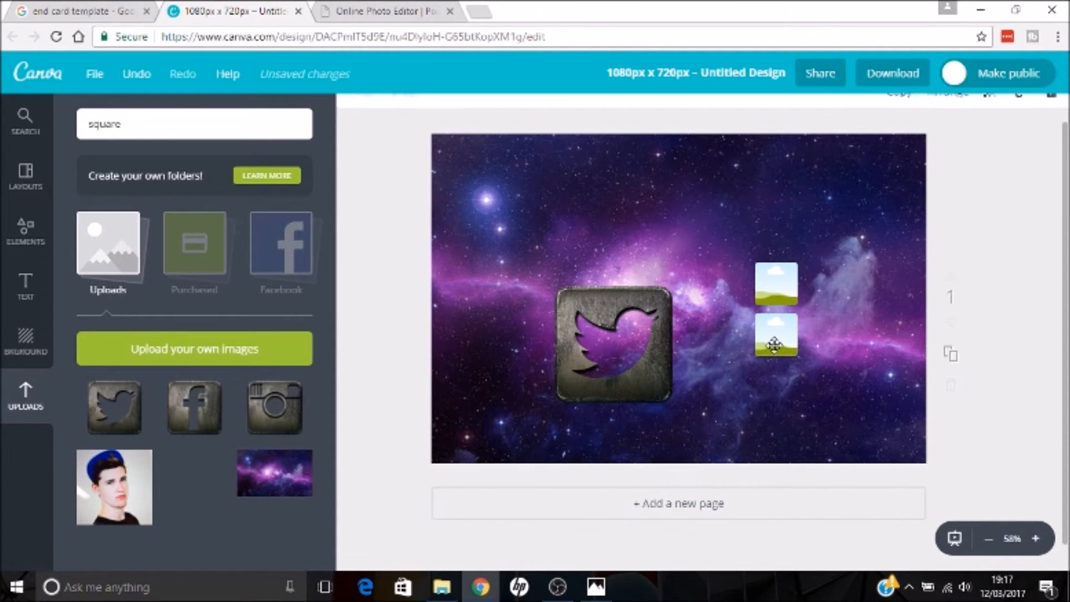
key("Delete")
left_click(779, 293)
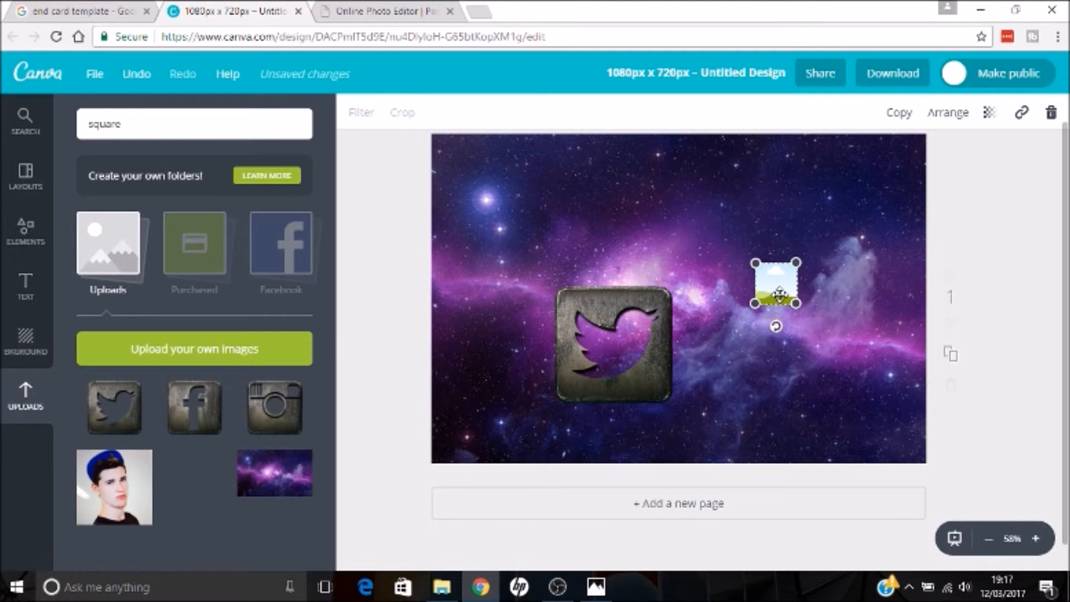
key("Delete")
Step: Add the uploaded Facebook and Instagram icons to the page and shrink all three social icons together
left_click_drag(201, 404, 641, 351)
left_click_drag(287, 412, 740, 222)
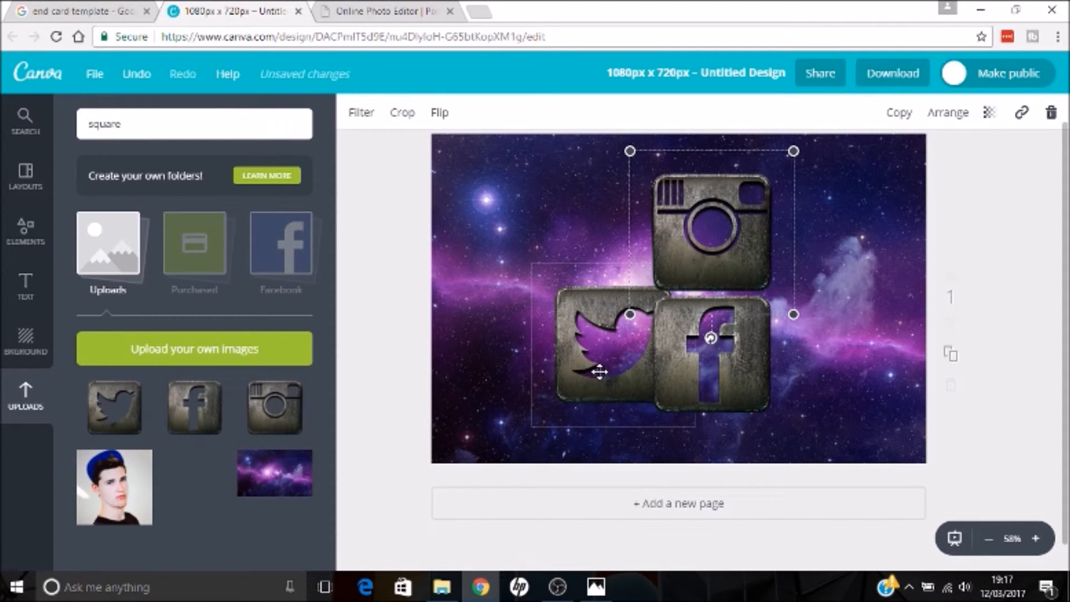
left_click(693, 373, "shift")
left_click(599, 376, "shift")
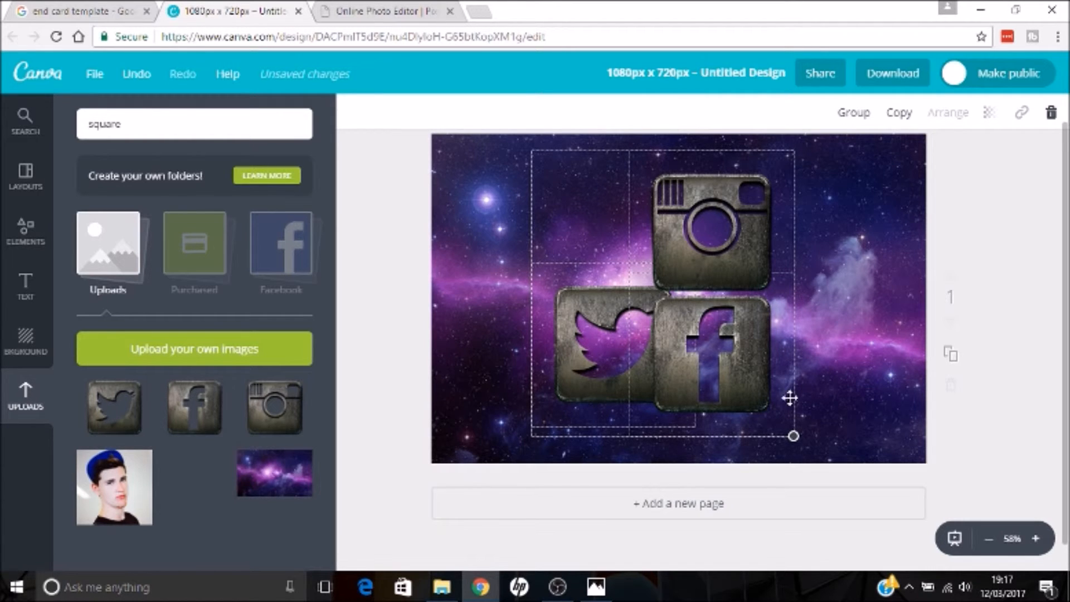
left_click_drag(793, 436, 765, 307)
left_click(678, 268)
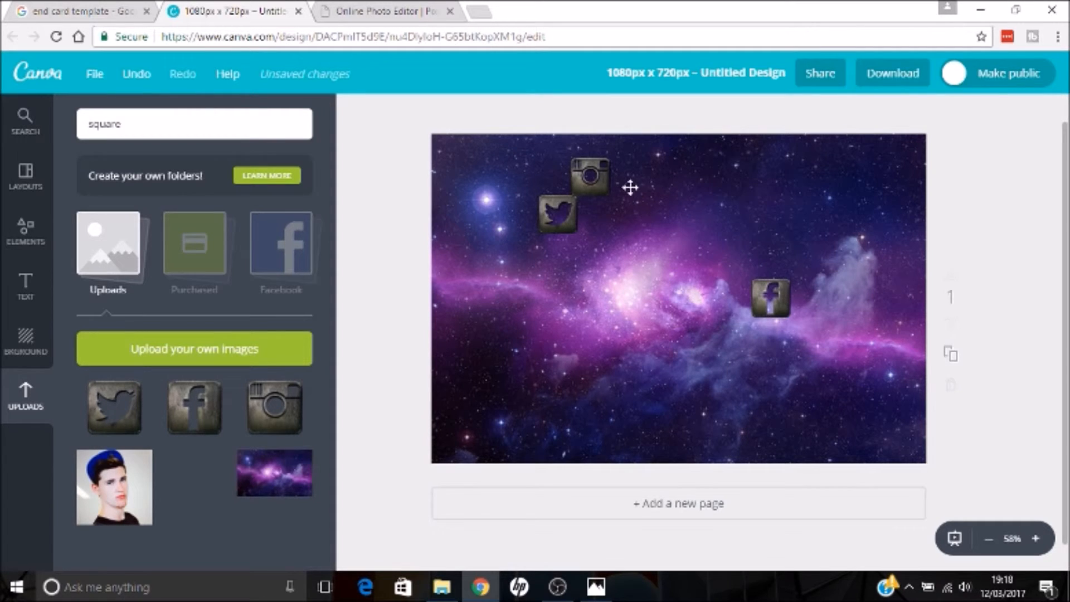
Step: Arrange the icons in an evenly spaced vertical column with Facebook above Instagram and Twitter at the bottom, right of the page centre
left_click_drag(593, 189, 769, 359)
left_click_drag(557, 229, 772, 390)
scroll(776, 409, "down", 1)
scroll(634, 388, "up", 2)
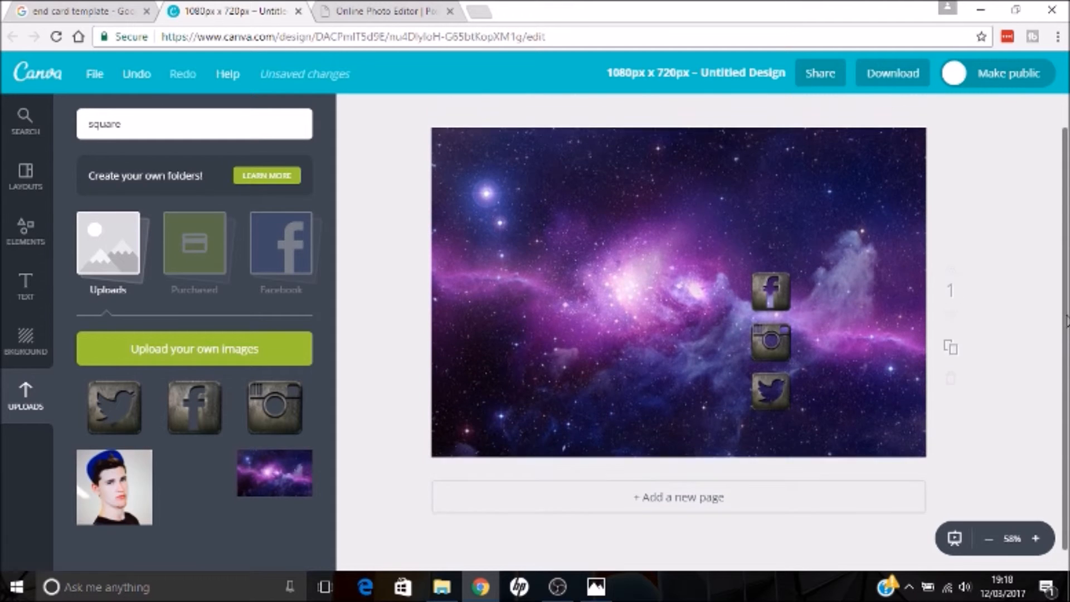
left_click_drag(773, 429, 771, 390)
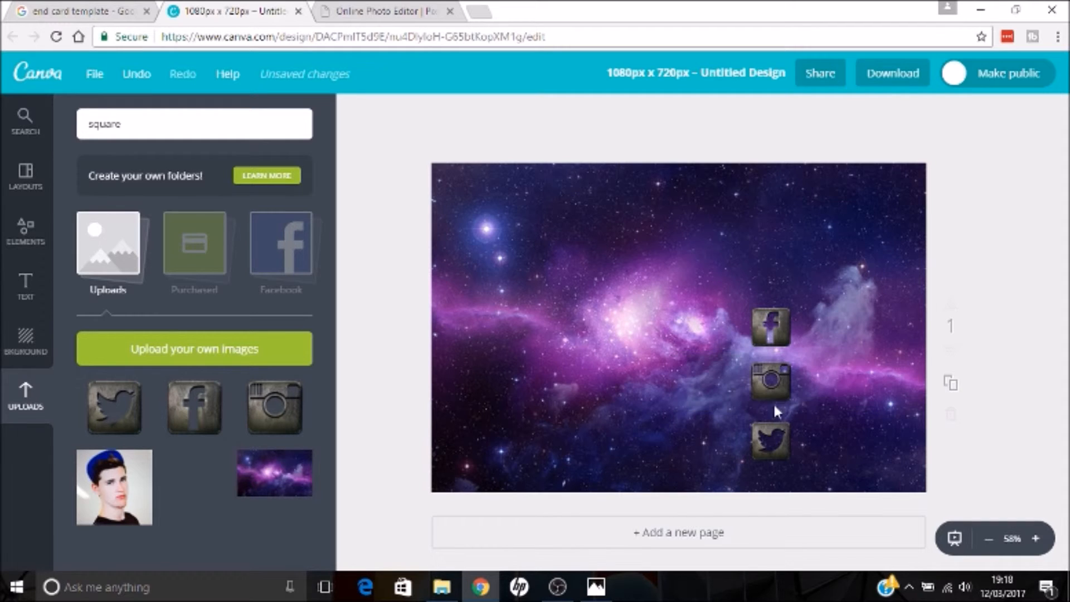
Step: Add the heading "Thanks For Watching!" along the page's top edge, with its text box wide enough for a single line
left_click(32, 300)
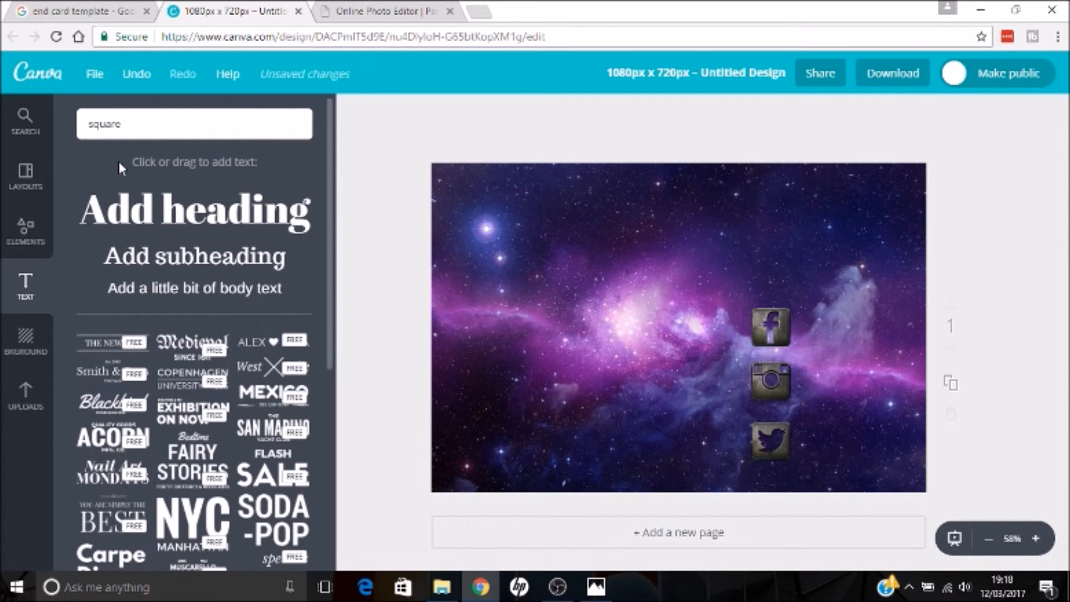
left_click_drag(168, 220, 534, 223)
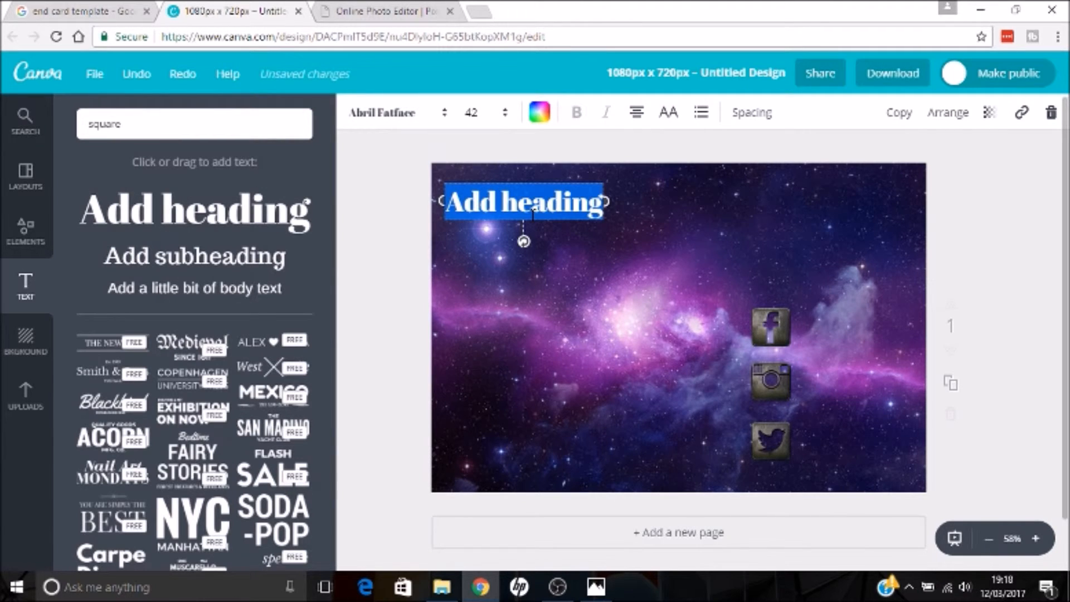
key("BackSpace")
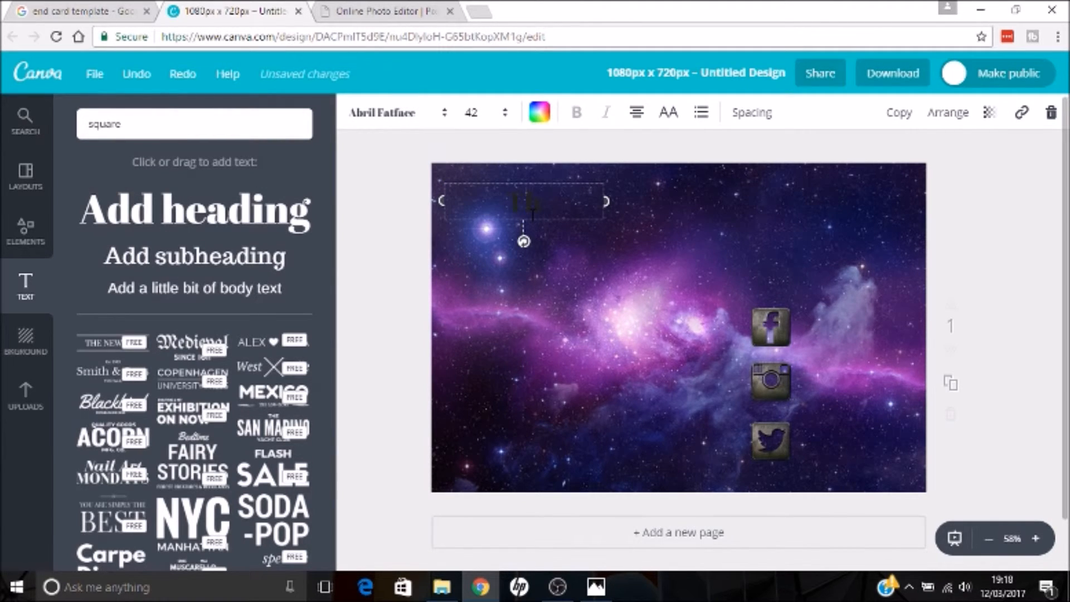
type("Thanks For Watching!")
left_click_drag(617, 217, 533, 225)
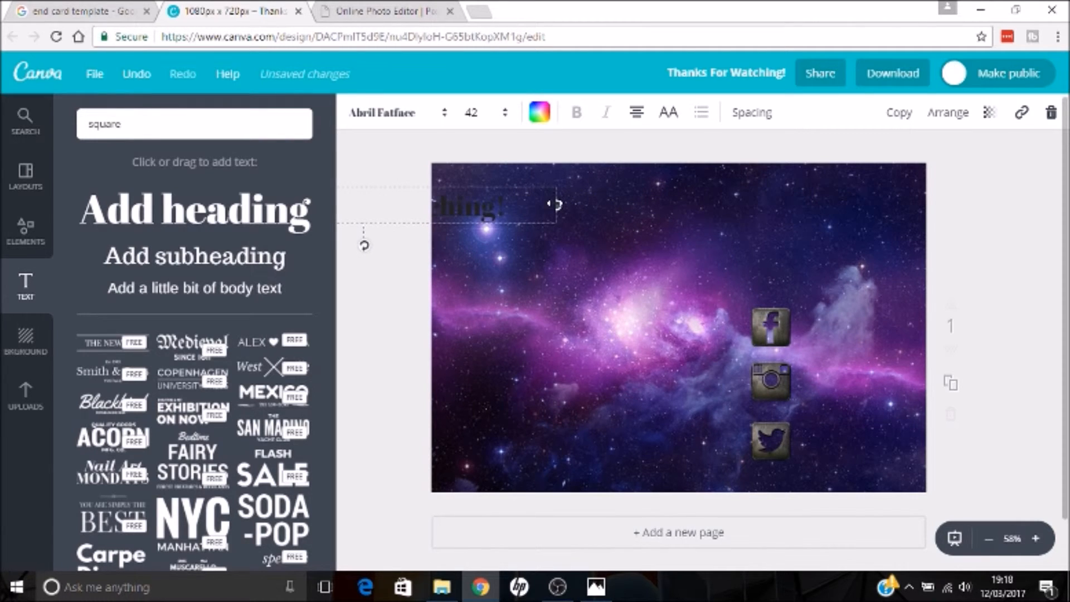
left_click_drag(556, 205, 562, 205)
left_click_drag(490, 208, 735, 186)
Step: Colour the whole "Thanks For Watching!" heading white
triple_click(722, 189)
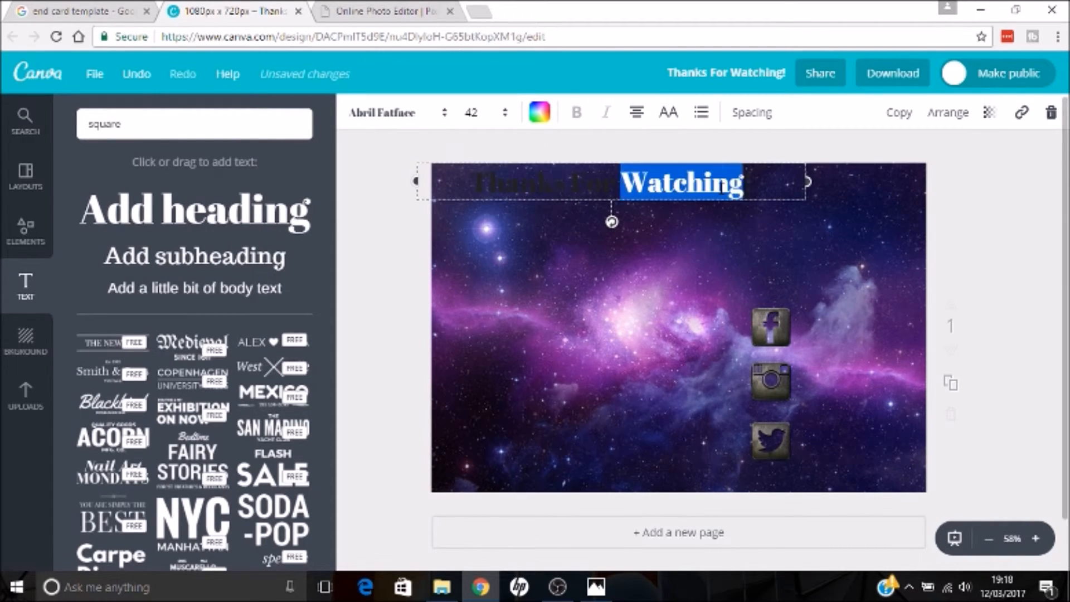
left_click(539, 112)
left_click(685, 344)
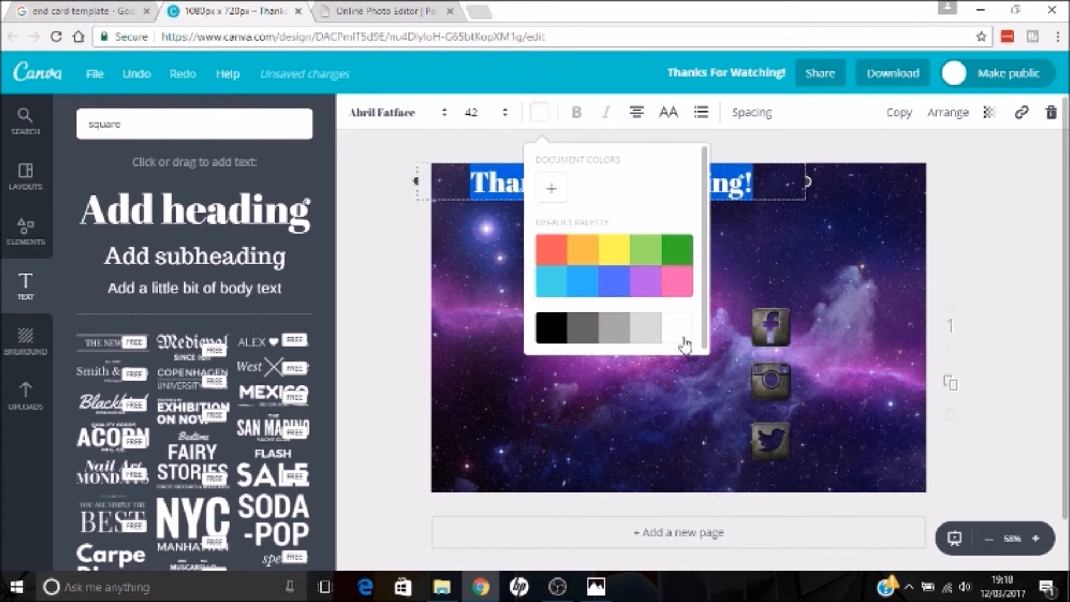
left_click(357, 229)
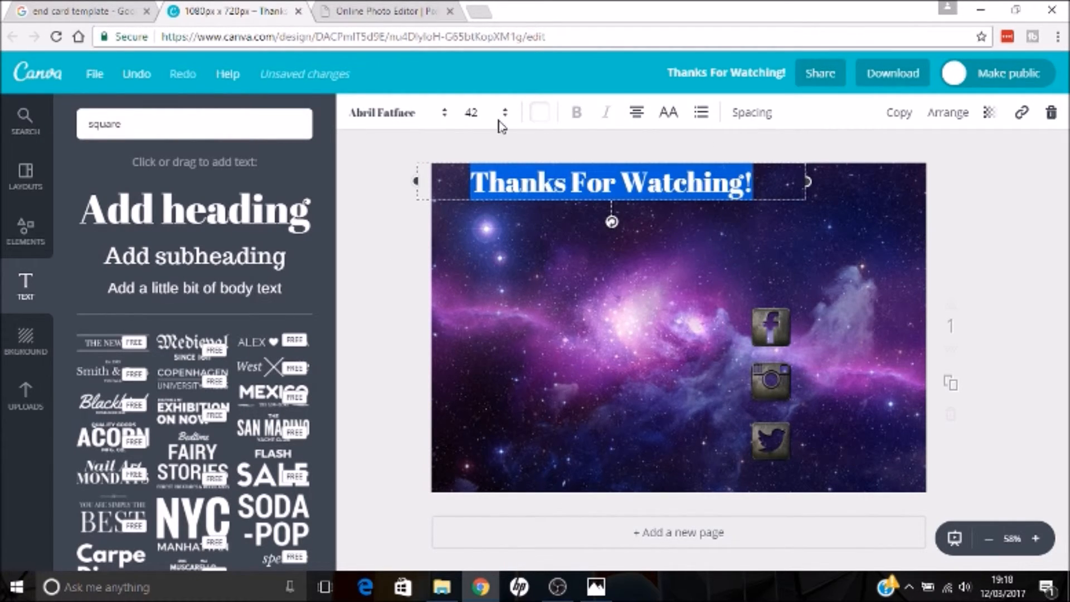
Step: Change the heading's font to Lobster Two
left_click(437, 111)
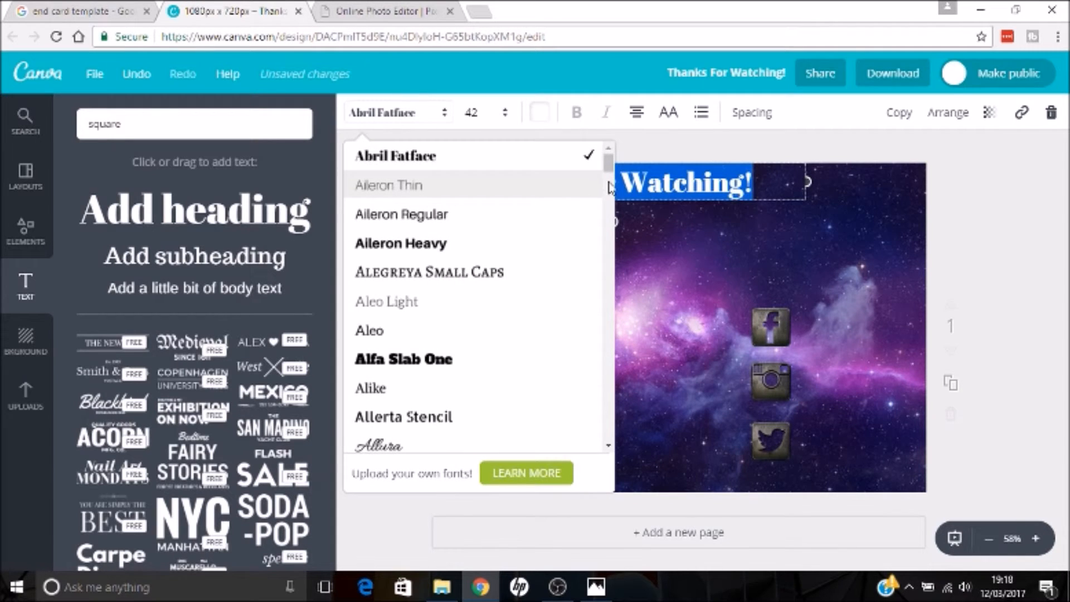
left_click_drag(608, 169, 605, 302)
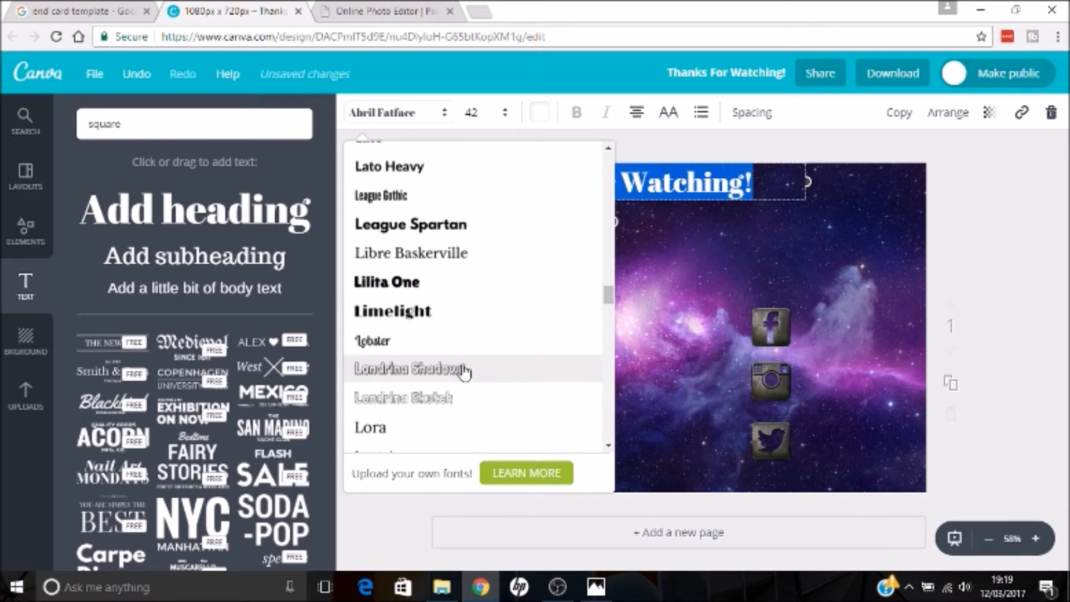
left_click(480, 350)
left_click(391, 223)
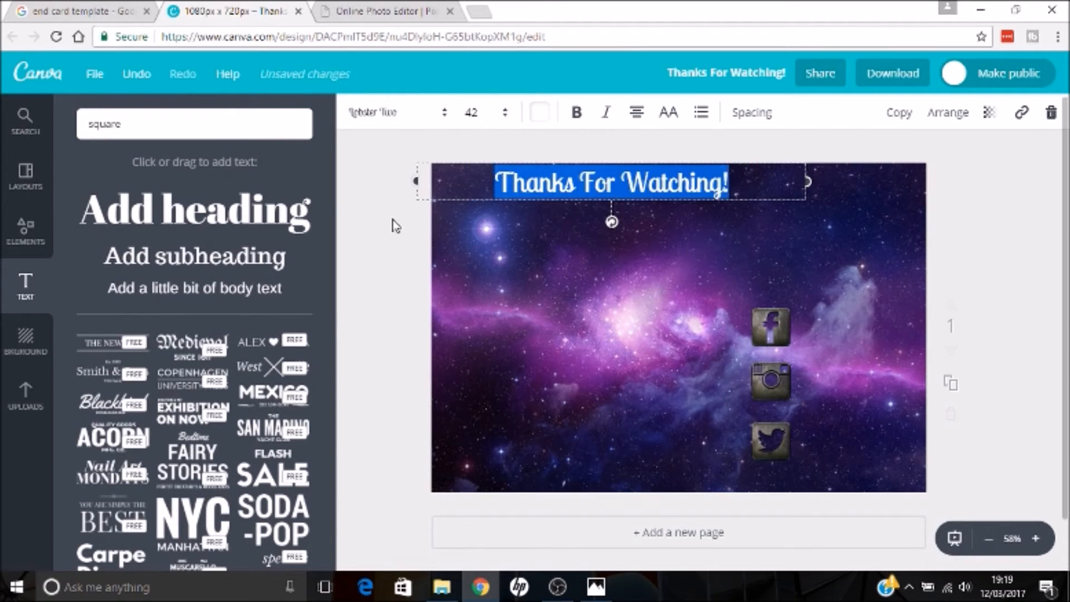
left_click(592, 172)
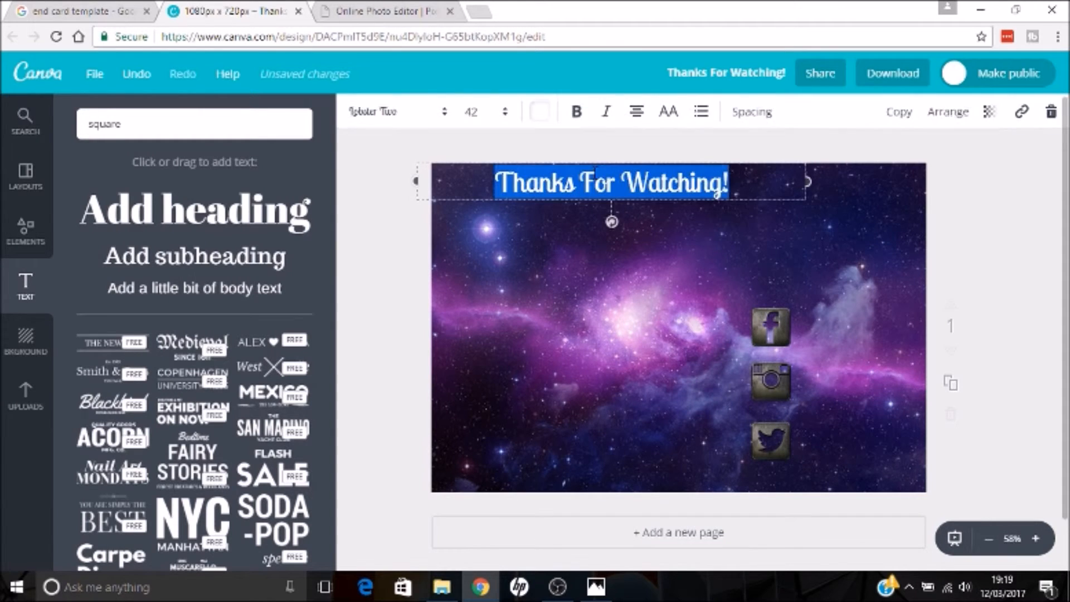
Step: Set the heading's font size to 64 and shift the heading slightly to the right
left_click(506, 113)
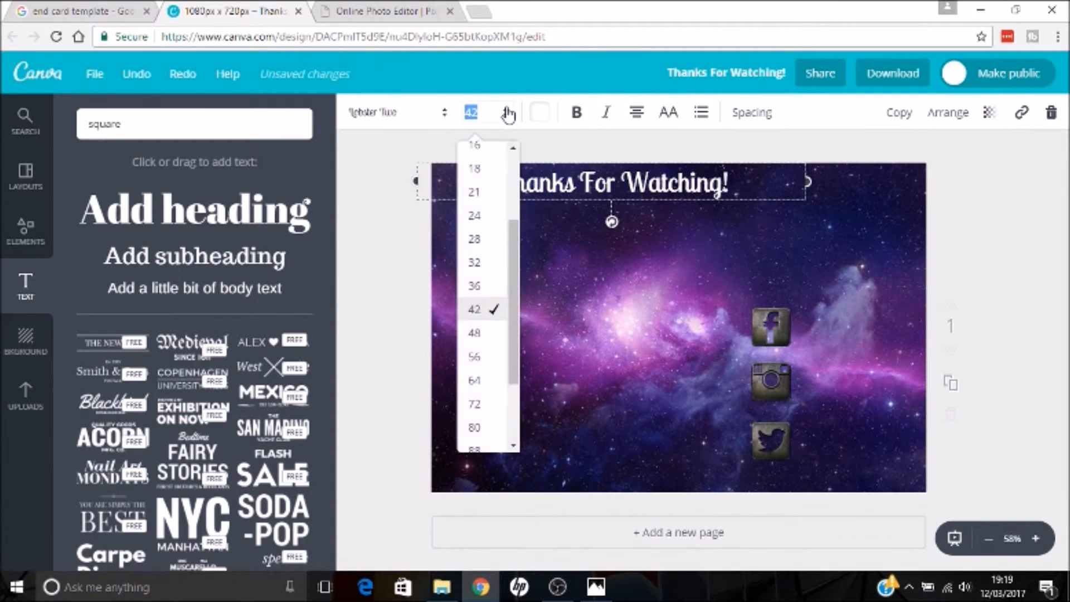
left_click(474, 380)
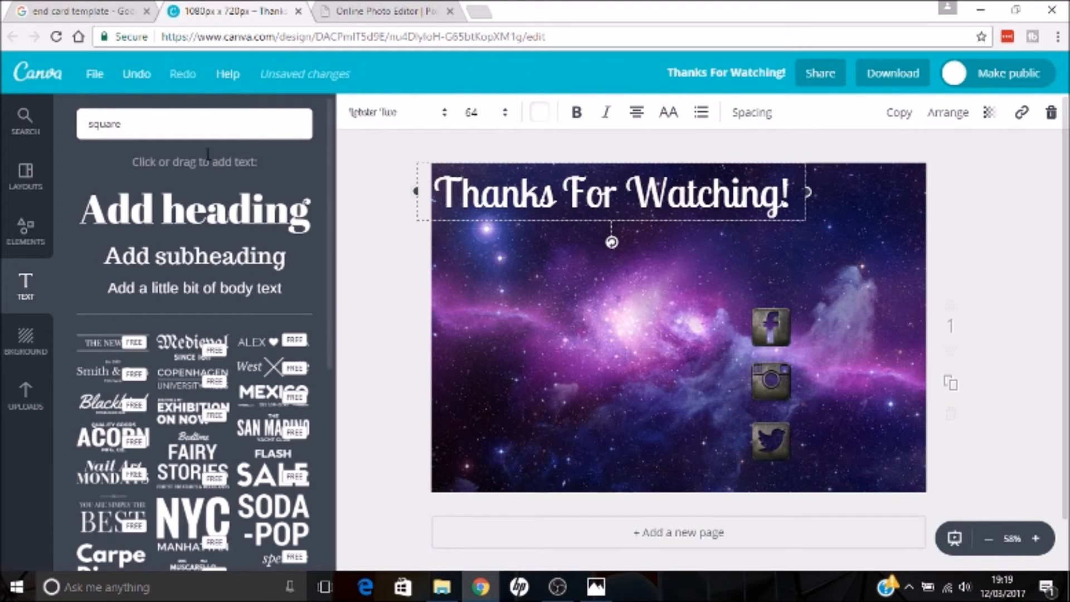
left_click_drag(521, 189, 554, 218)
left_click(540, 214)
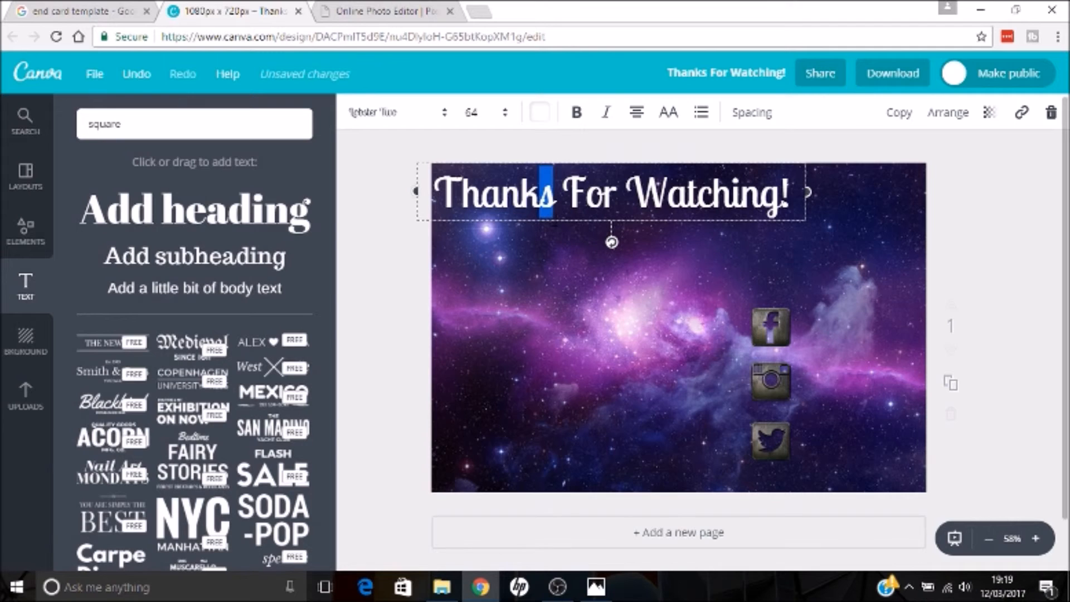
left_click_drag(759, 192, 791, 195)
left_click(796, 200)
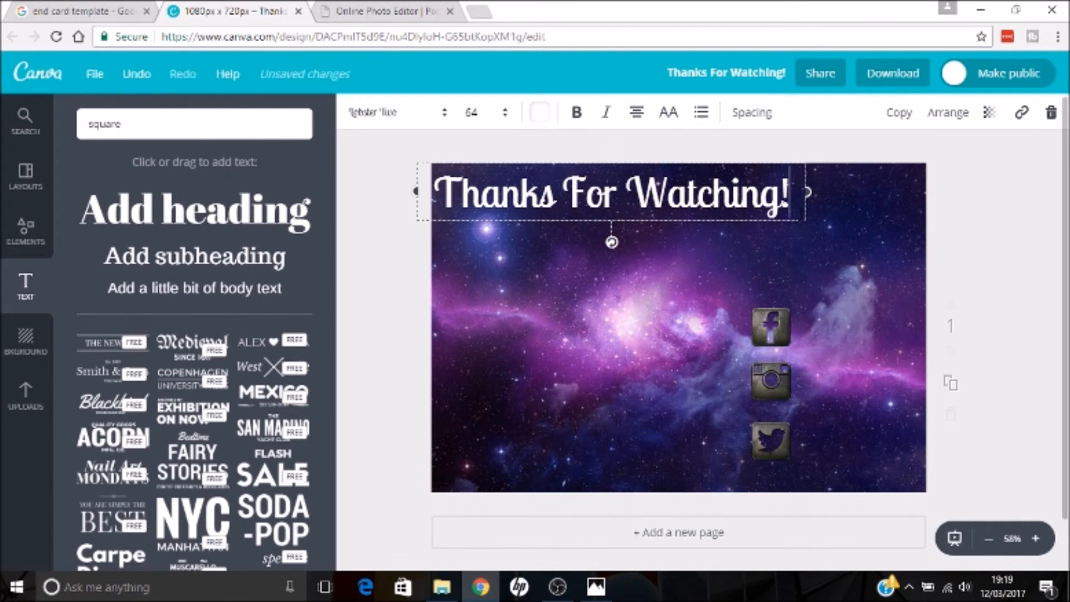
left_click(707, 299)
left_click_drag(703, 186, 712, 185)
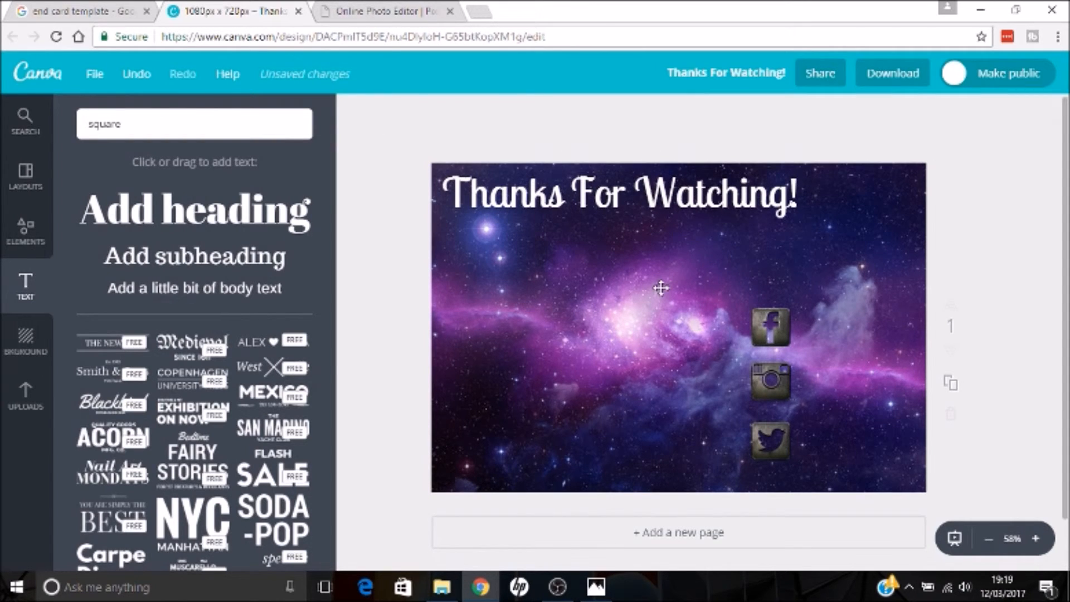
left_click_drag(238, 289, 582, 379)
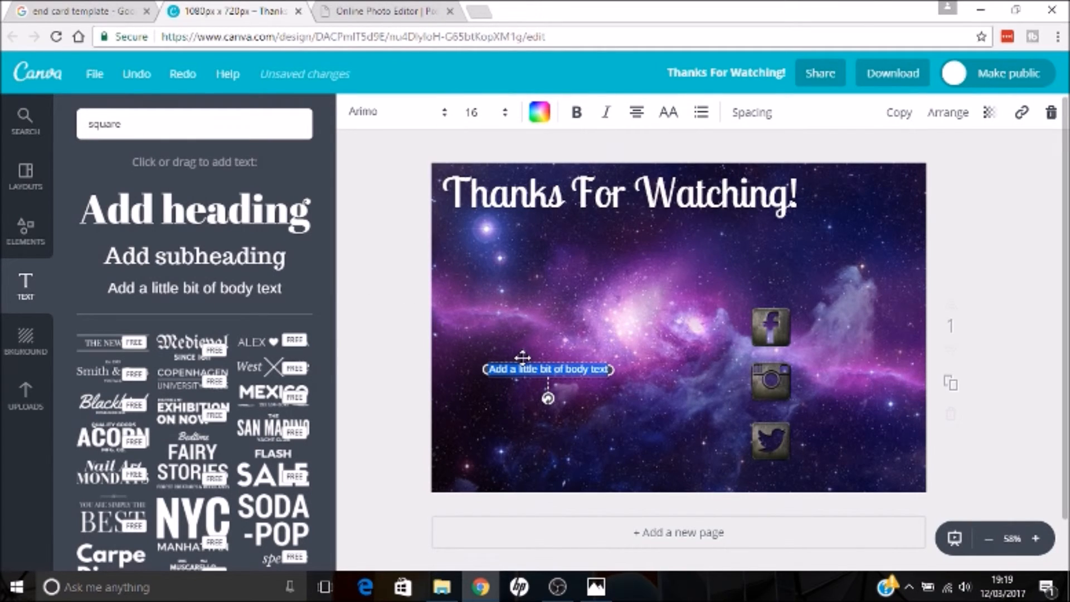
key("BackSpace")
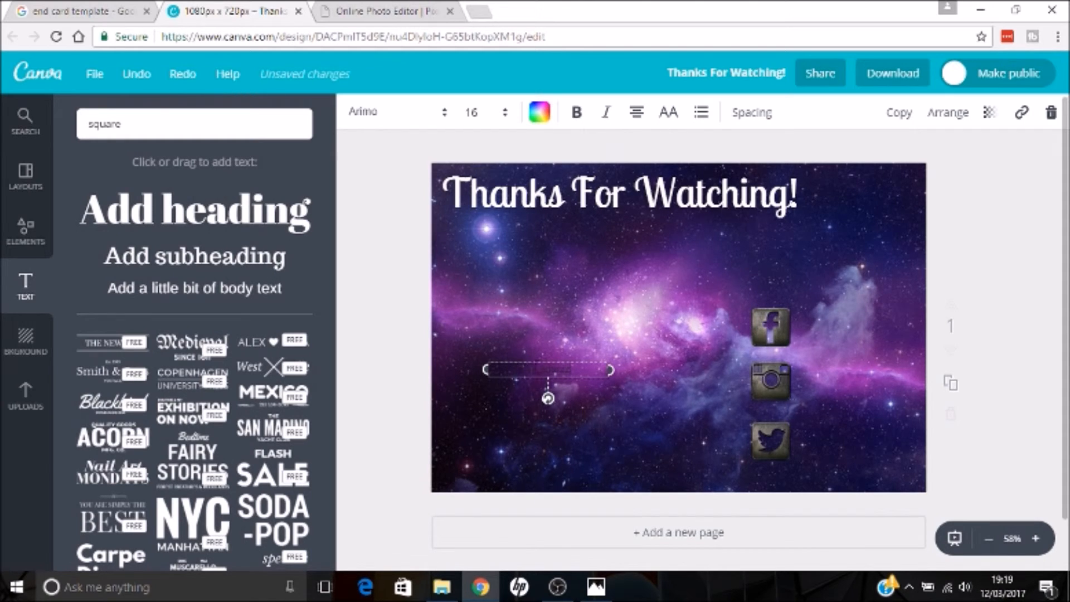
key("ctrl+a")
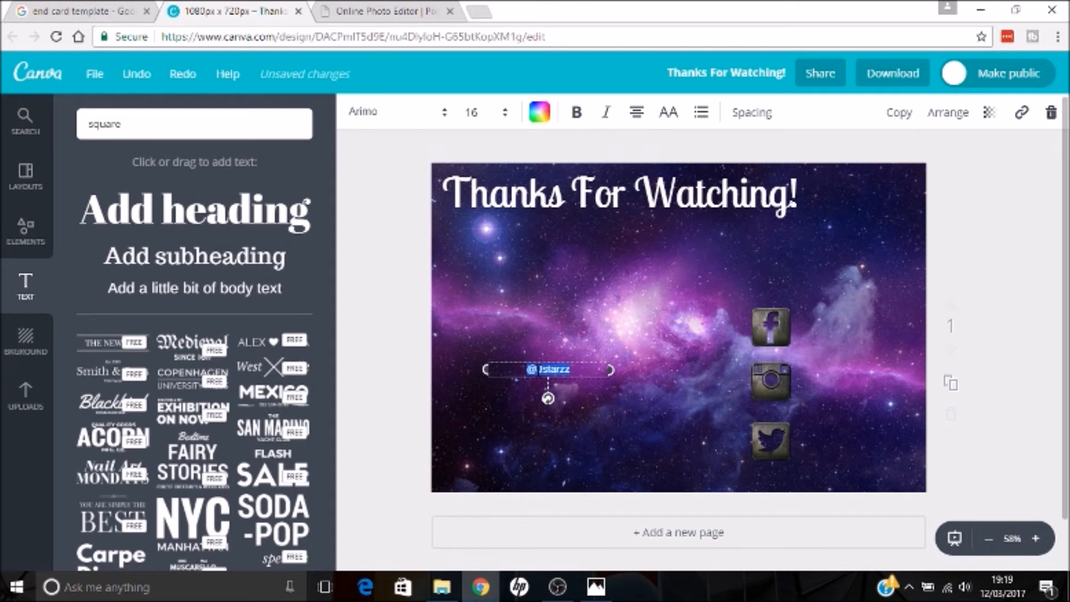
left_click(539, 111)
left_click(677, 326)
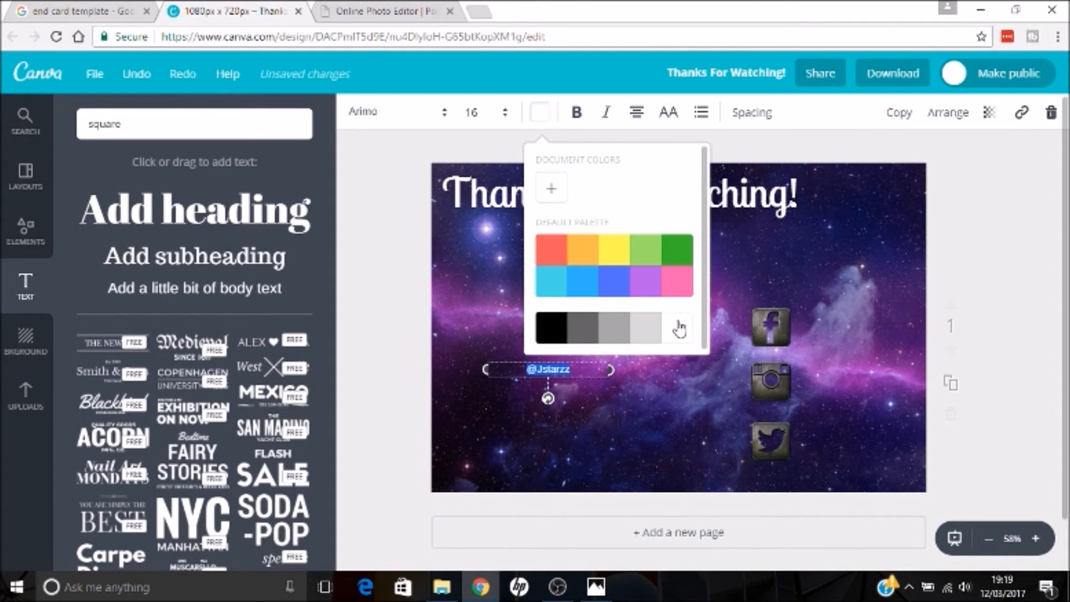
left_click(390, 114)
left_click(528, 213)
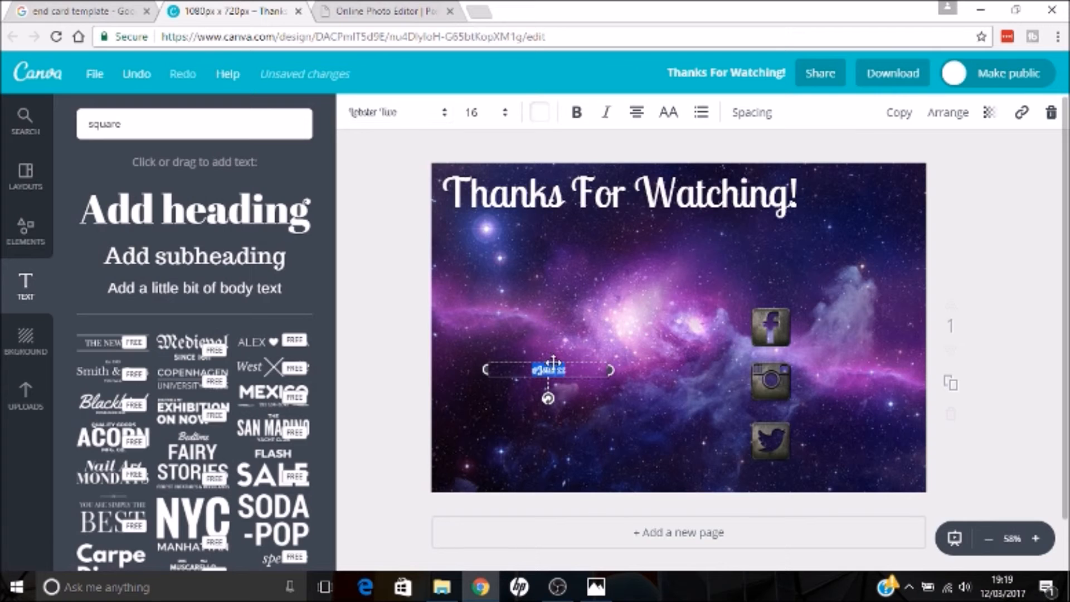
left_click_drag(559, 363, 872, 372)
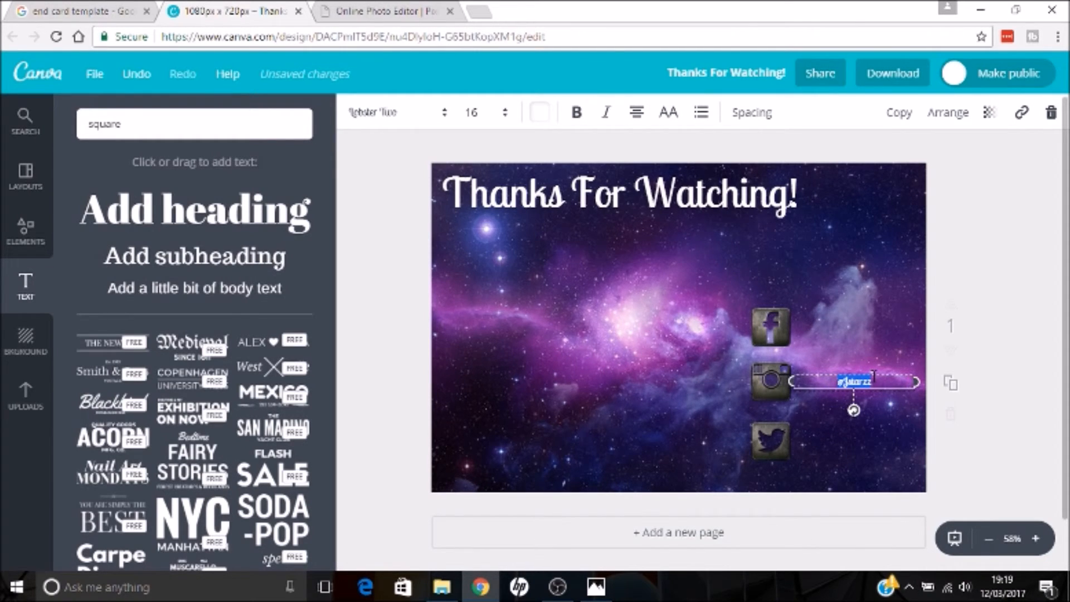
left_click(504, 112)
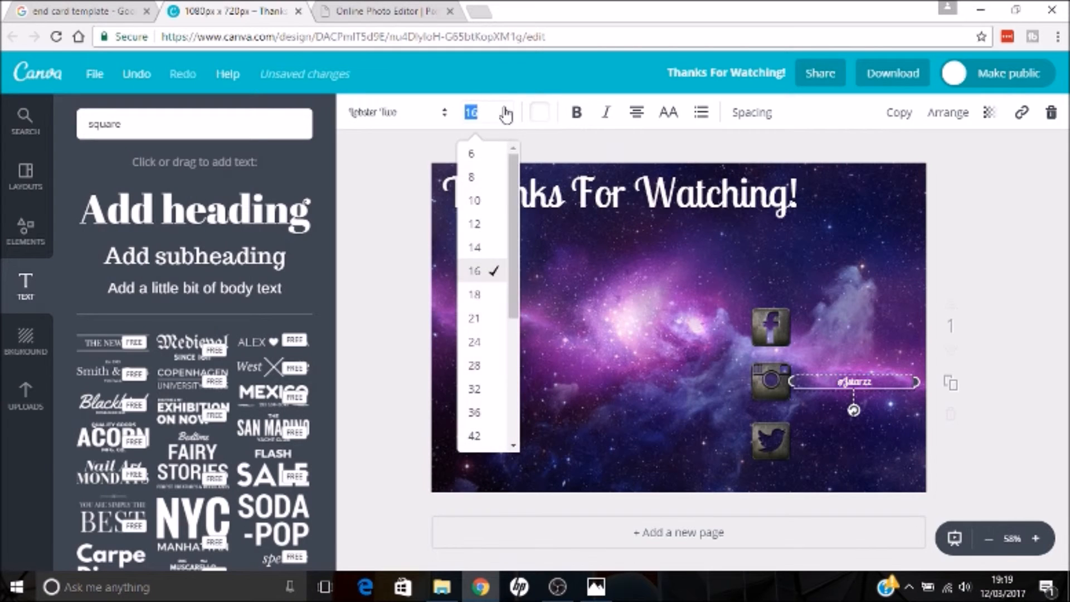
left_click(473, 389)
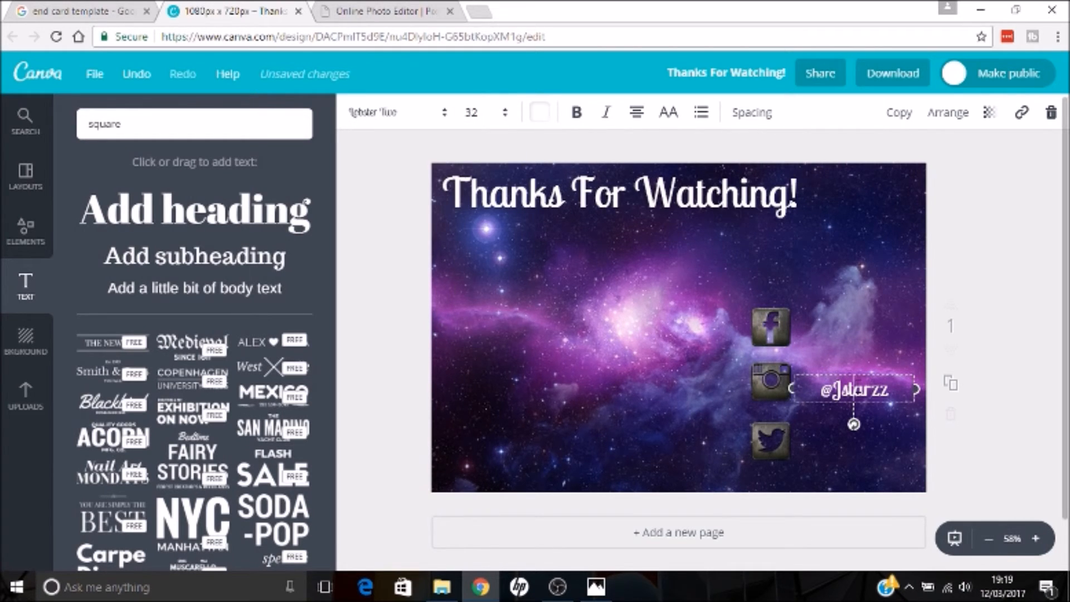
left_click_drag(873, 377, 878, 370)
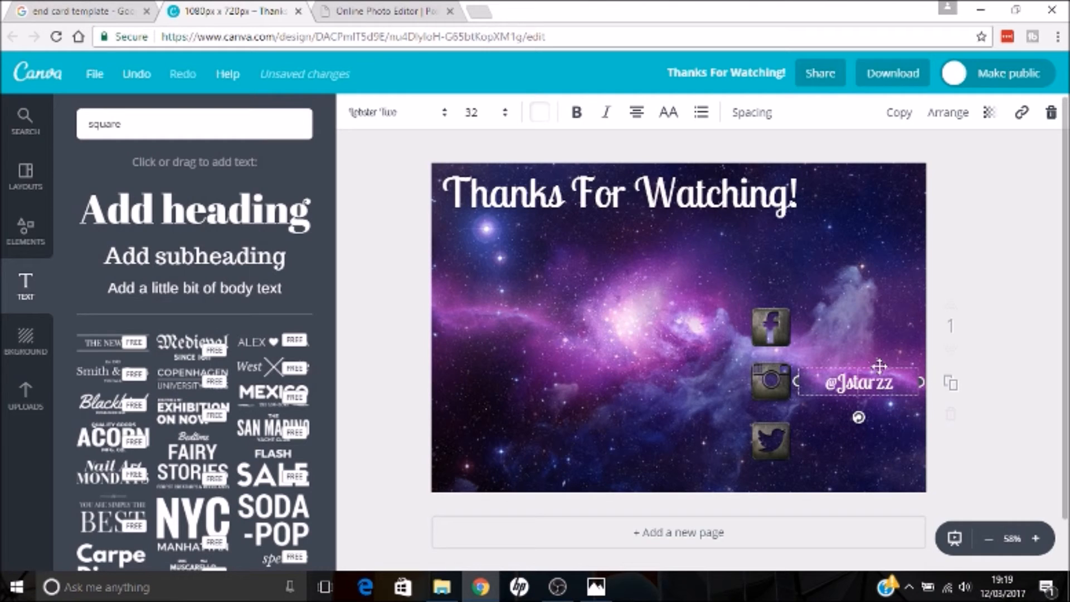
Step: Shift the Instagram icon slightly right towards the handle and move the Facebook and Twitter icons into line with it
left_click_drag(770, 401, 772, 400)
key("Right")
key("Right")
key("Right")
key("Right")
key("Right")
key("Right")
key("Right")
key("Right")
key("Right")
key("Right")
key("Right")
key("Right")
key("Right")
key("Right")
left_click_drag(781, 323, 785, 325)
left_click_drag(779, 450, 794, 452)
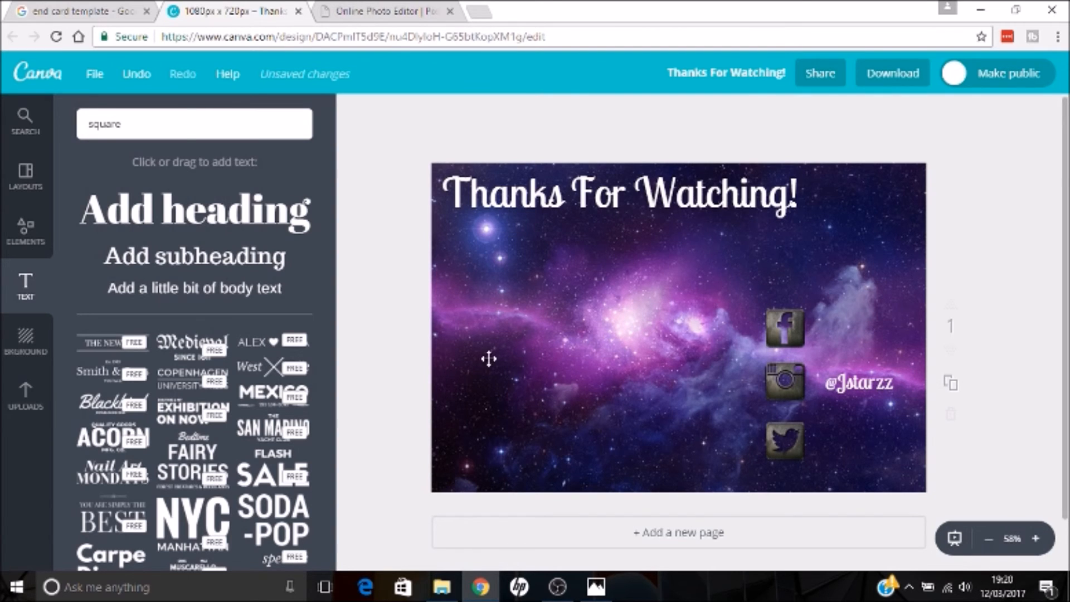
Step: Switch to the Google image results to examine how other end card templates arrange video frames and social links, and return to the Canva design
left_click(42, 7)
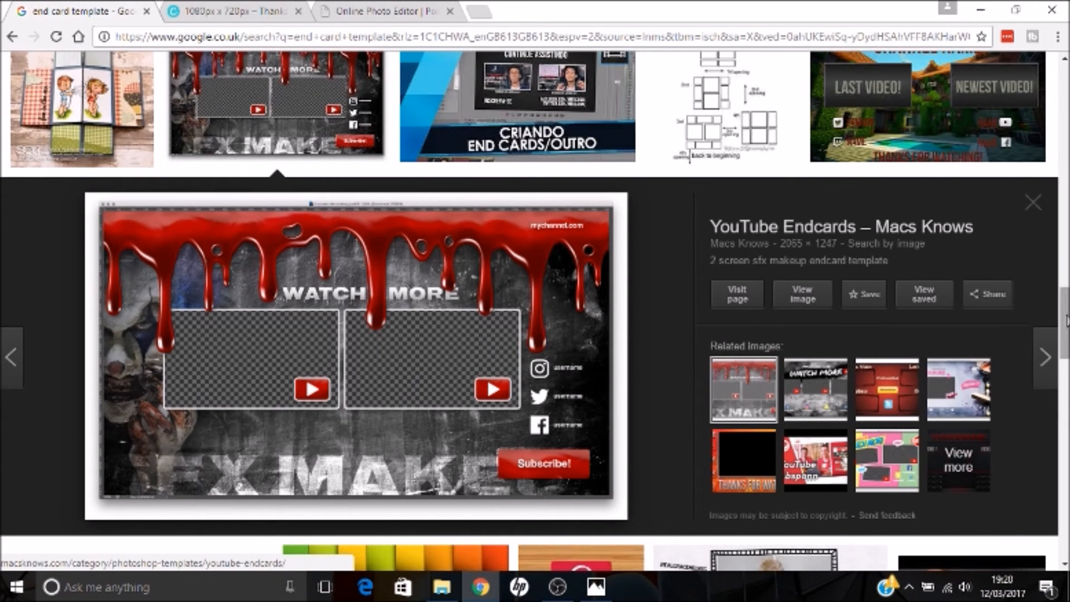
left_click_drag(1065, 315, 1066, 351)
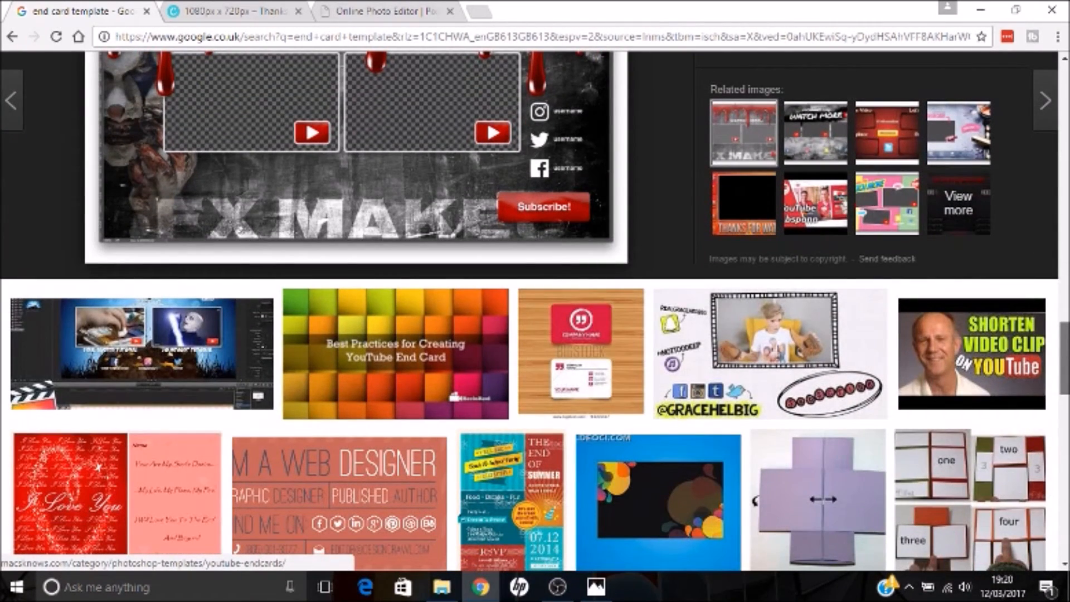
left_click(824, 346)
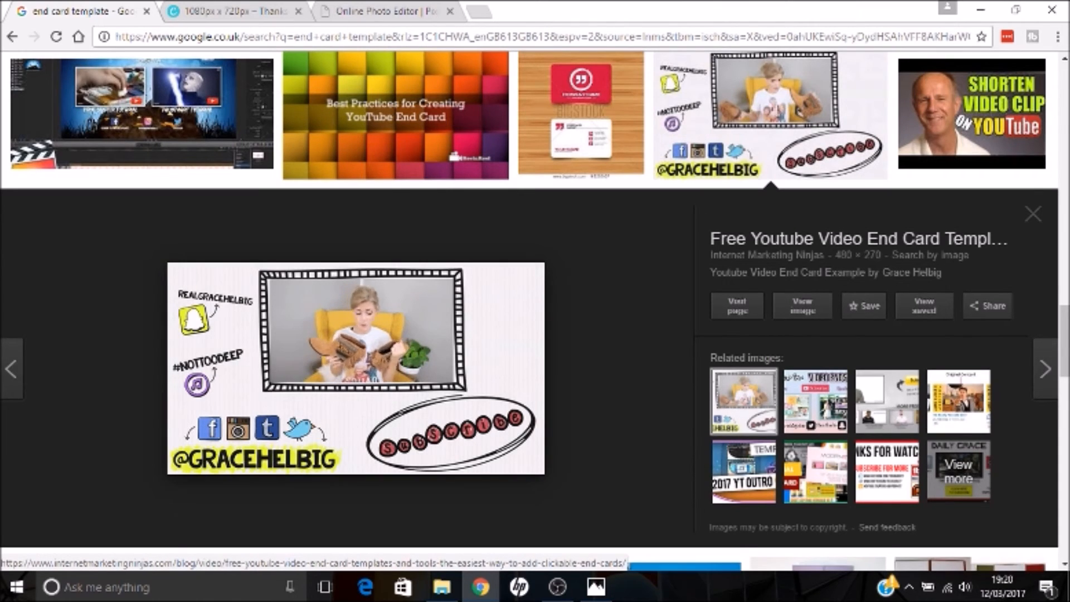
scroll(476, 378, "down", 3)
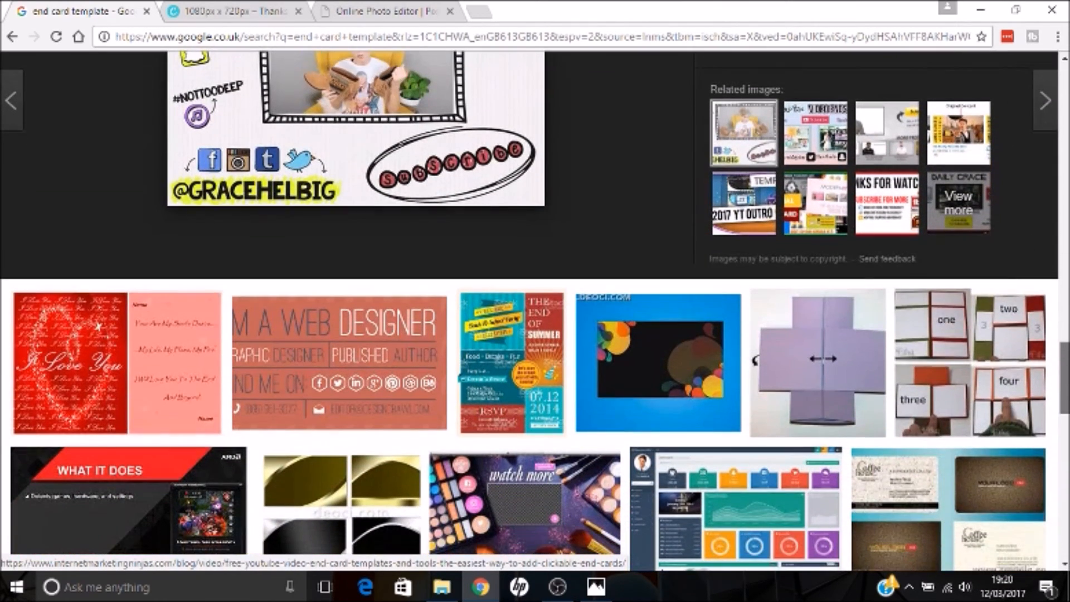
scroll(535, 312, "down", 3)
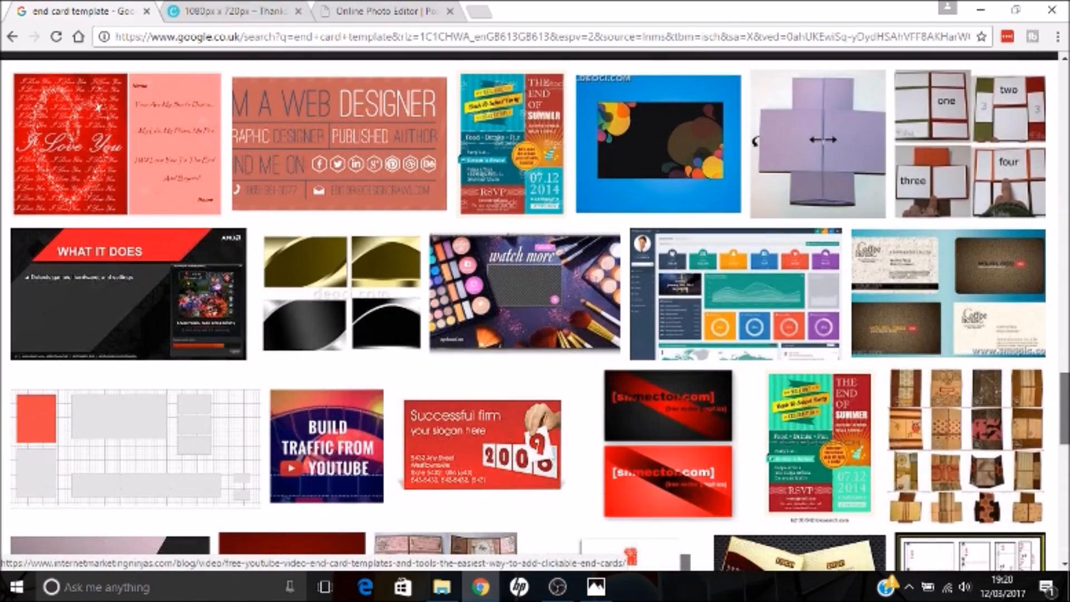
left_click_drag(1065, 406, 1065, 86)
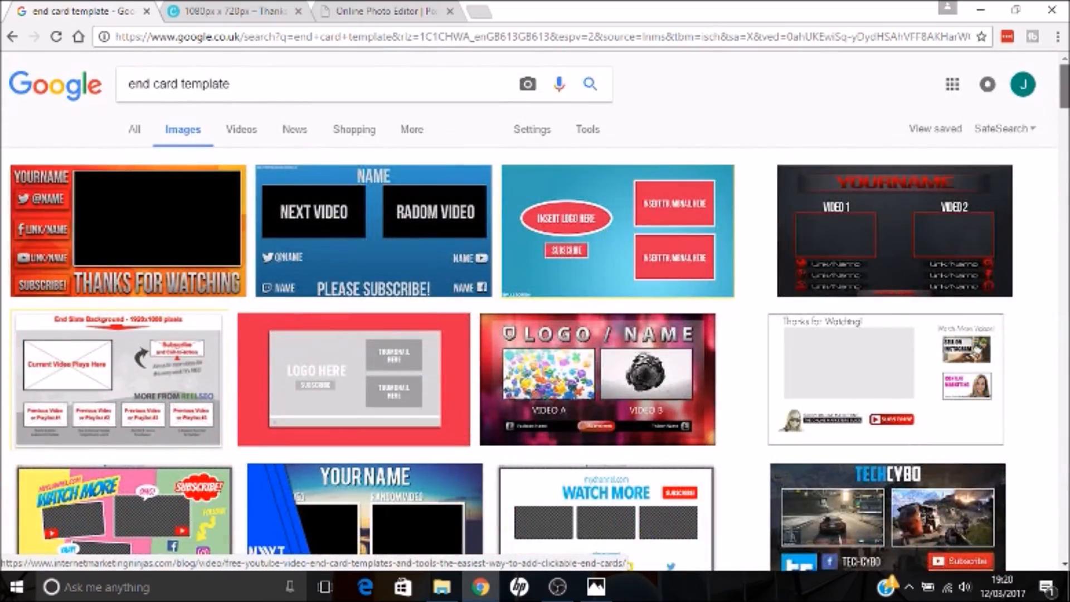
scroll(739, 239, "down", 4)
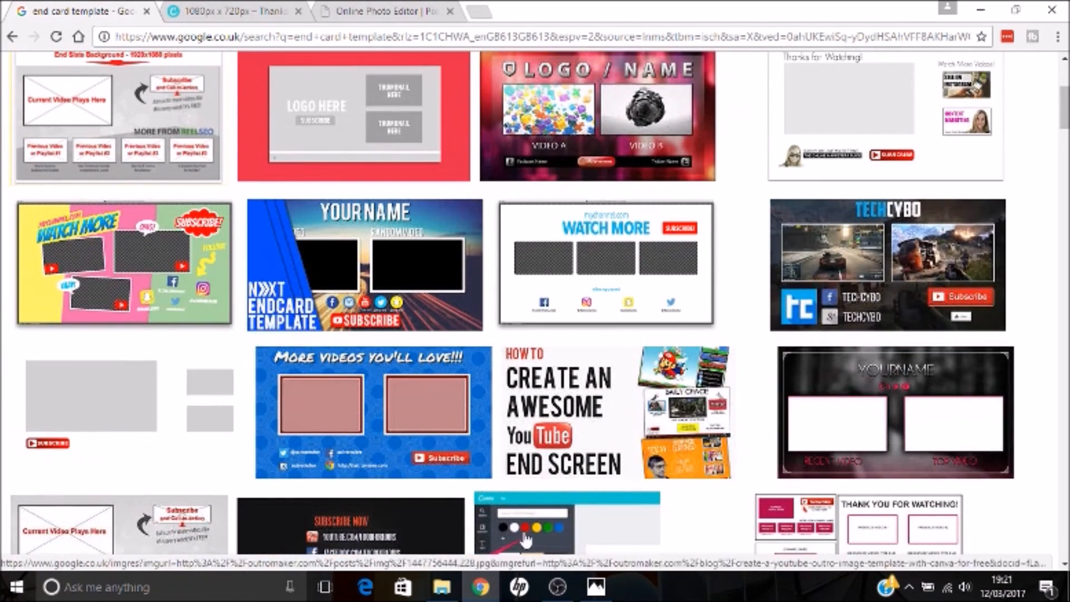
left_click(259, 6)
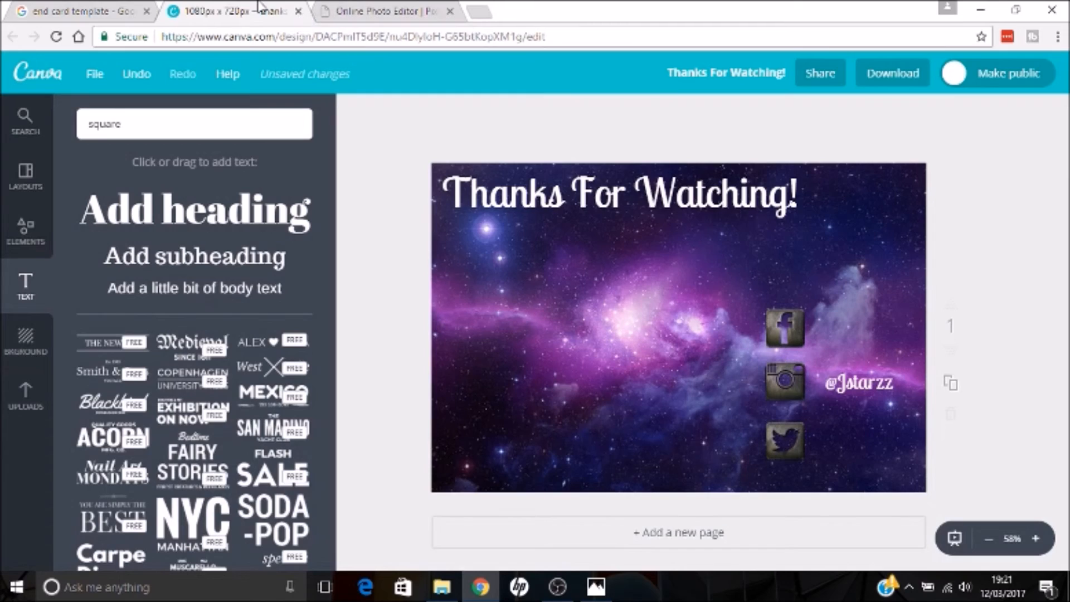
left_click(613, 324)
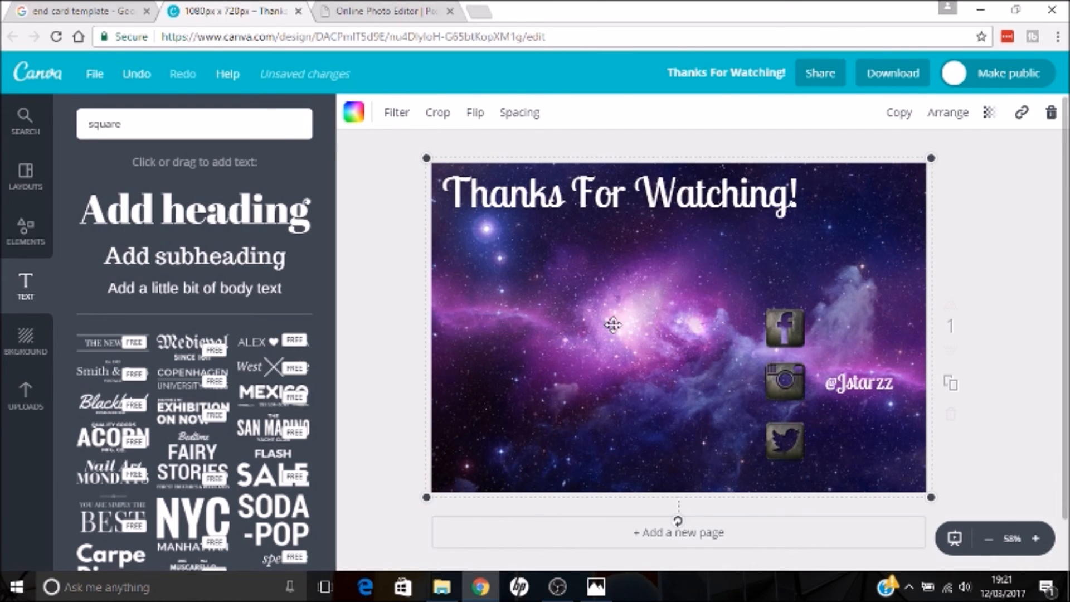